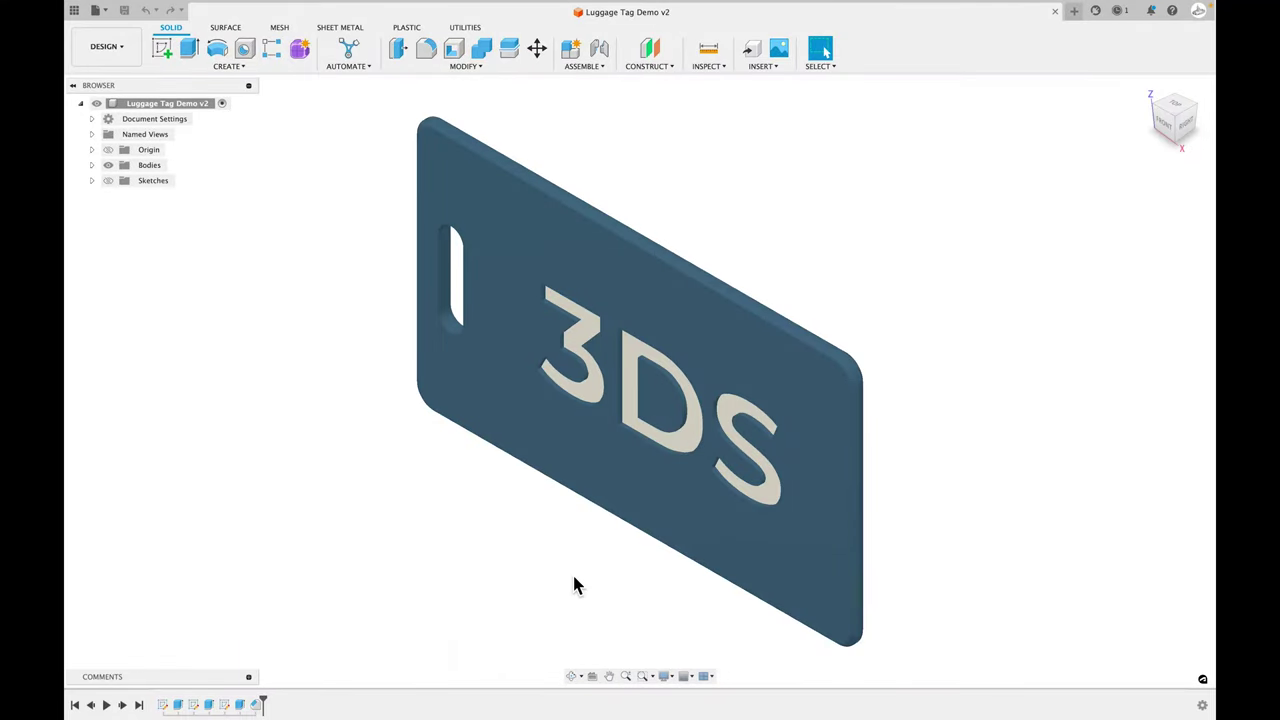
- Orbit the tag and snap the ViewCube to the FRONT view
shift+middle_drag(575, 585, 863, 380)
drag(1165, 128, 1162, 140)
click(1161, 138)
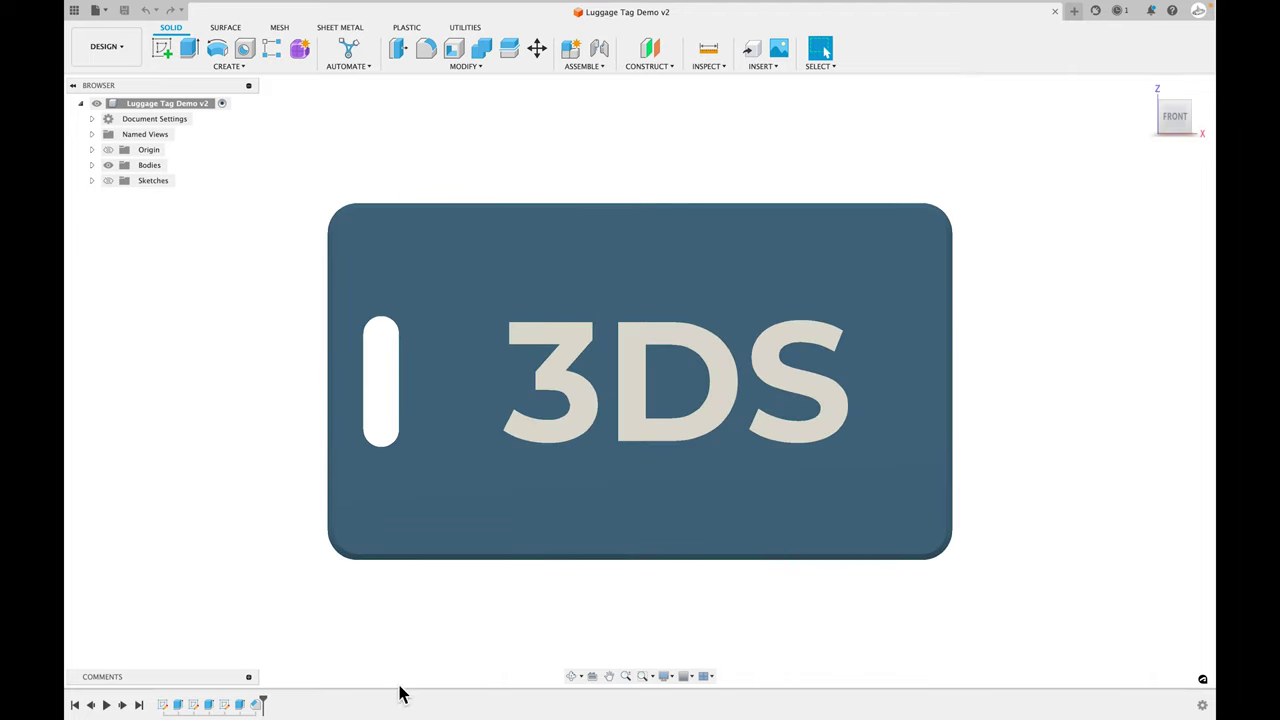
- Edit the first timeline sketch, move the R10.00 radius label outward, then finish it
right_click(163, 705)
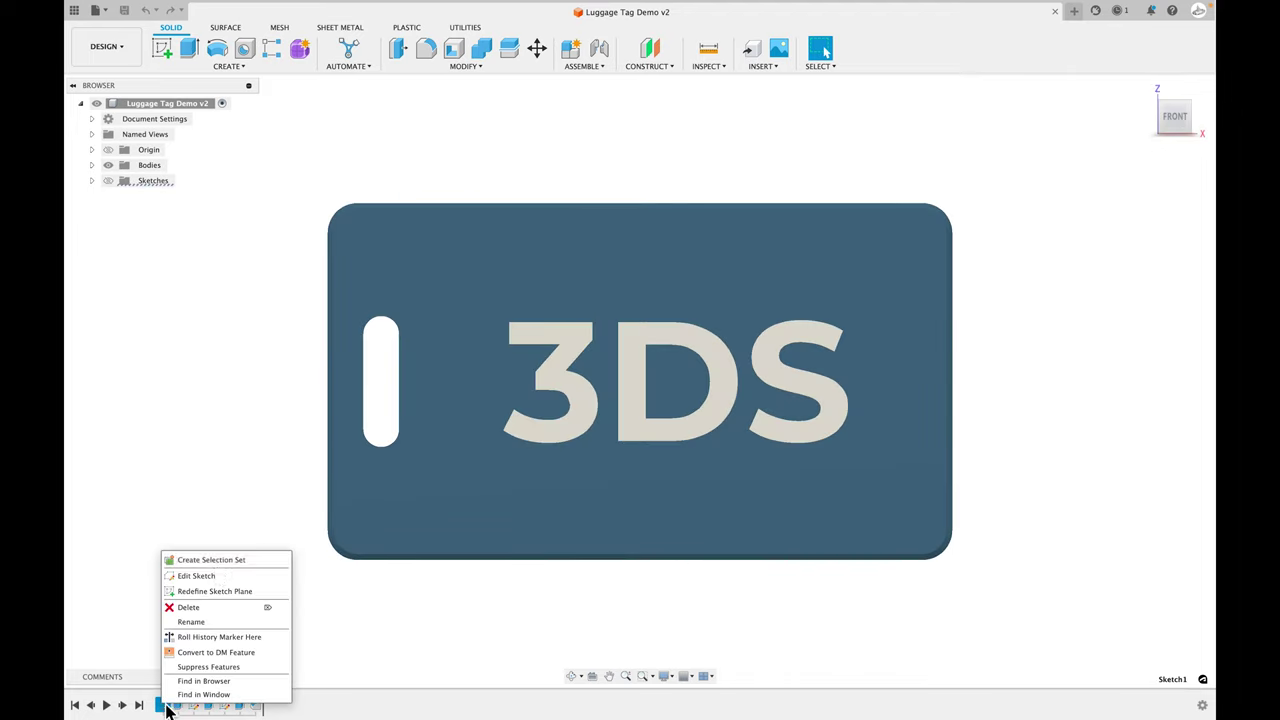
click(212, 575)
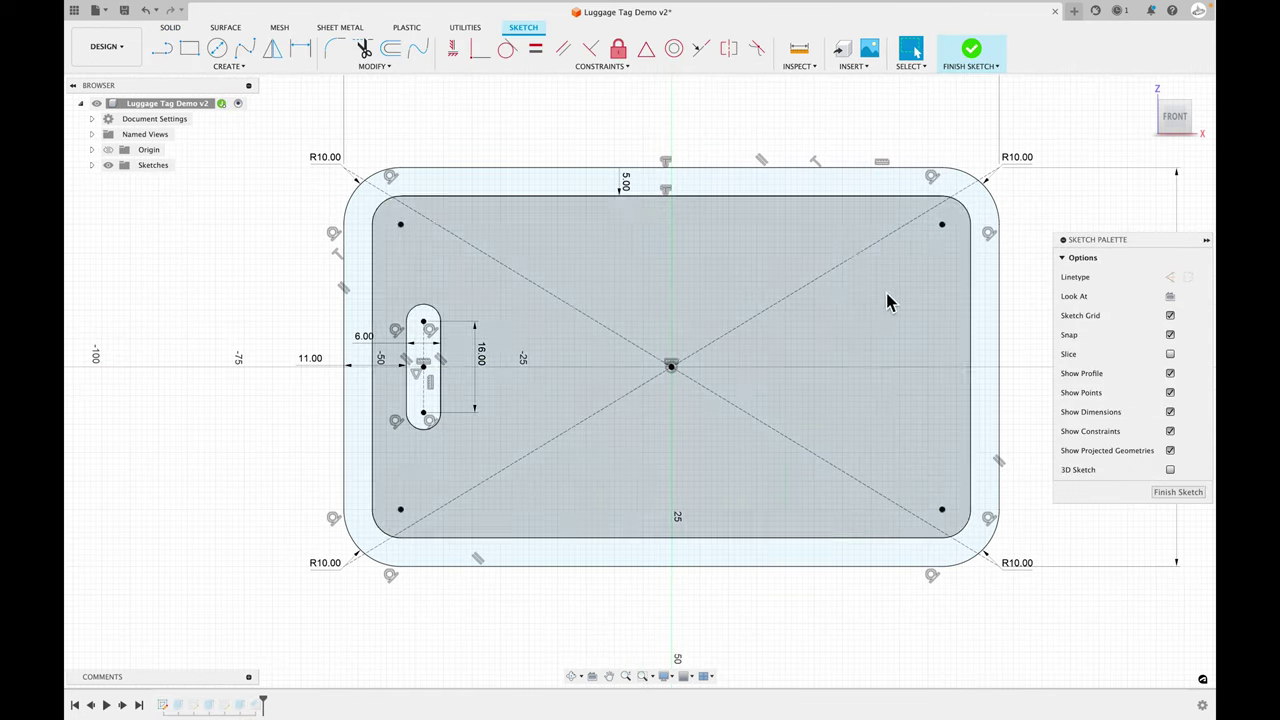
drag(325, 160, 282, 160)
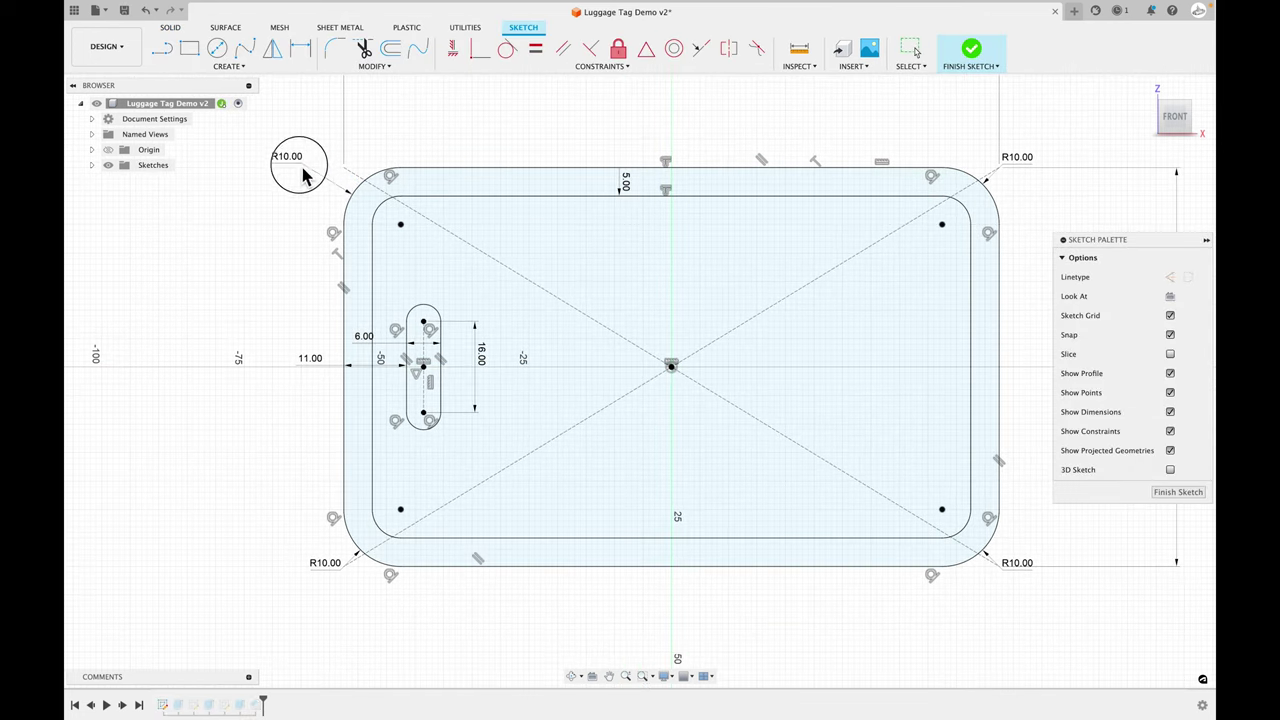
scroll(325, 229, down, 1)
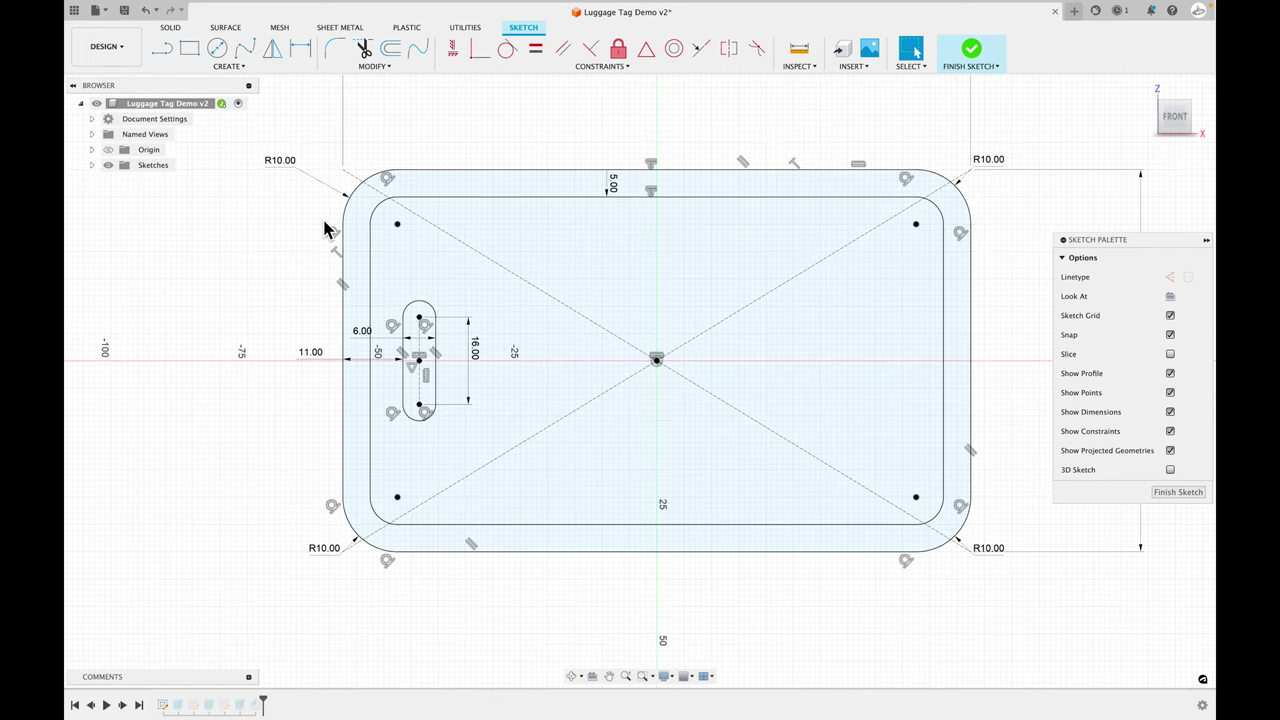
scroll(324, 229, down, 1)
scroll(324, 229, down, 1)
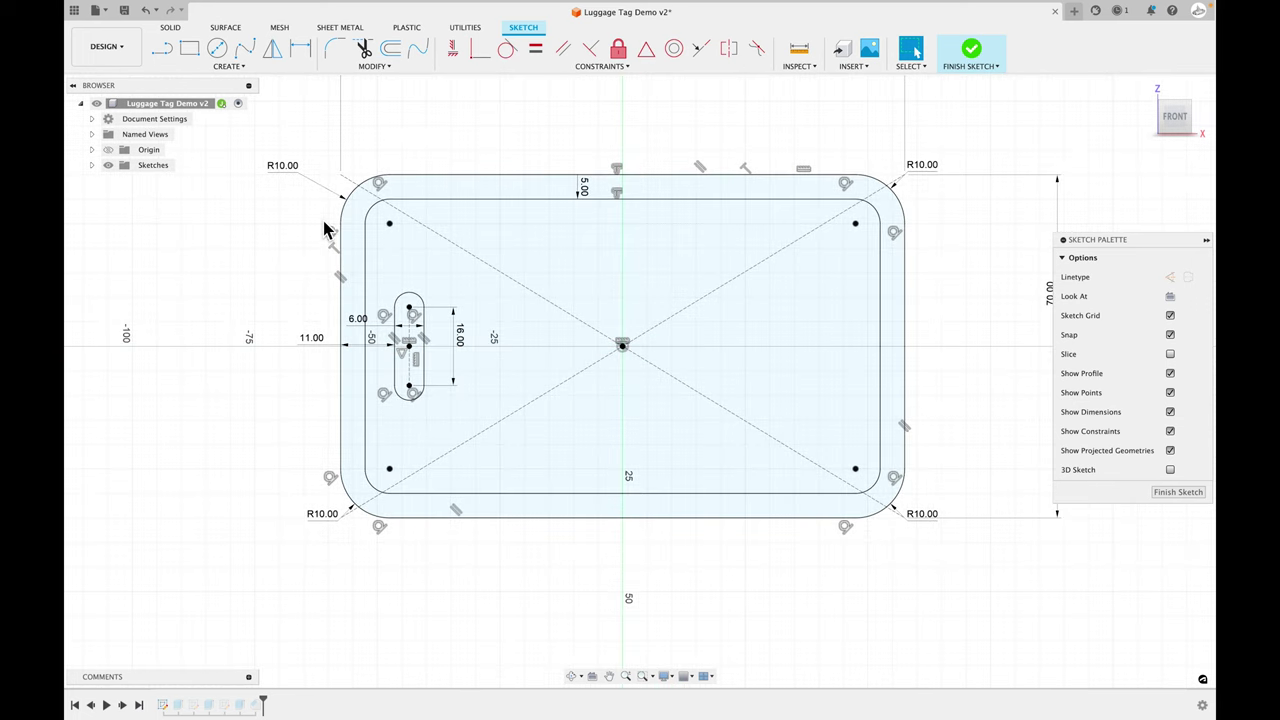
middle_drag(323, 229, 341, 224)
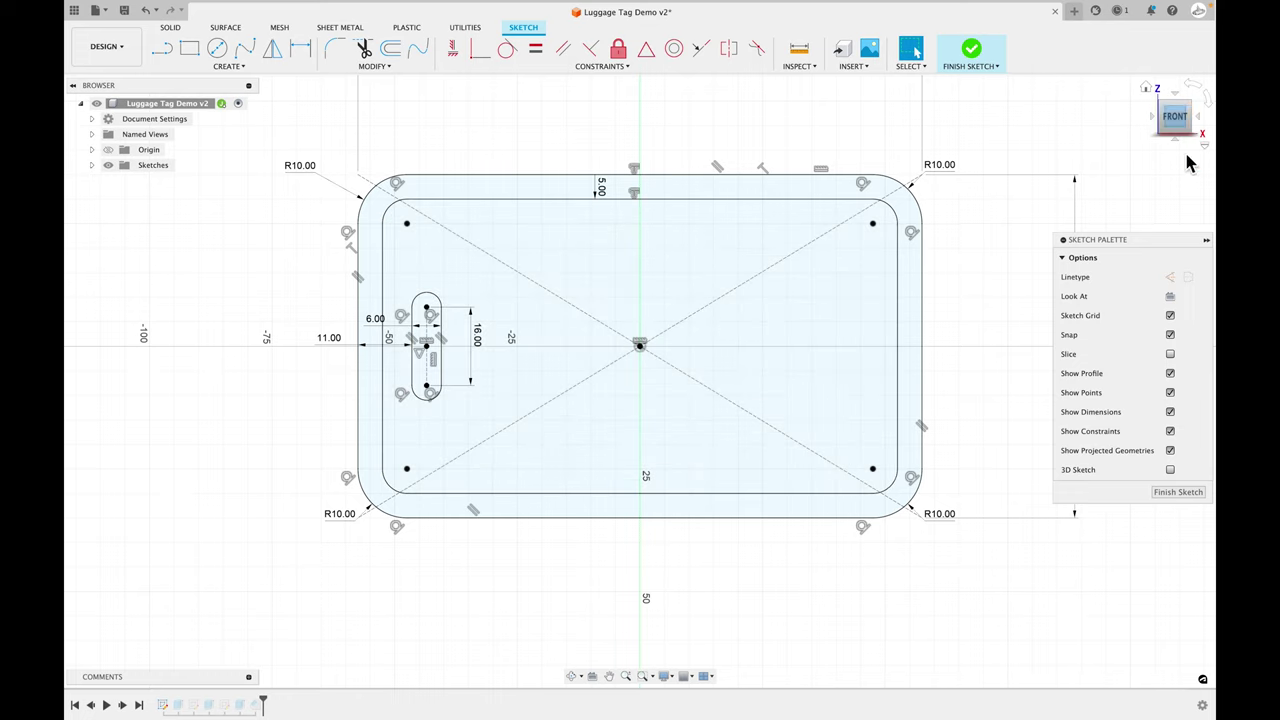
click(1178, 492)
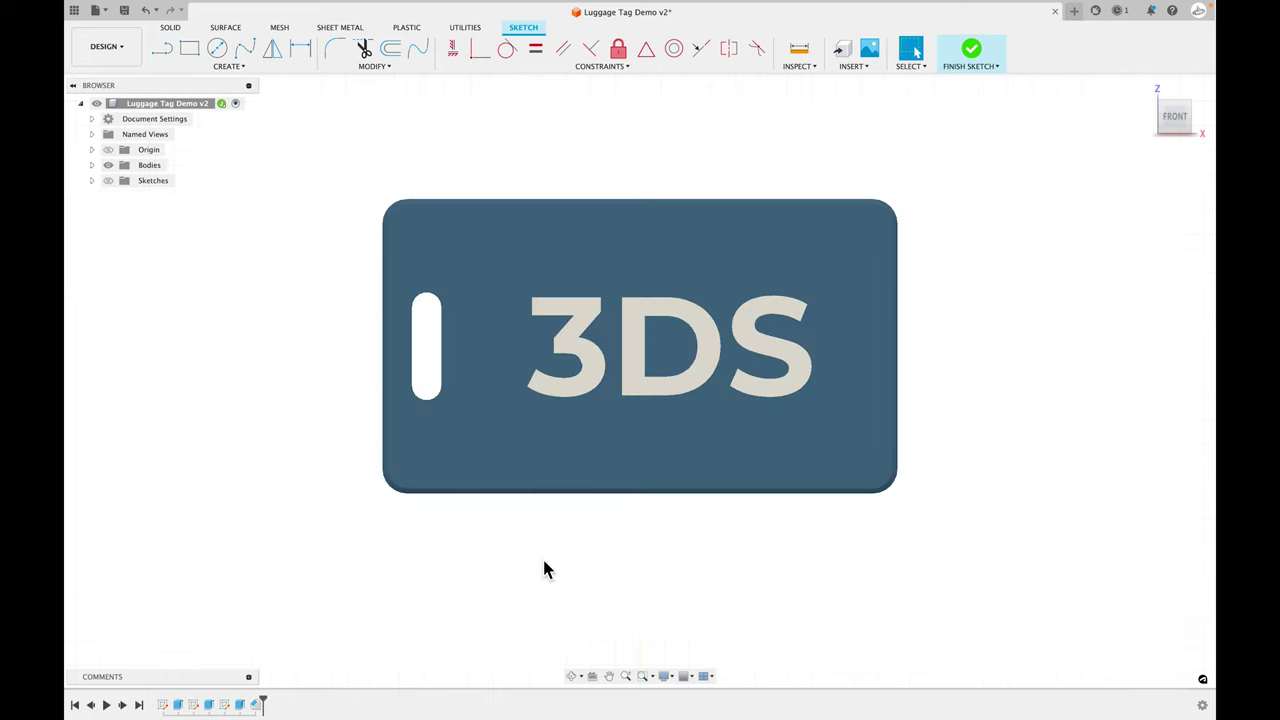
- Roll the timeline back to just after Chamfer1 and orbit to see the unlettered tag edge-on
drag(265, 703, 189, 706)
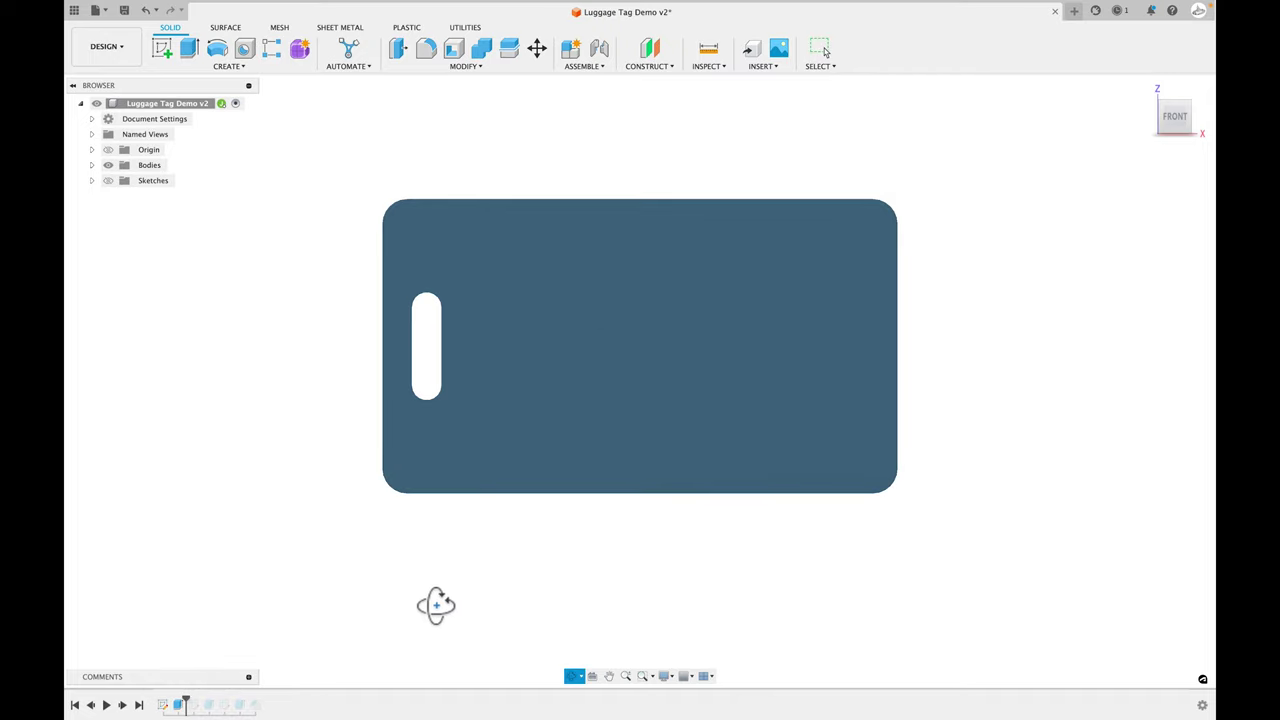
mouse_move(434, 603)
shift+middle_down()
mouse_move(542, 598)
mouse_move(430, 606)
shift+middle_up()
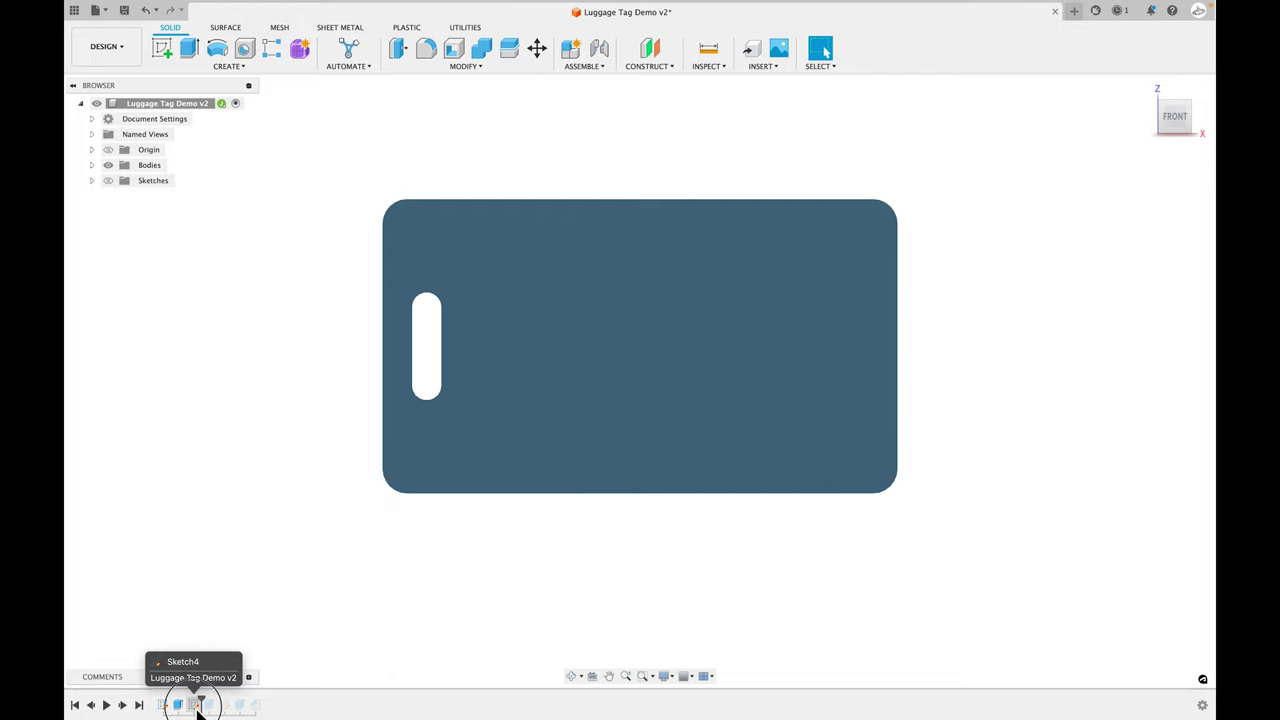
right_click(197, 705)
click(233, 576)
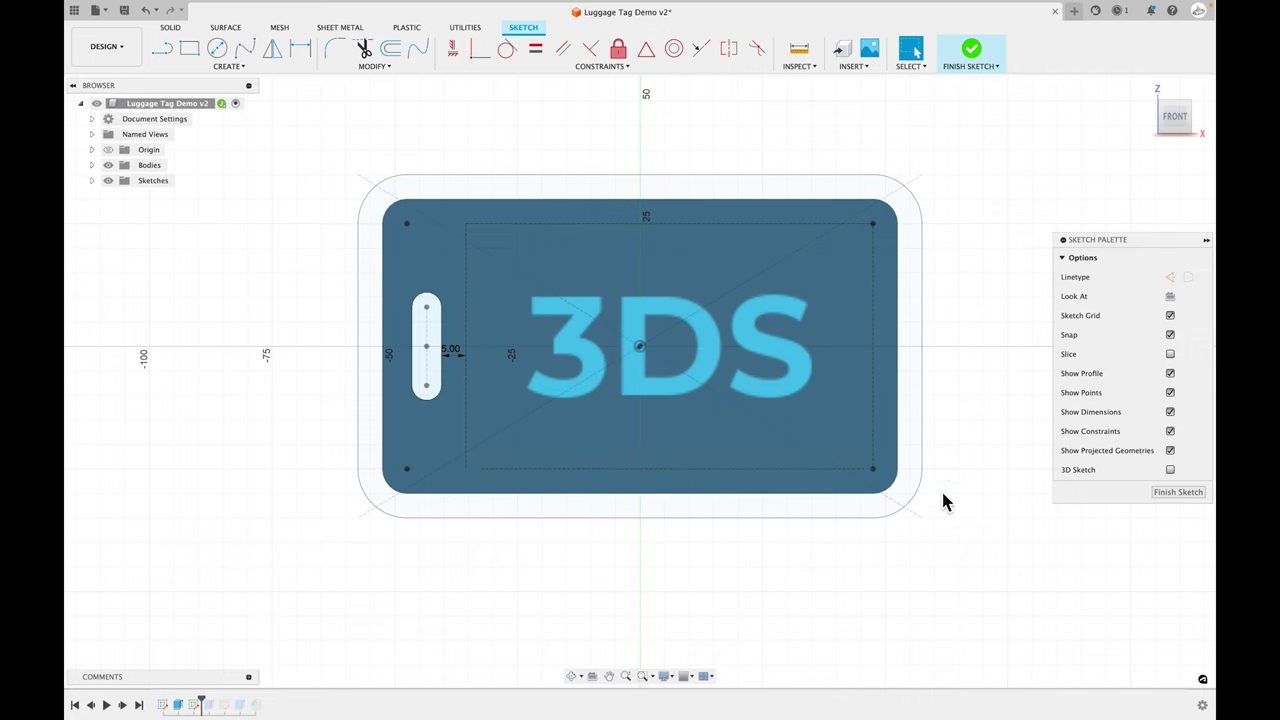
scroll(866, 420, up, 1)
scroll(652, 456, up, 2)
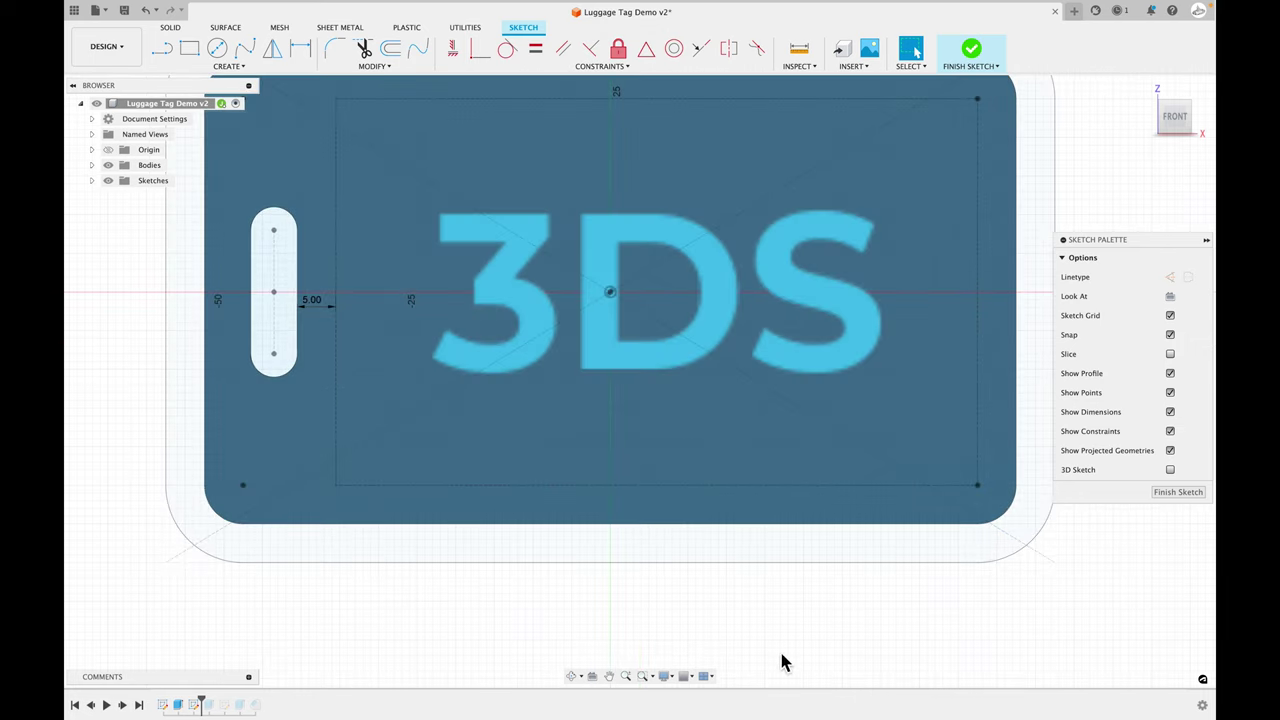
middle_drag(917, 613, 970, 648)
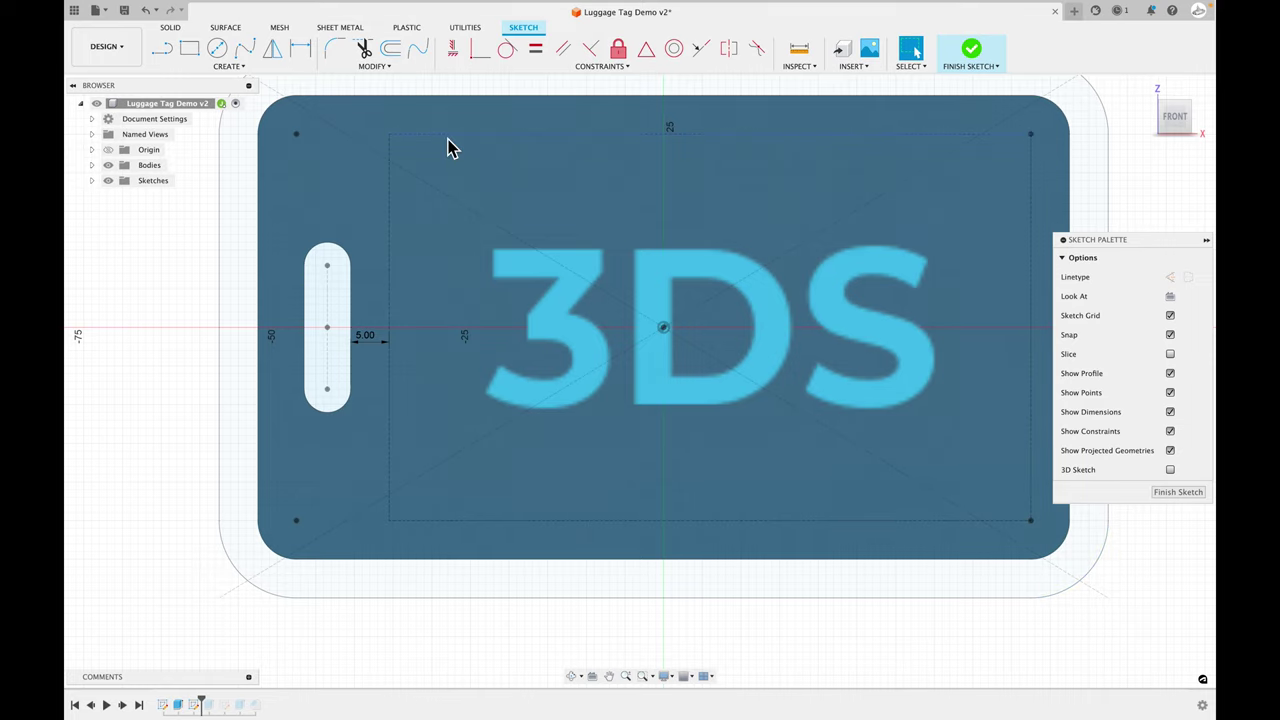
scroll(360, 352, down, 1)
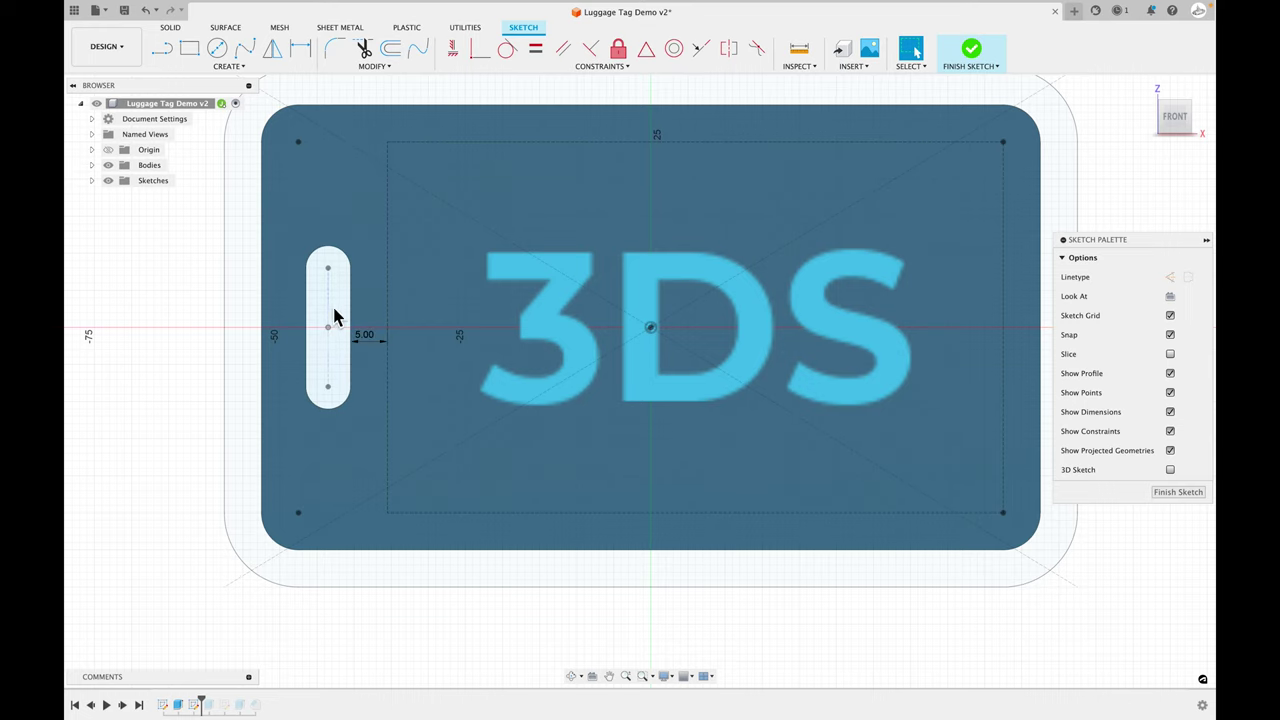
scroll(338, 335, down, 1)
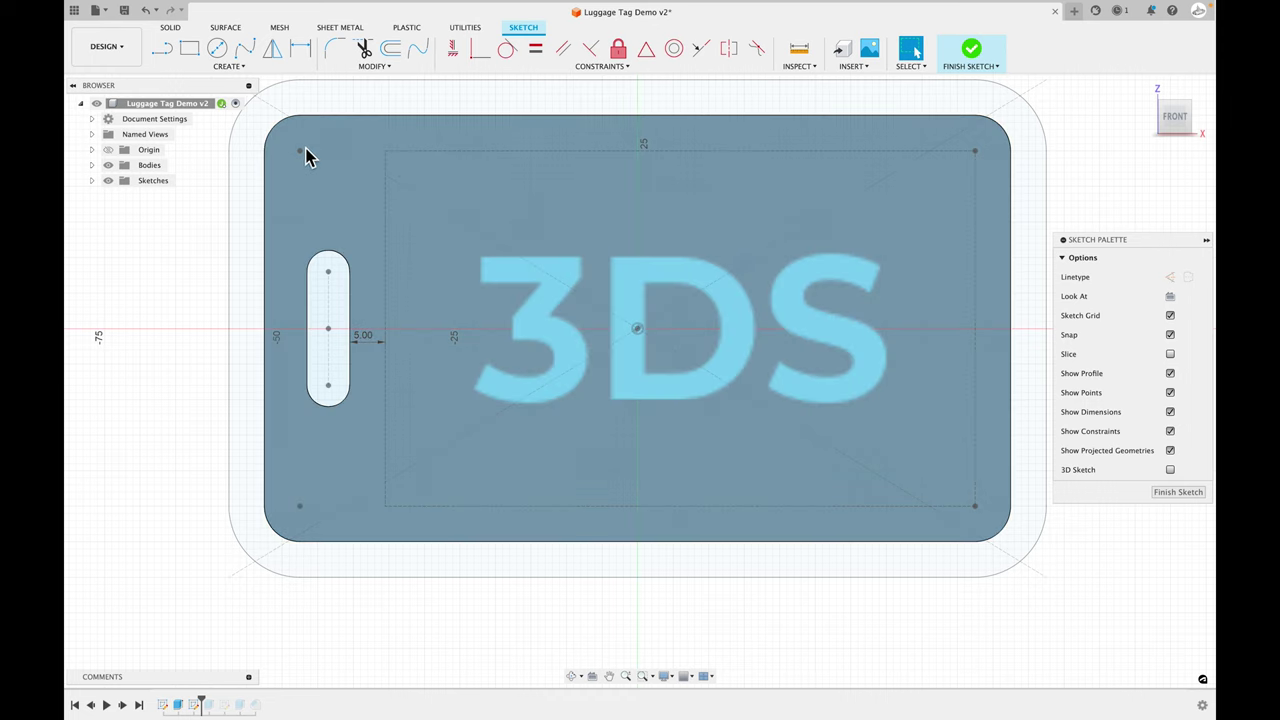
scroll(335, 375, down, 1)
scroll(338, 383, down, 2)
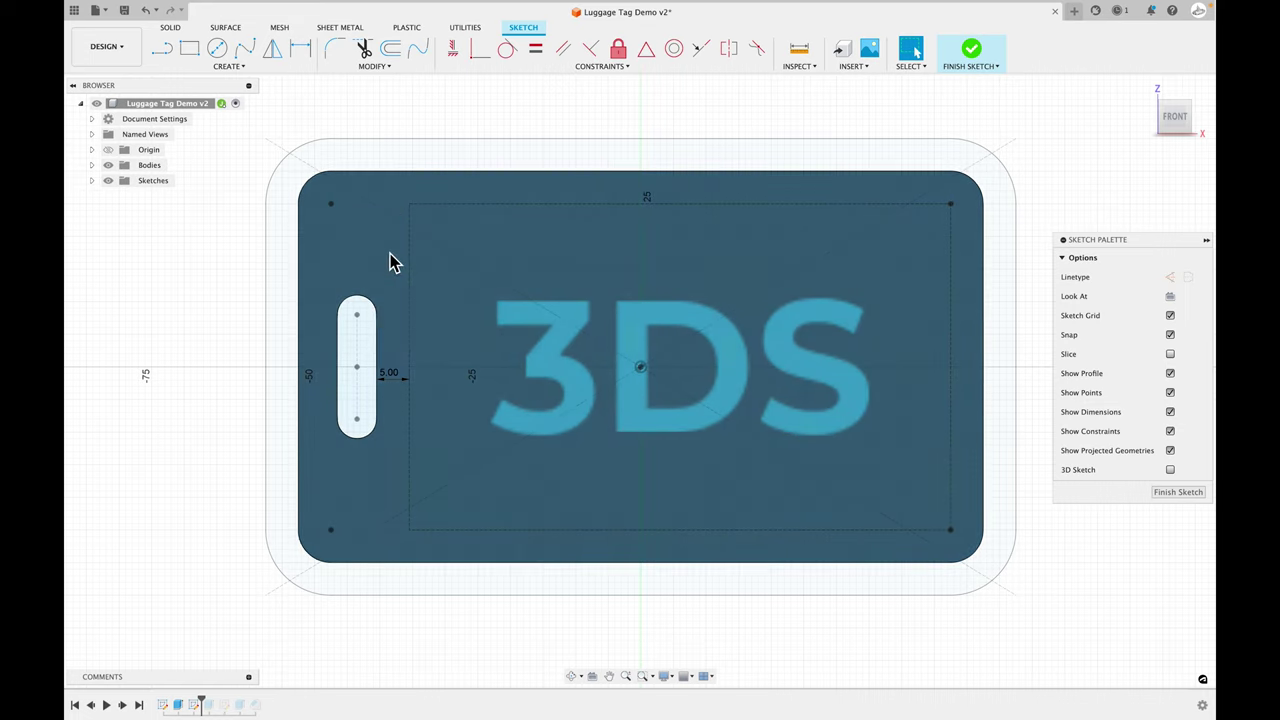
click(600, 358)
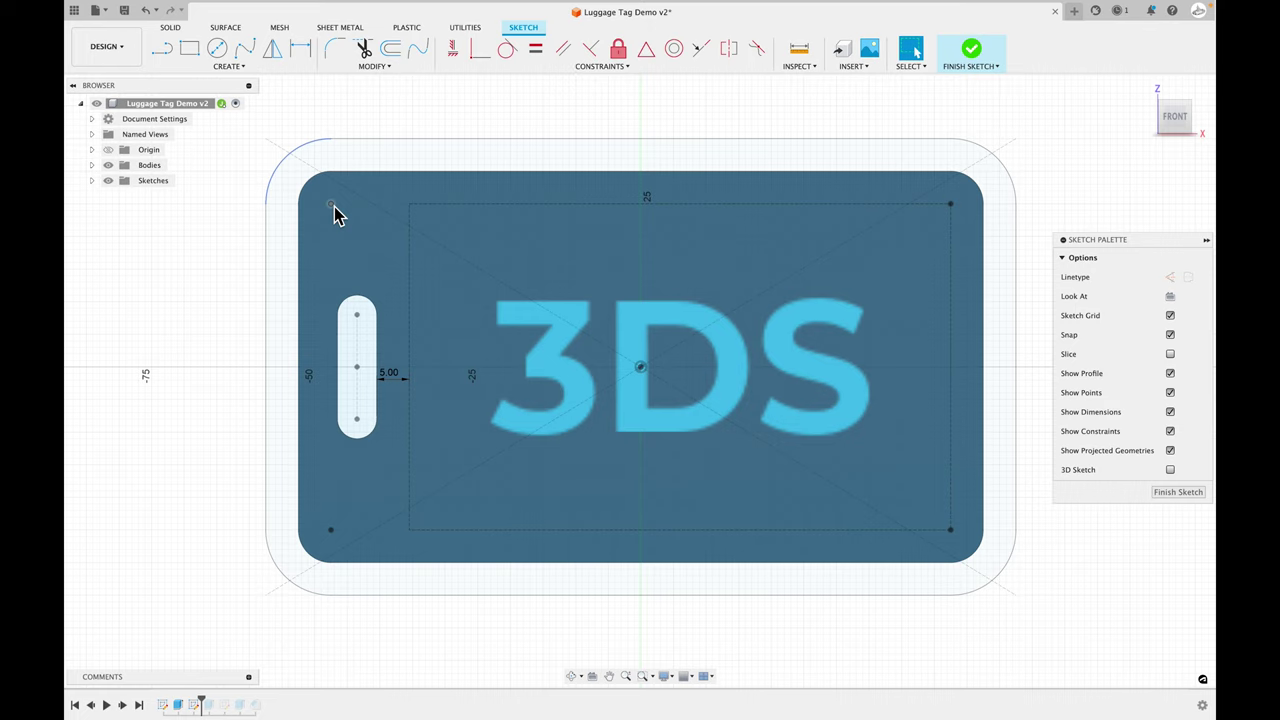
key(Escape)
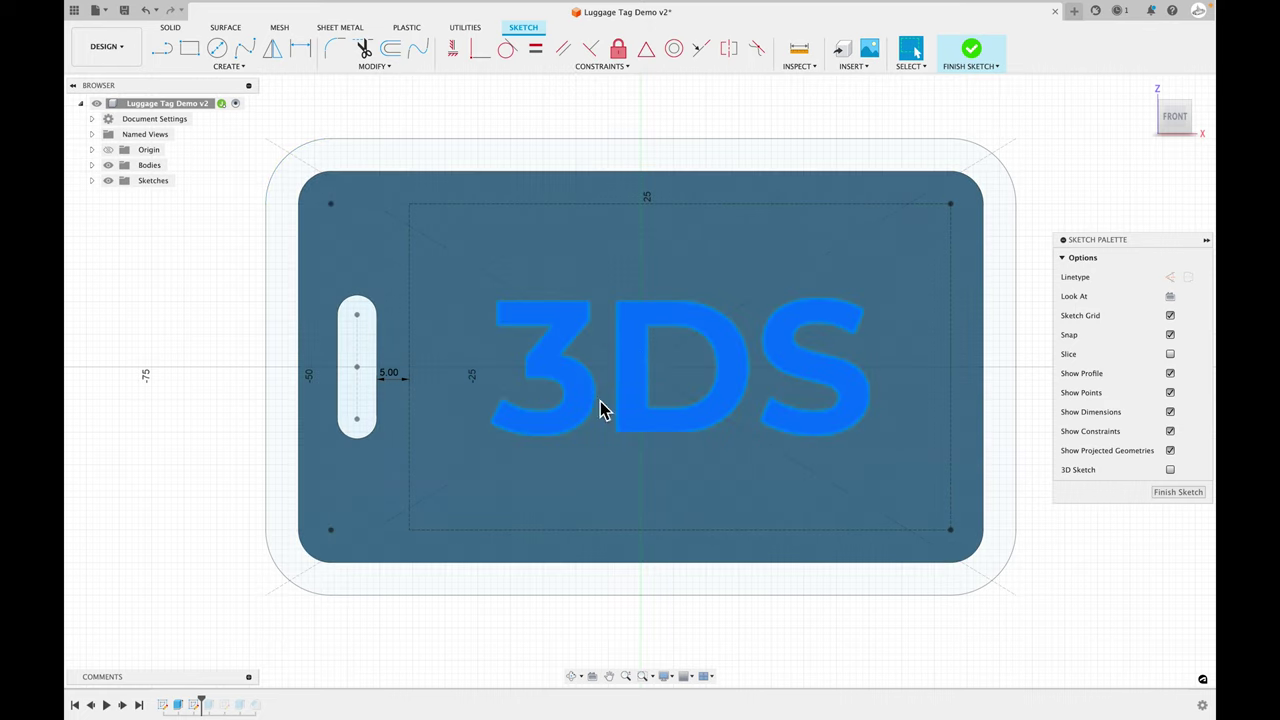
click(520, 320)
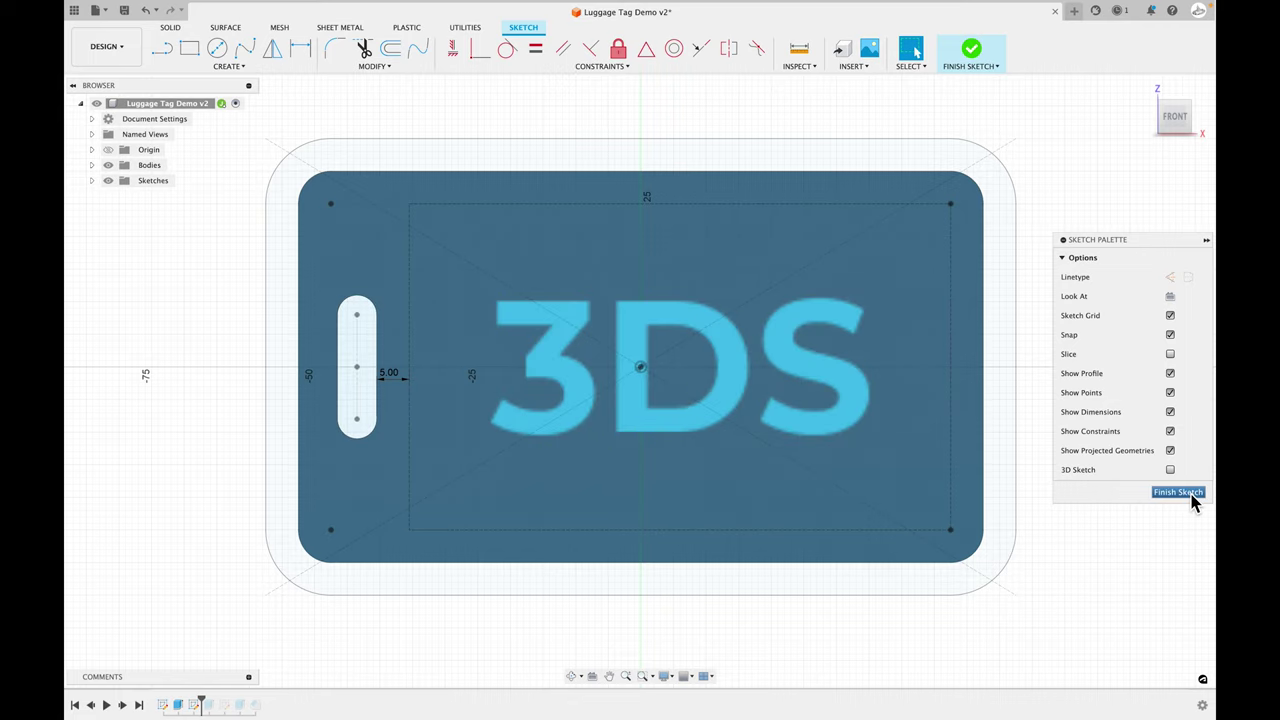
click(1180, 492)
mouse_move(951, 537)
shift+middle_down()
mouse_move(1131, 511)
mouse_move(1114, 526)
shift+middle_up()
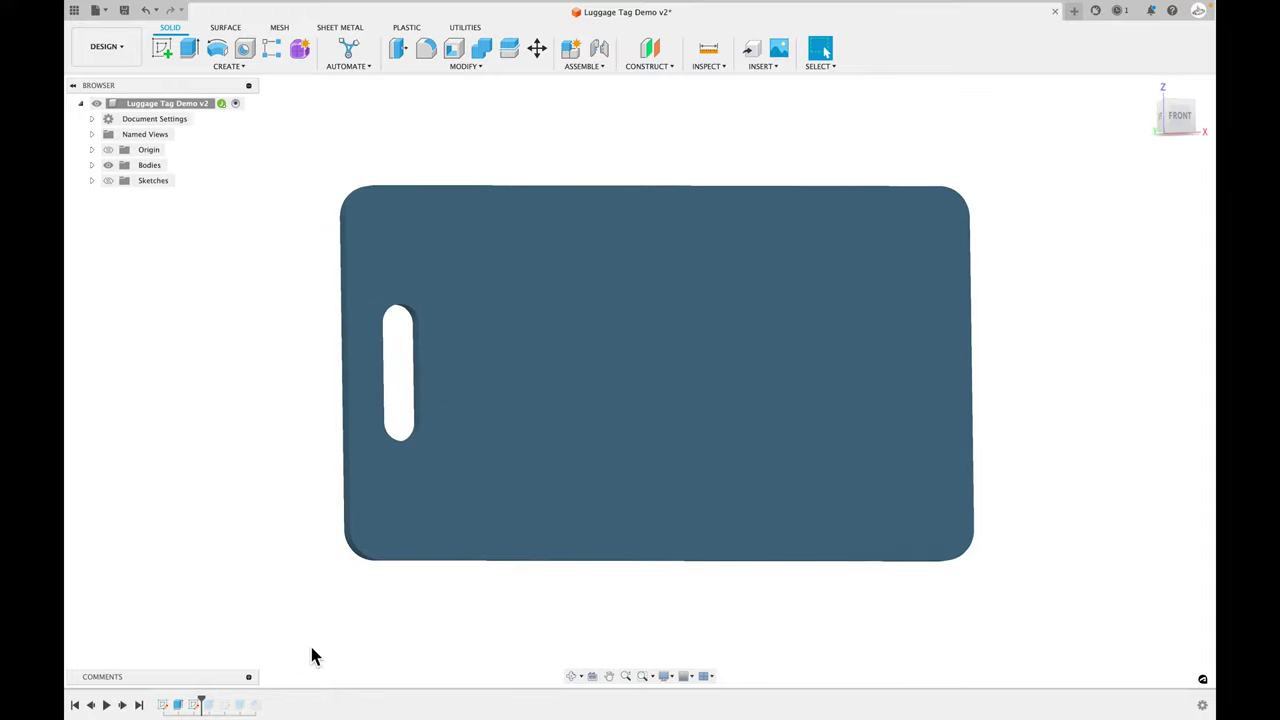
- In the Browser's Sketches list, rename Sketch1 to Body and Sketch4 to Initials
click(195, 705)
click(92, 180)
click(164, 199)
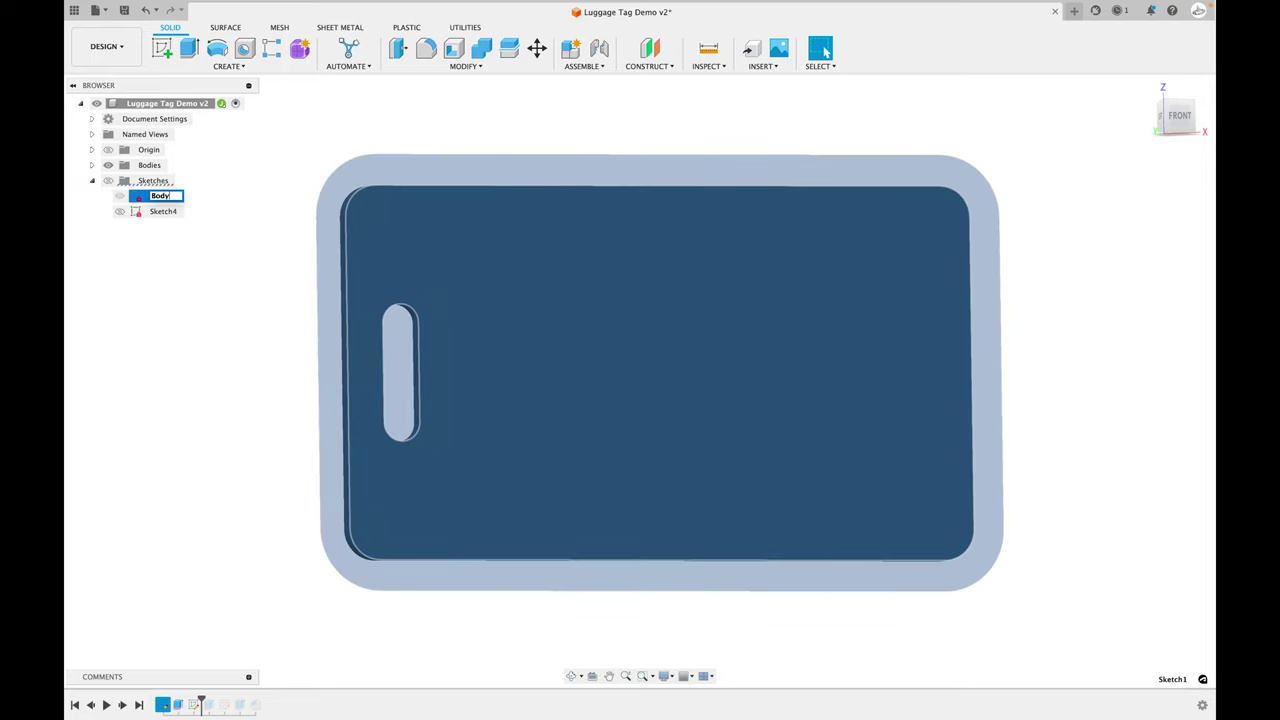
double_click(165, 211)
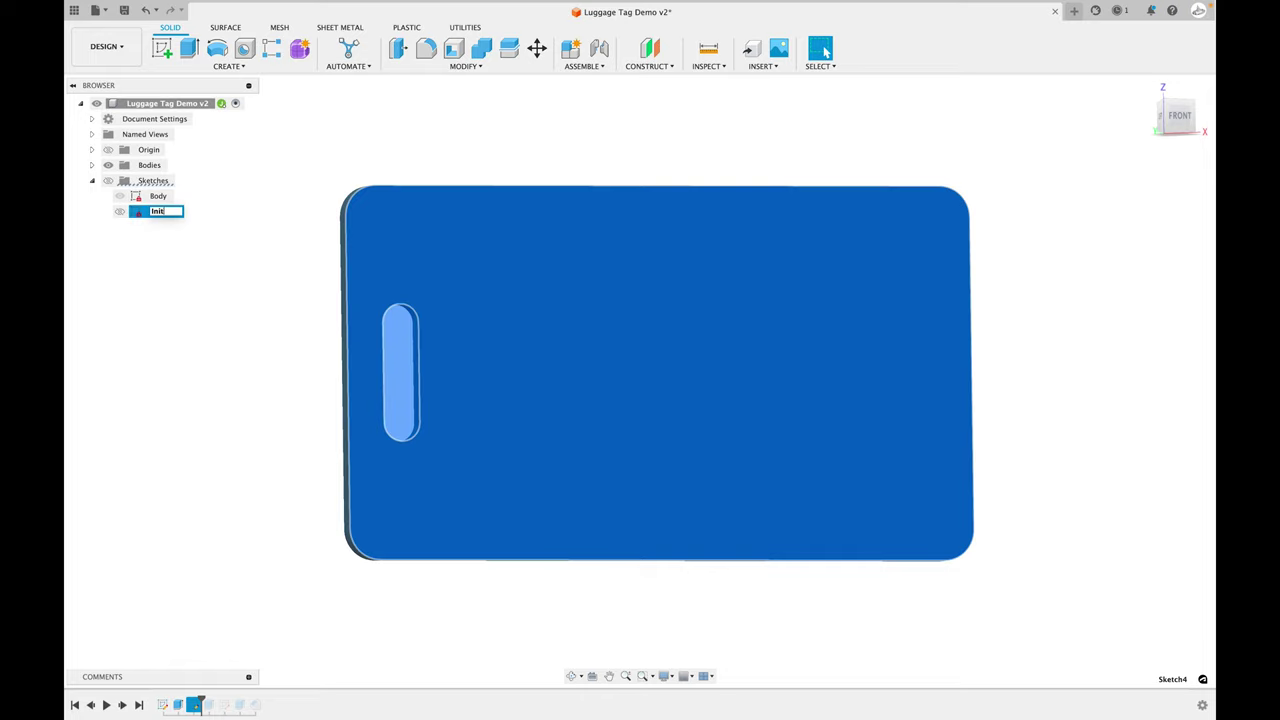
text(Initials)
key(Return)
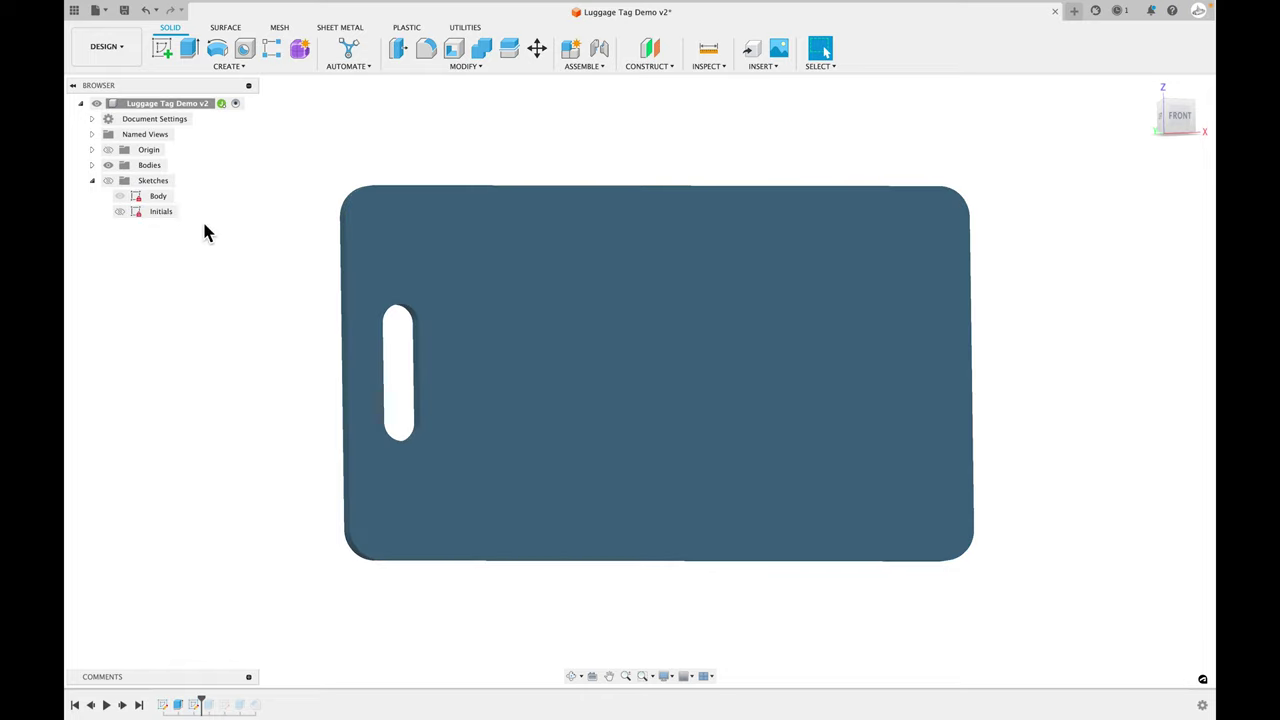
click(168, 221)
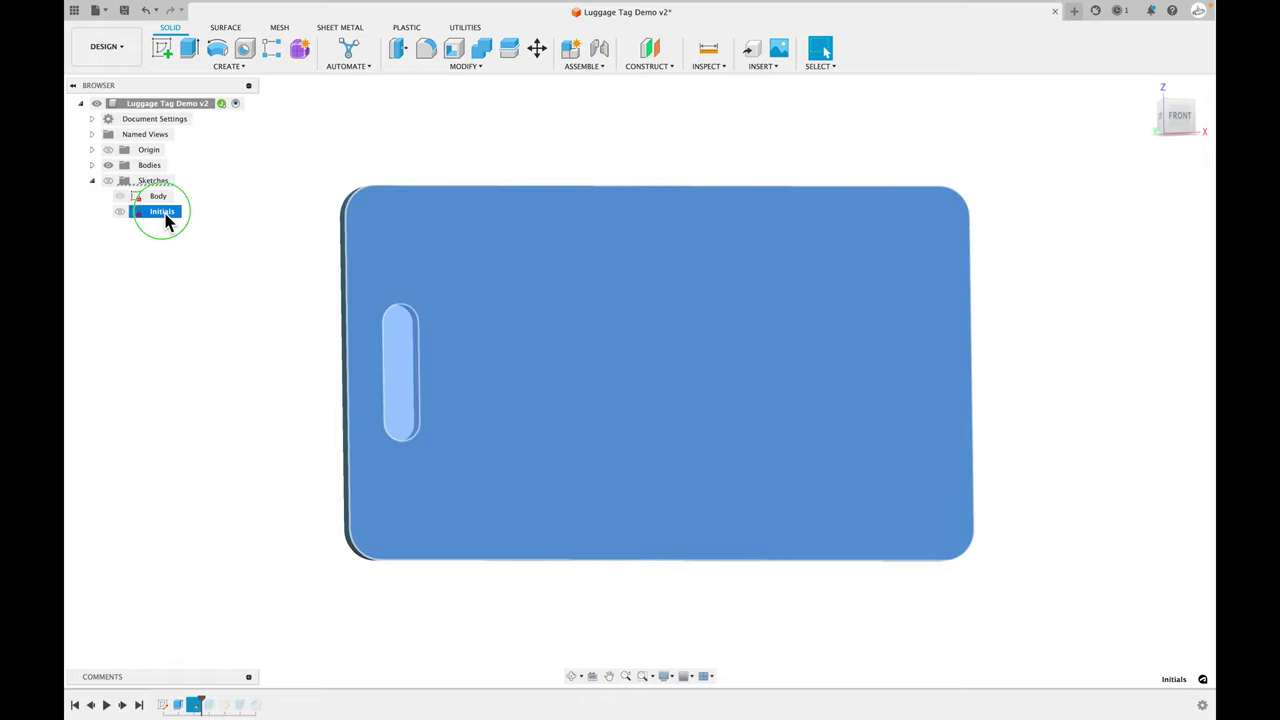
right_click(167, 221)
- Edit the Initials sketch text so it reads '3DS' in capitals
click(195, 253)
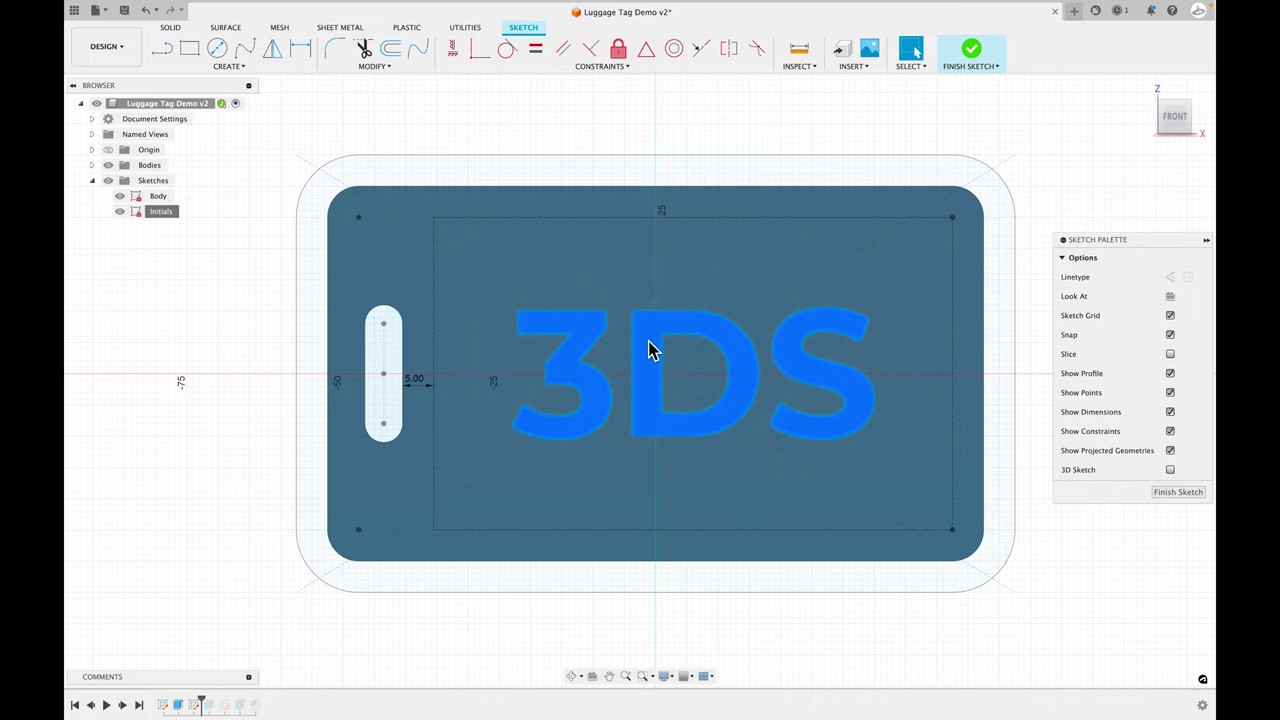
double_click(650, 350)
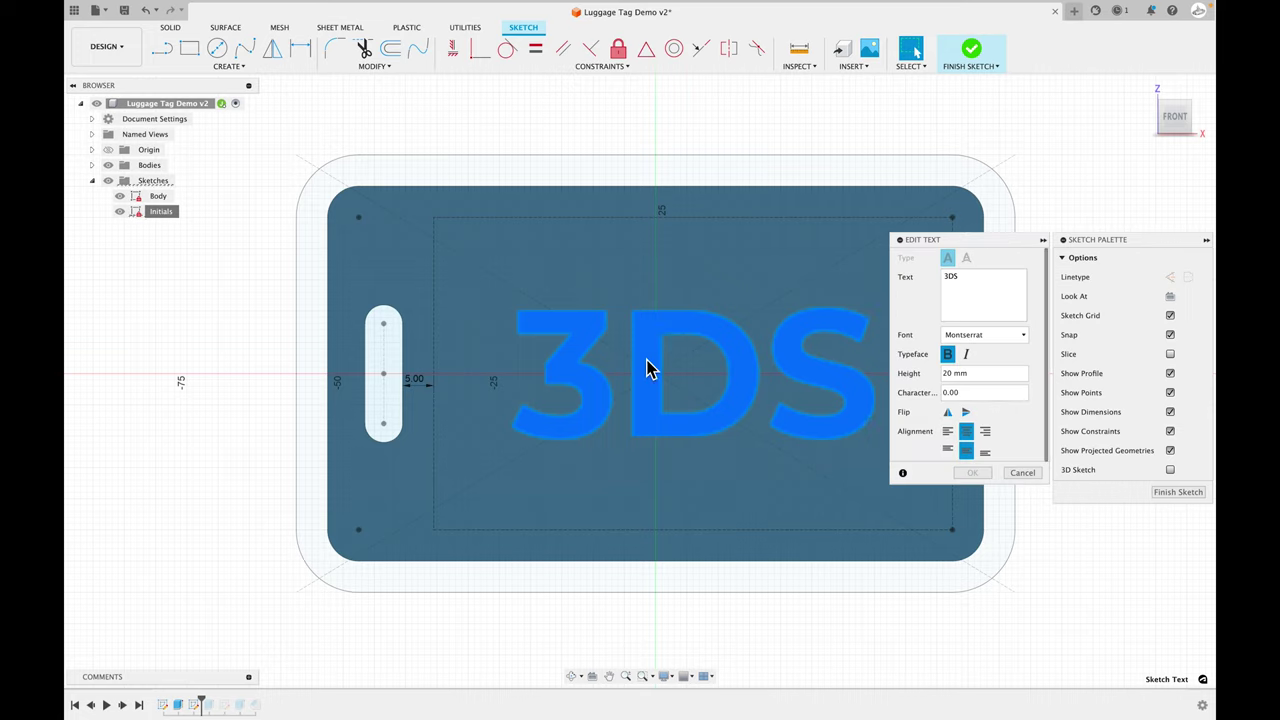
key(BackSpace)
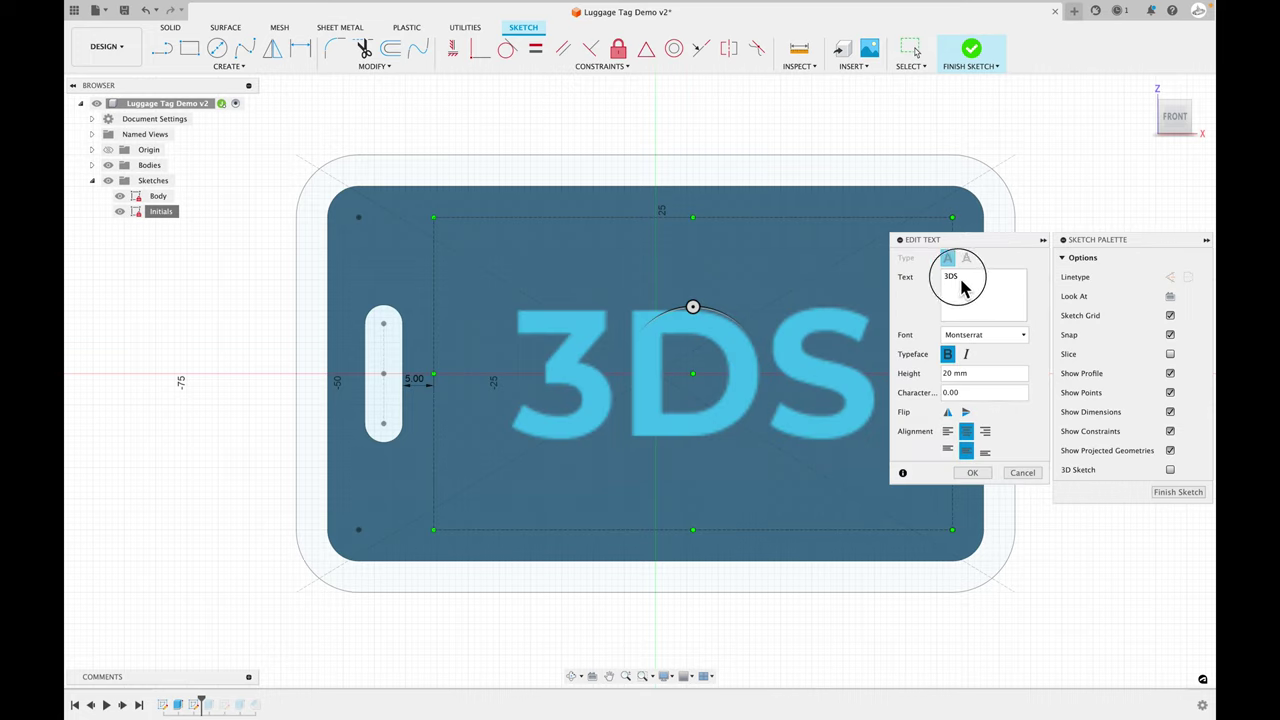
text(s)
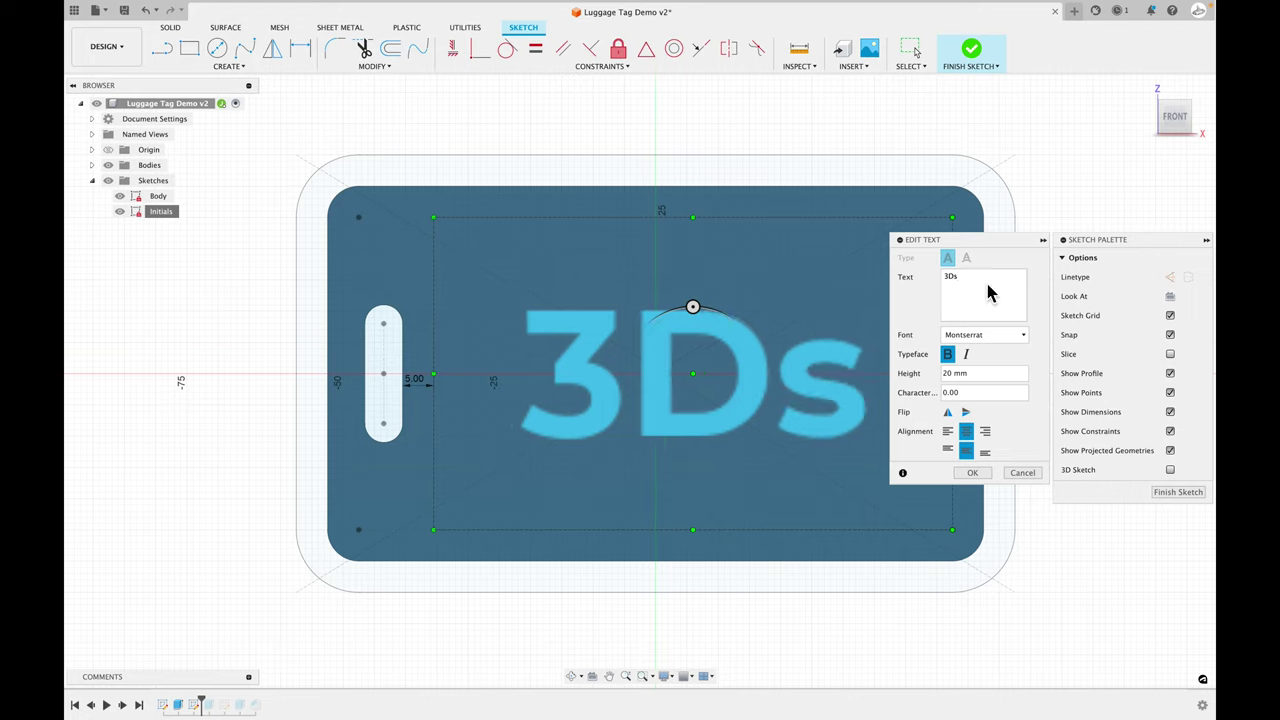
key(BackSpace)
text(S)
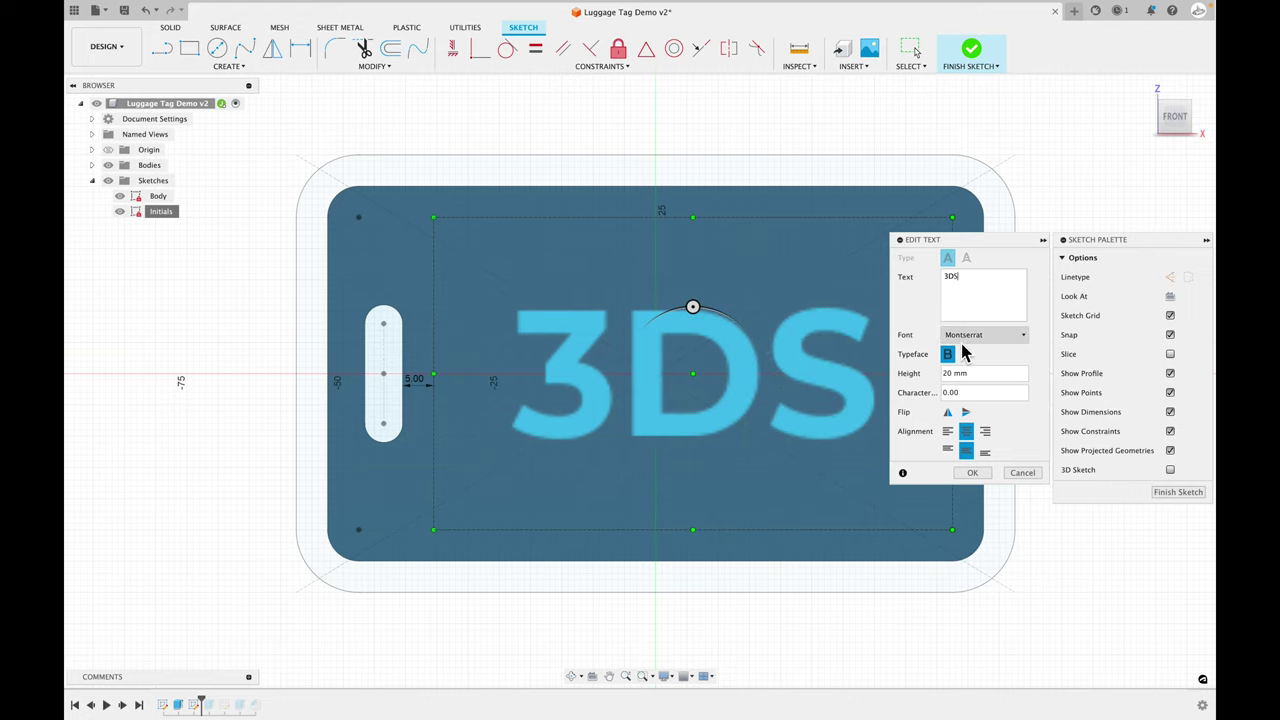
- Set the text's character spacing to 5.00, confirm, and finish the sketch
click(947, 393)
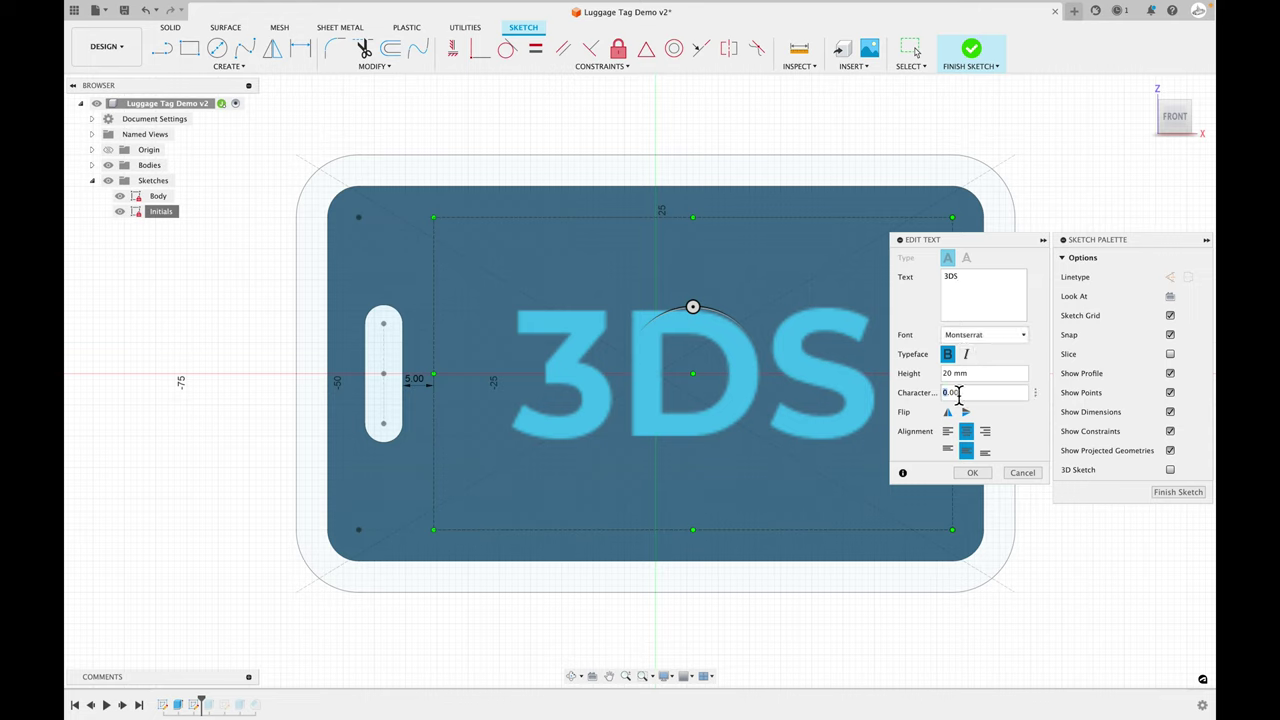
key(Return)
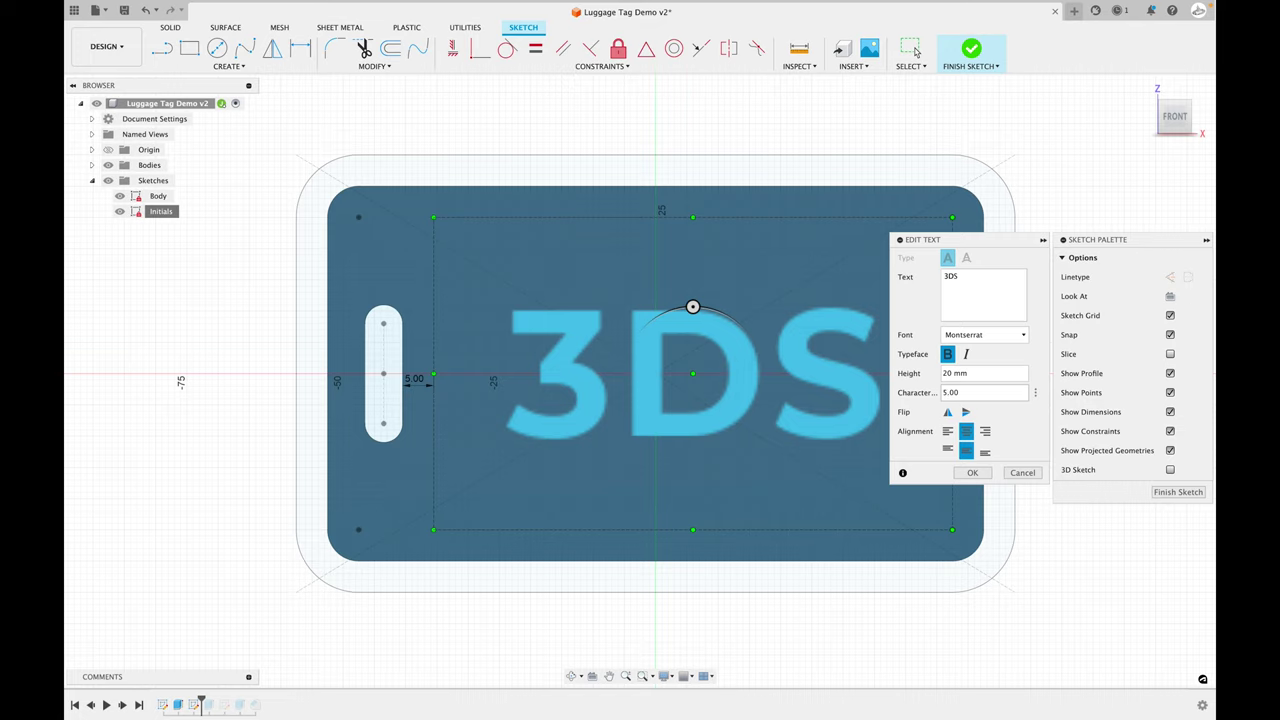
click(972, 473)
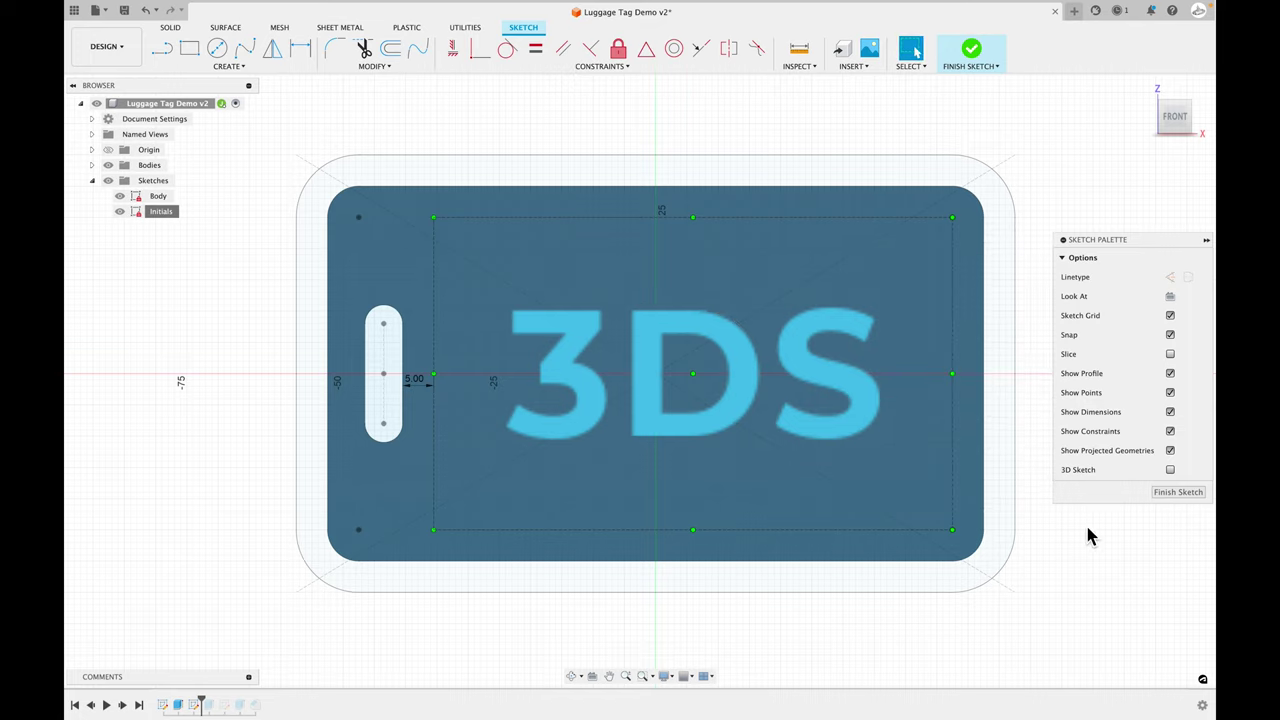
click(1165, 491)
- Roll history past Extrude2 and keep its 3DS text cut at -1 mm
drag(210, 704, 216, 704)
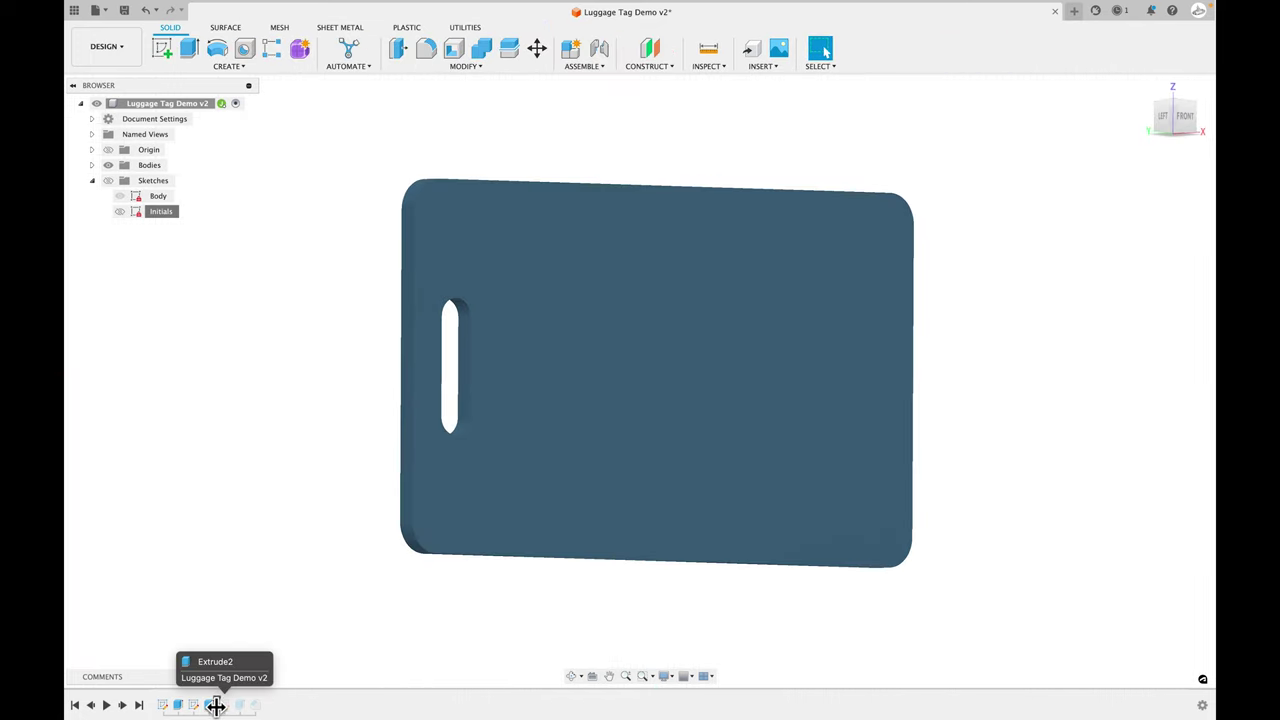
mouse_move(300, 617)
shift+middle_down()
mouse_move(305, 638)
mouse_move(280, 640)
shift+middle_up()
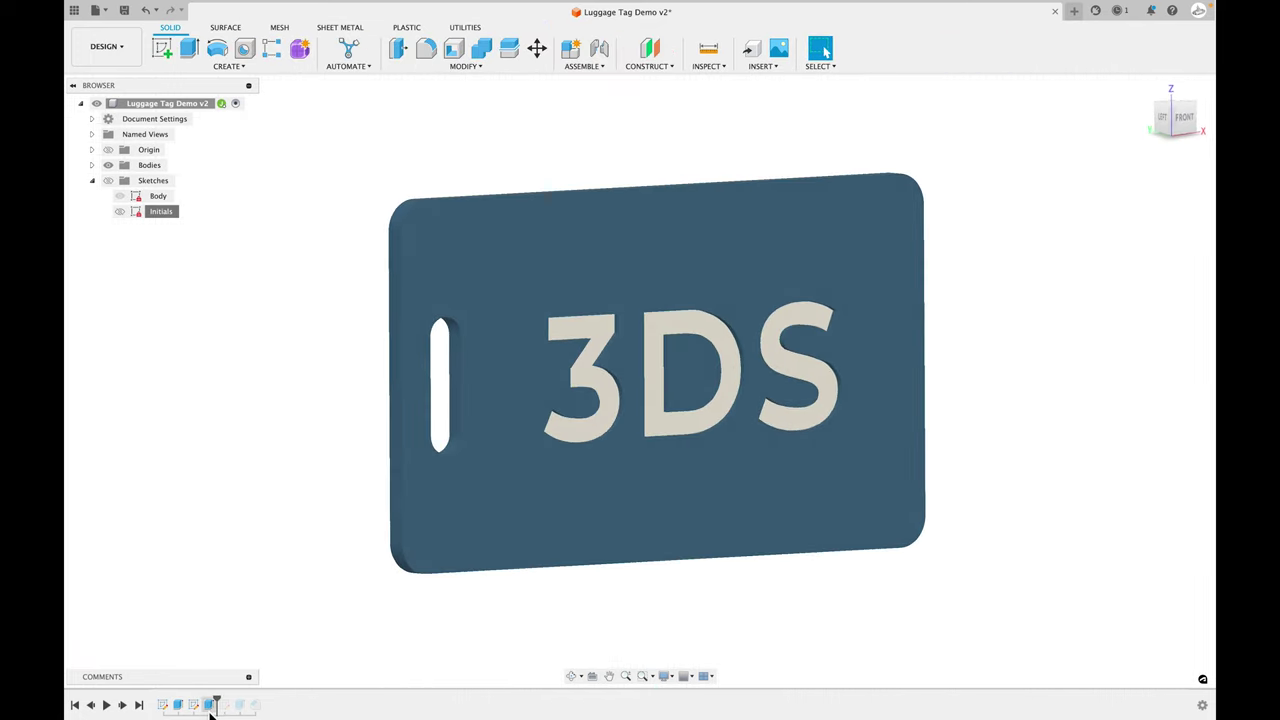
right_click(210, 702)
click(240, 594)
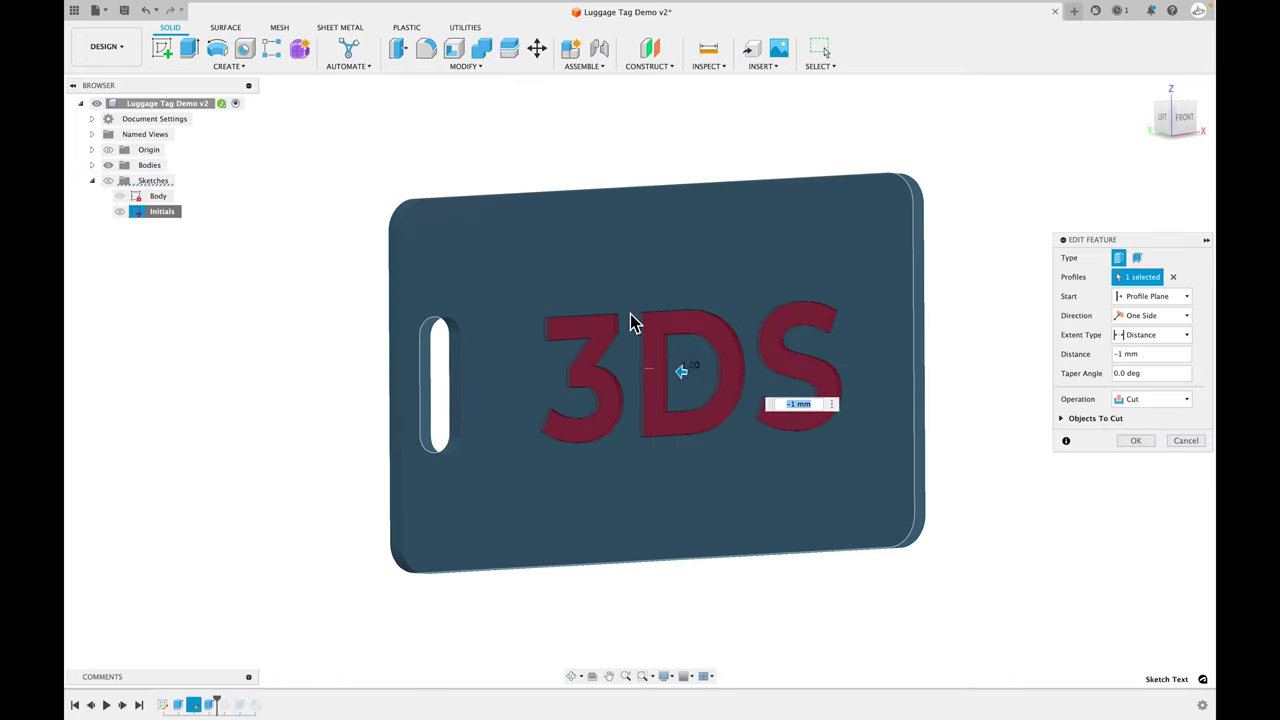
click(1136, 440)
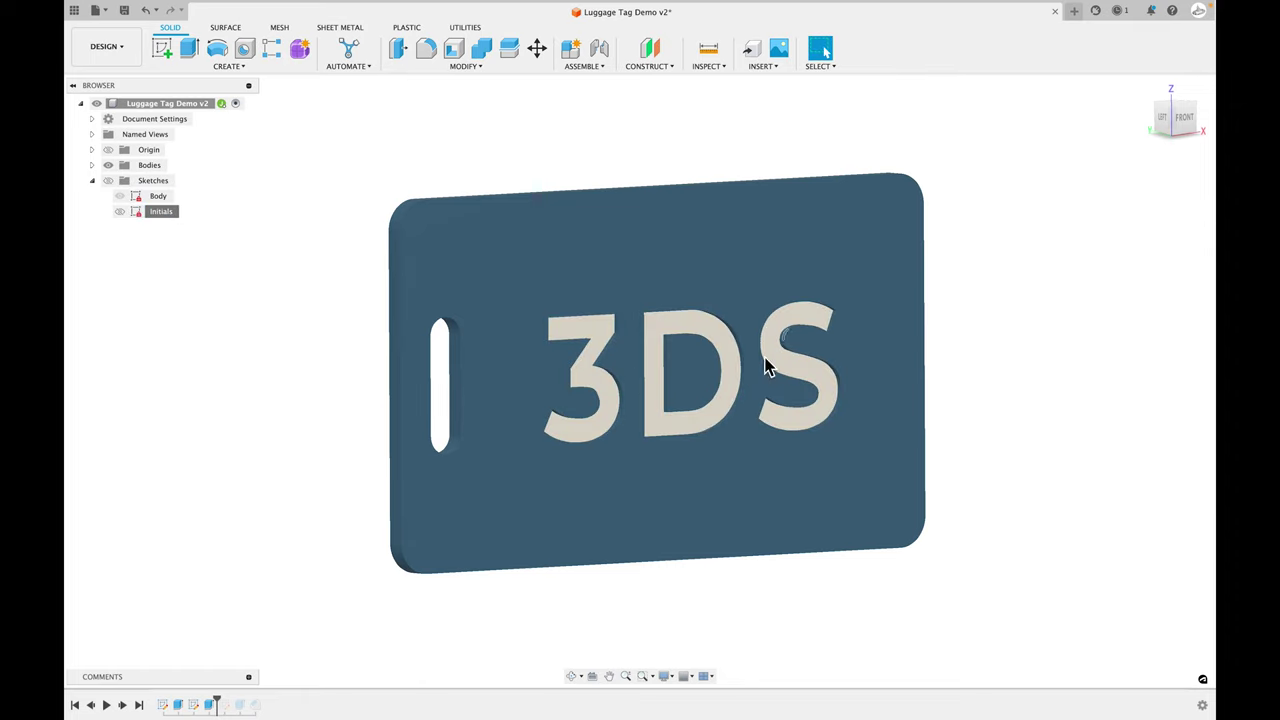
scroll(732, 334, up, 3)
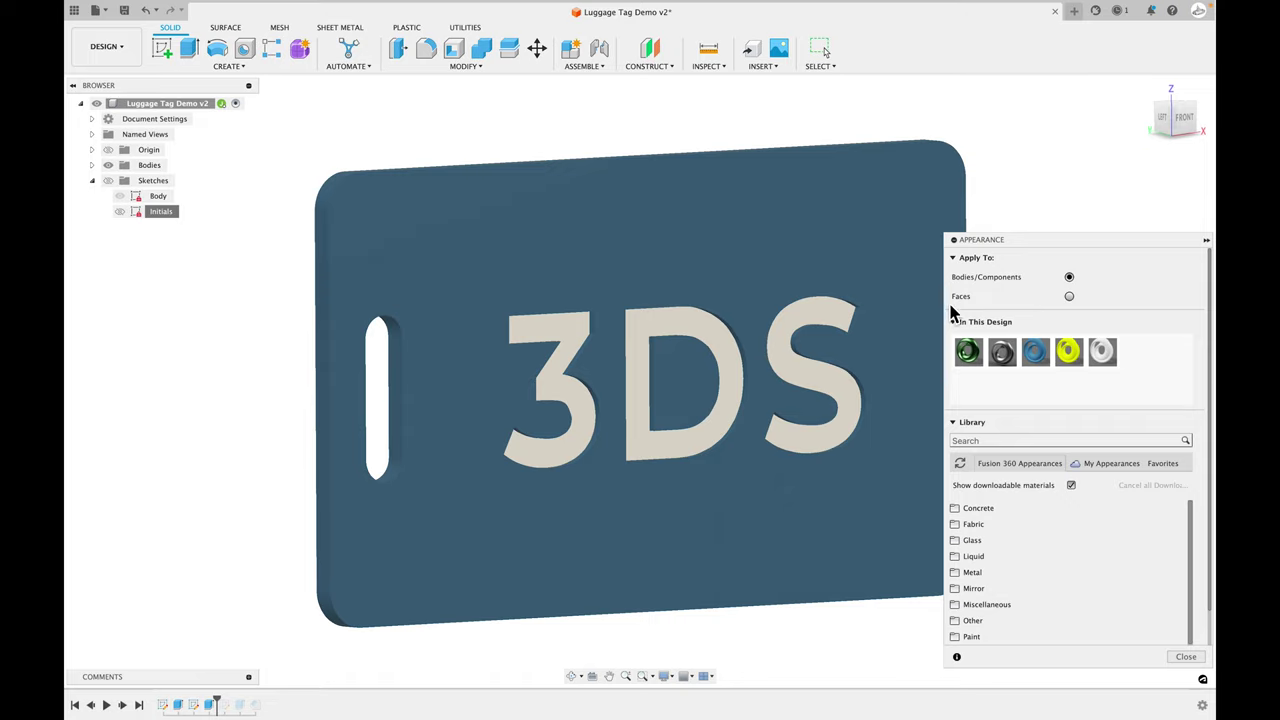
click(1069, 297)
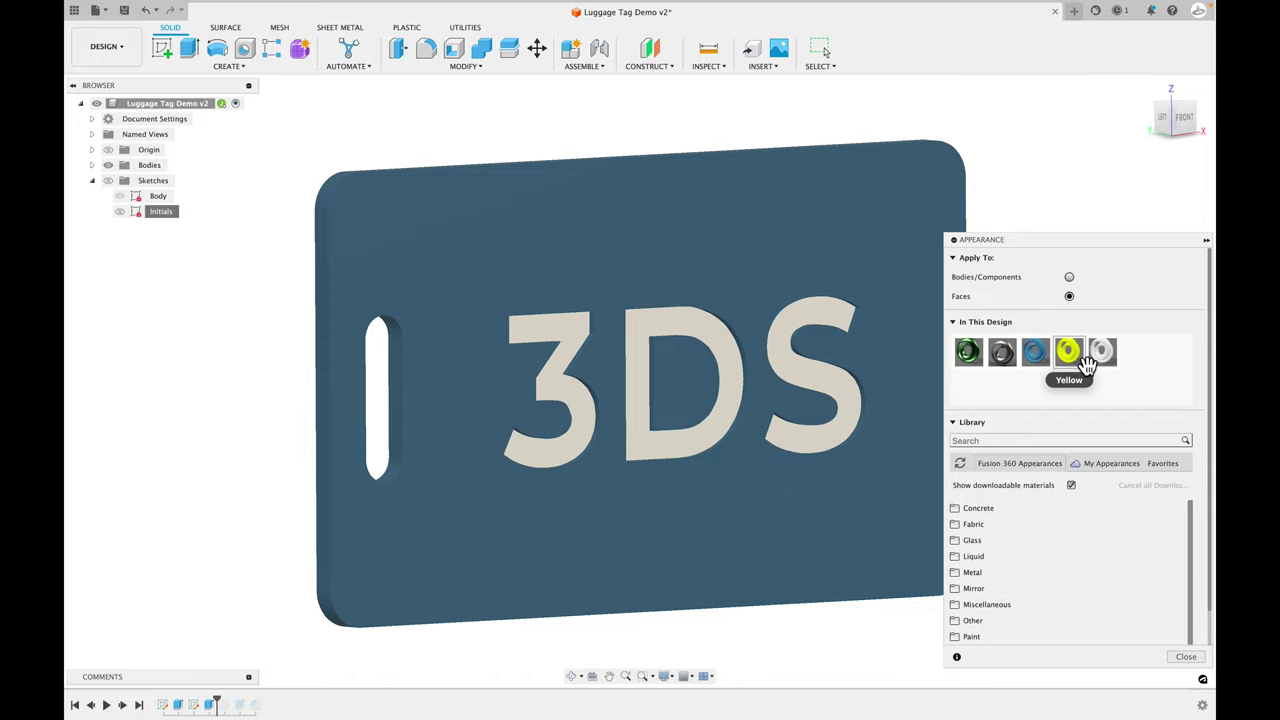
drag(1080, 365, 815, 328)
shift+middle_drag(860, 480, 913, 207)
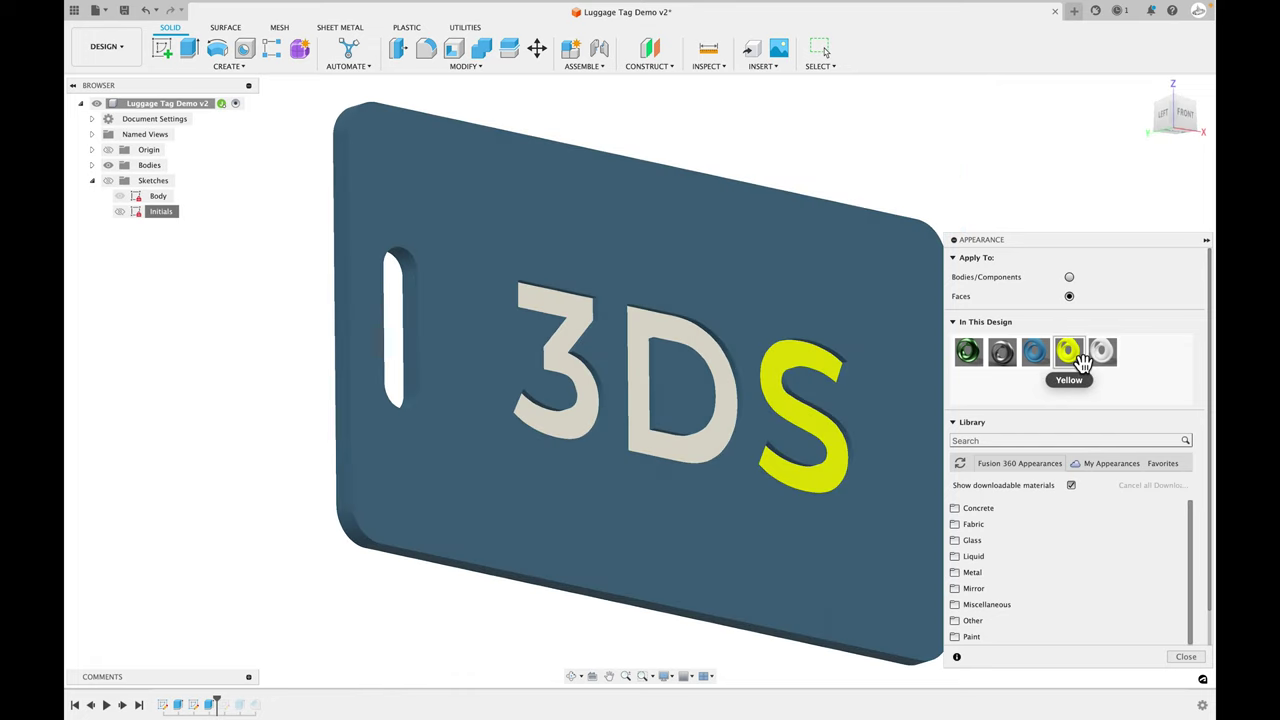
drag(1069, 355, 586, 337)
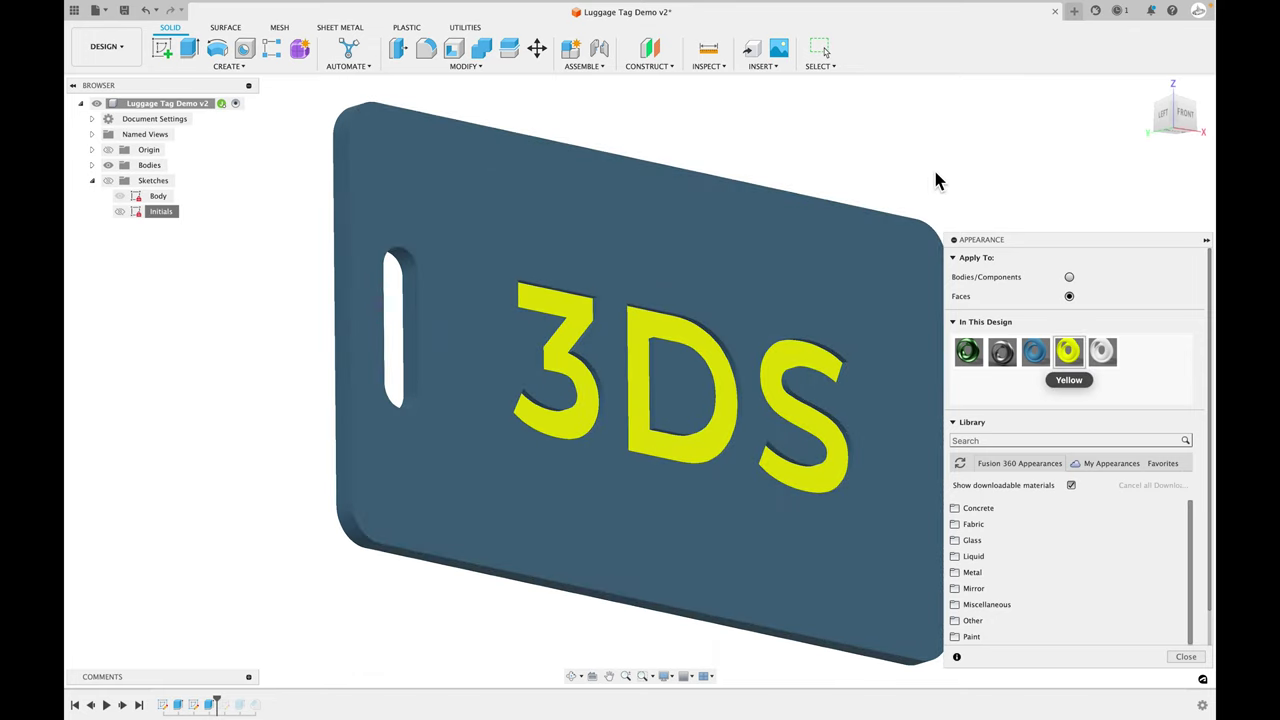
drag(1102, 351, 800, 372)
drag(1104, 350, 655, 338)
drag(1102, 351, 580, 329)
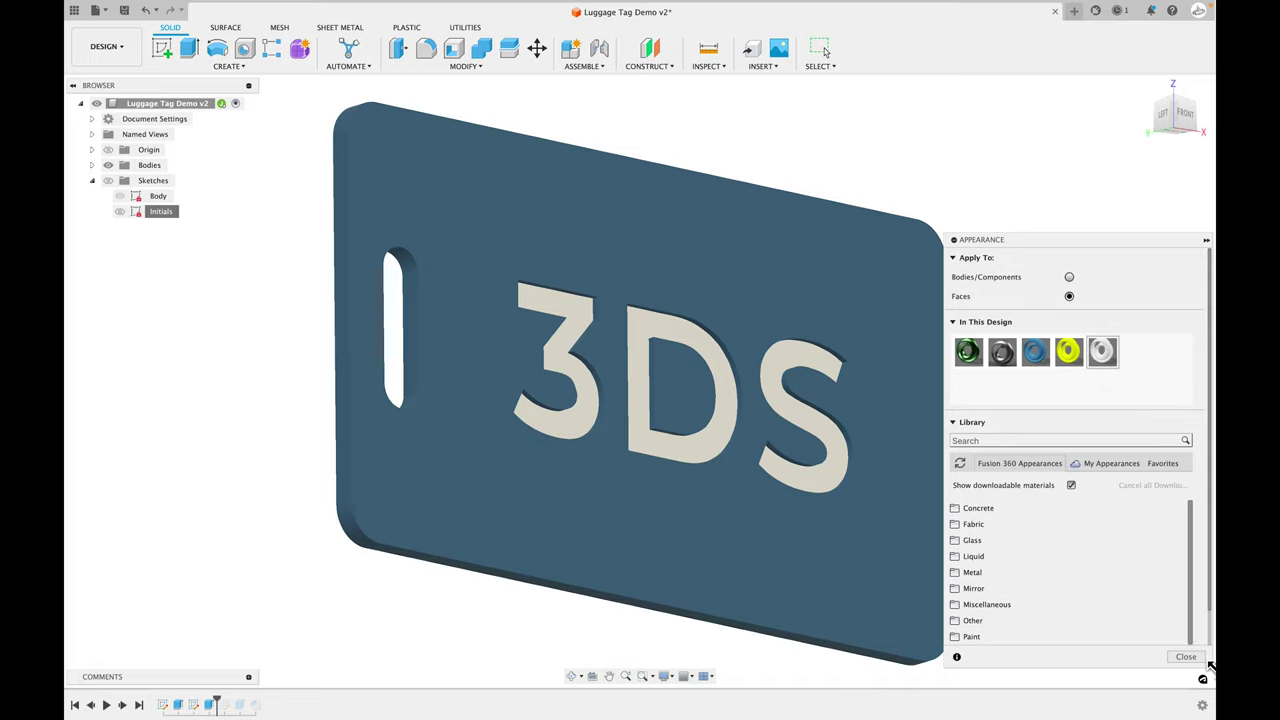
- Close the appearance settings and roll history past Sketch3, orbiting to the tag's back
click(1185, 657)
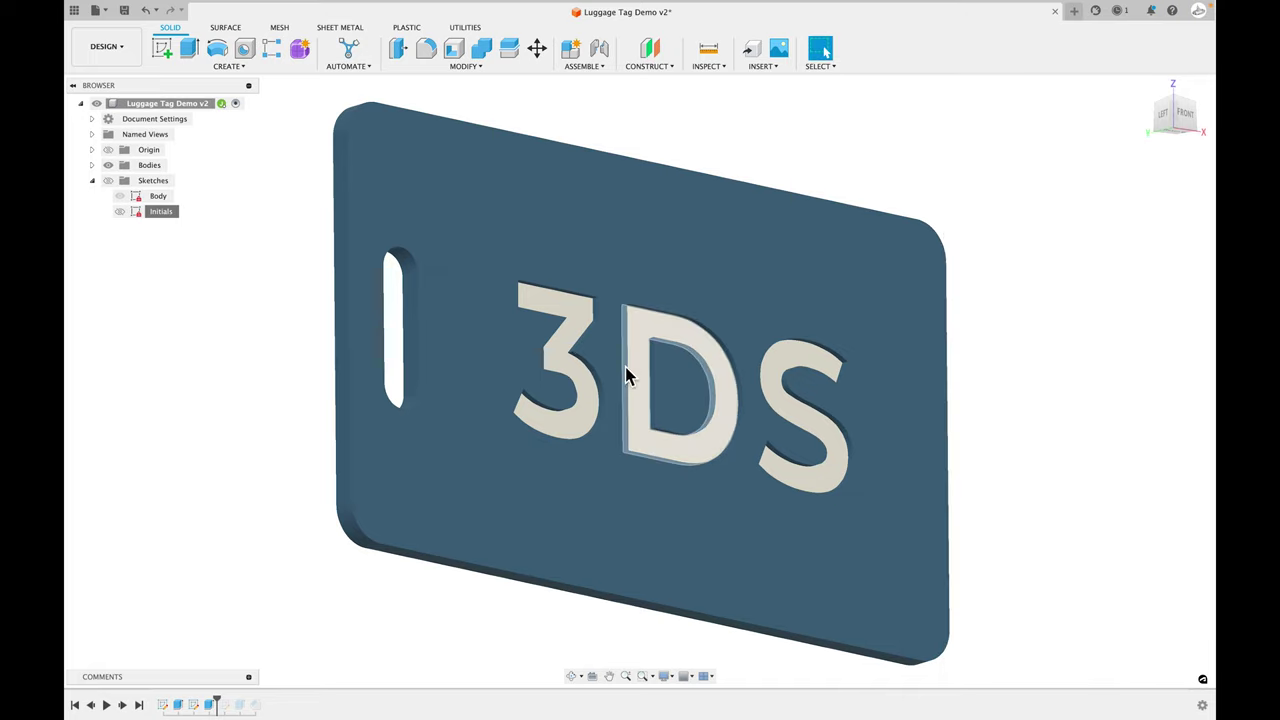
shift+middle_drag(995, 497, 1057, 500)
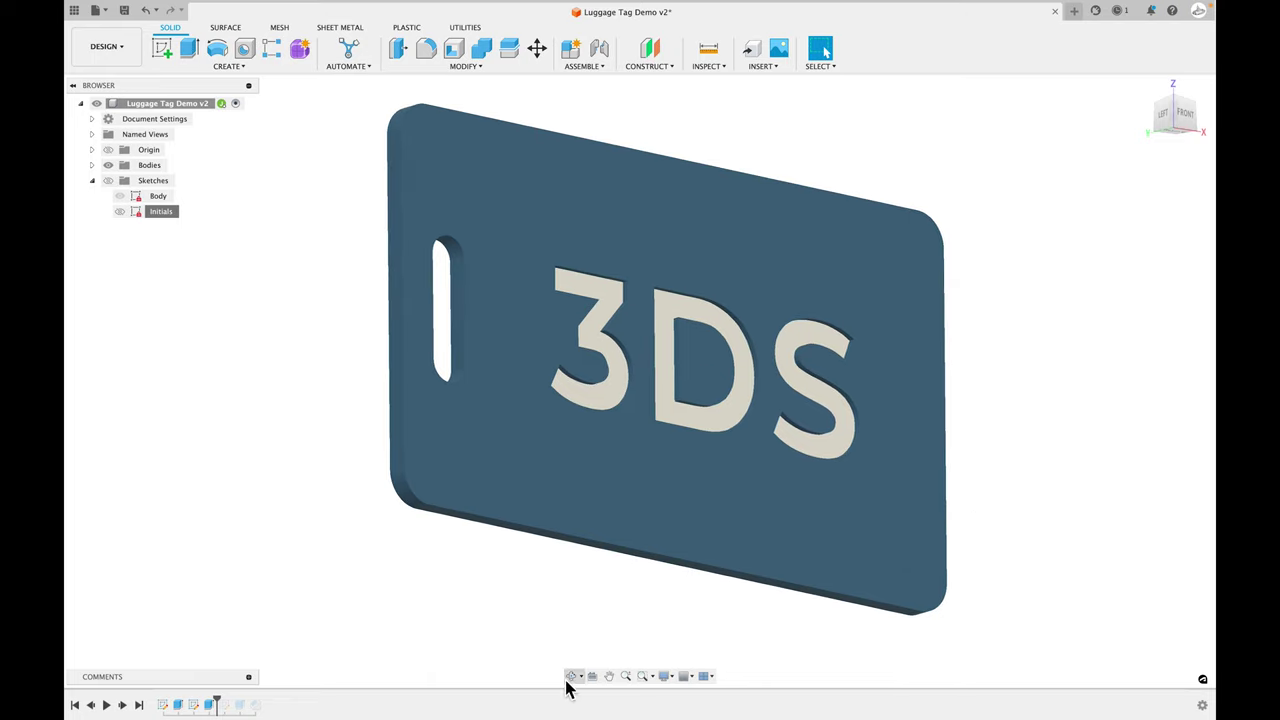
drag(224, 704, 232, 703)
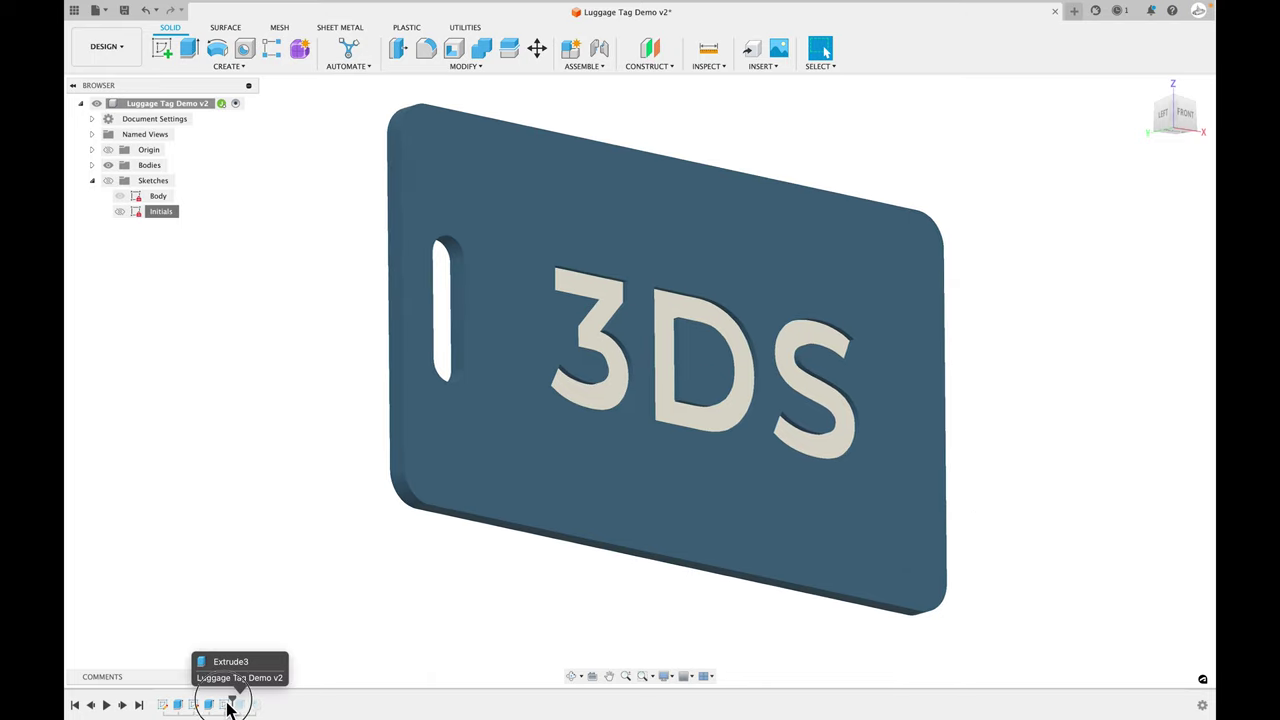
shift+middle_drag(279, 657, 405, 575)
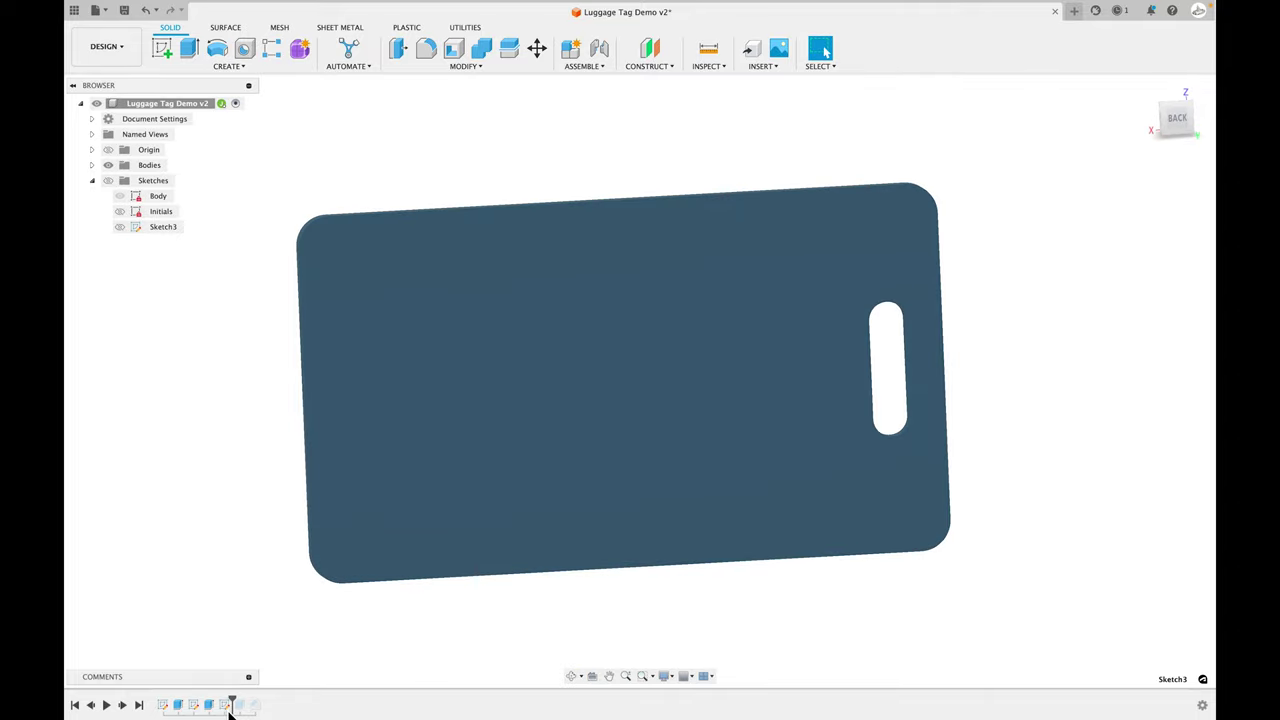
- Rename Sketch3 to 'Back Text' and select it in the timeline
click(226, 705)
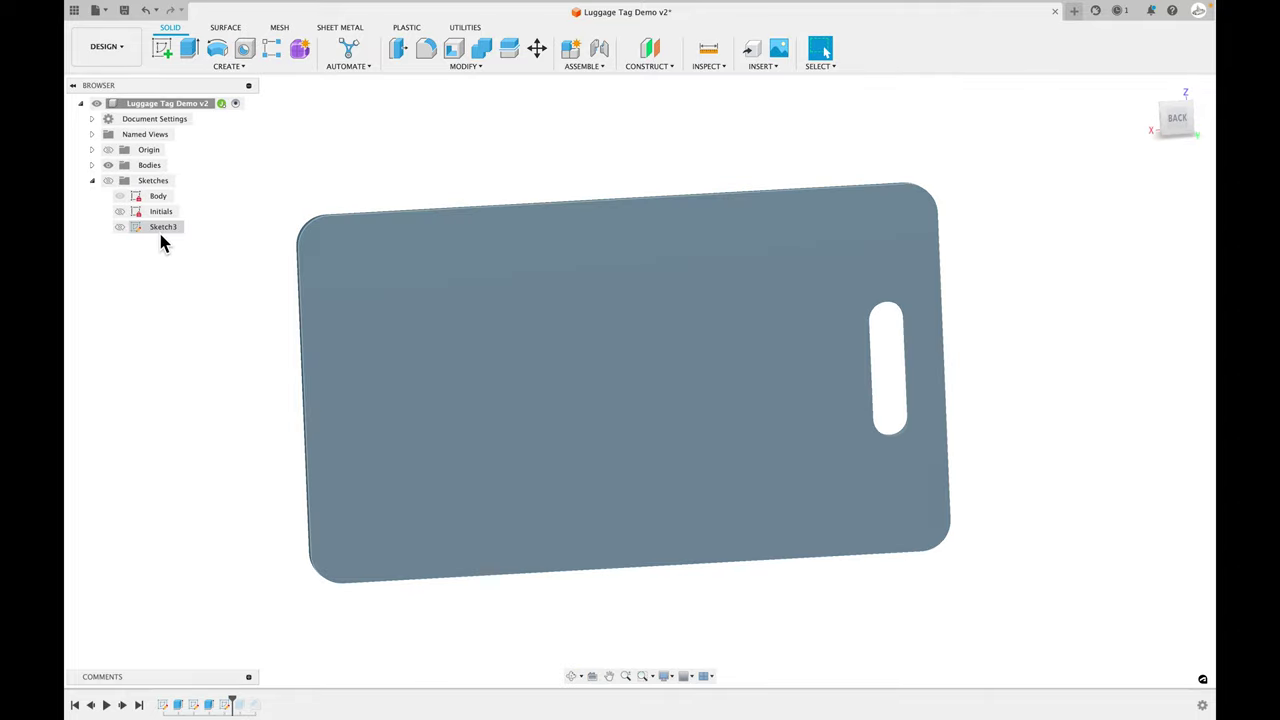
double_click(163, 228)
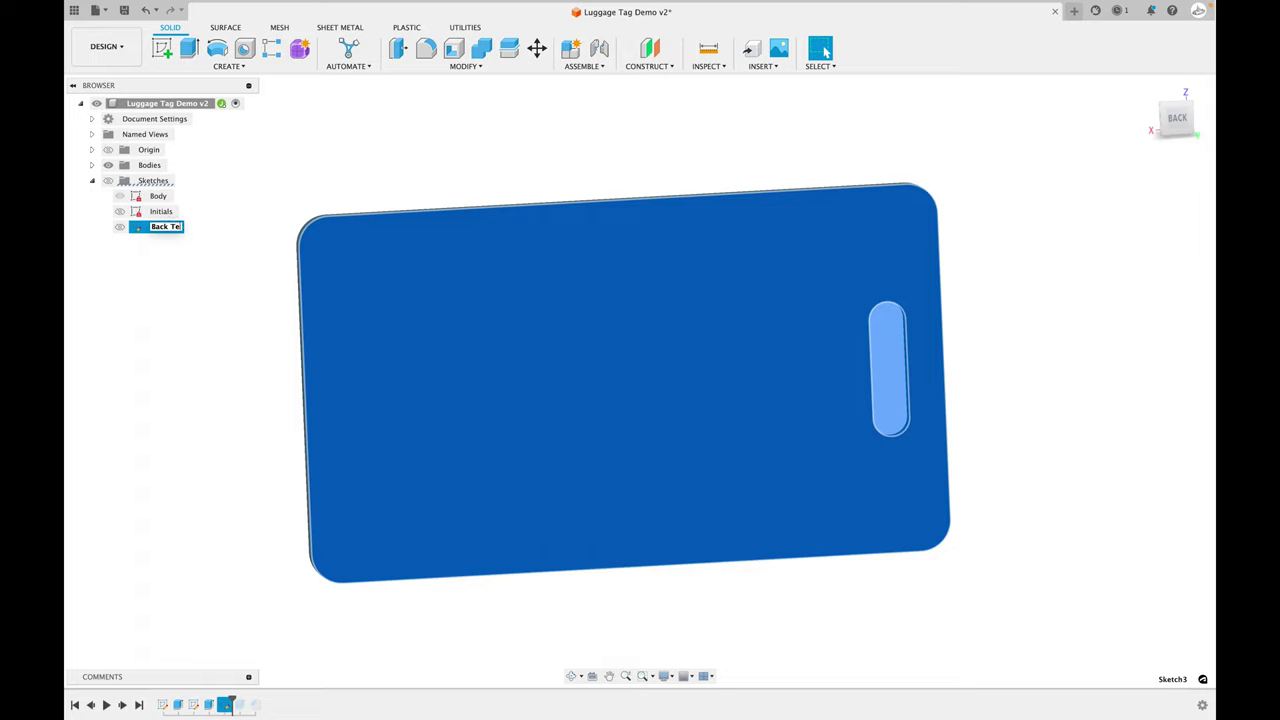
key(Return)
click(195, 261)
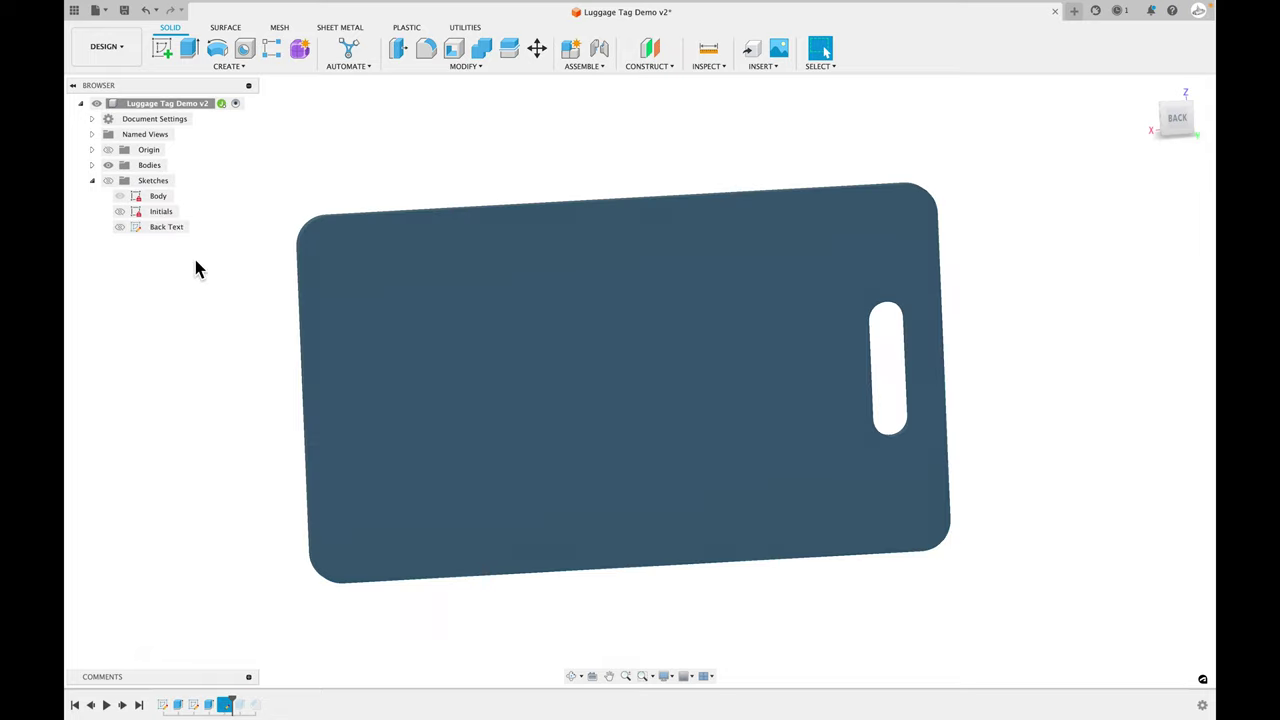
click(180, 229)
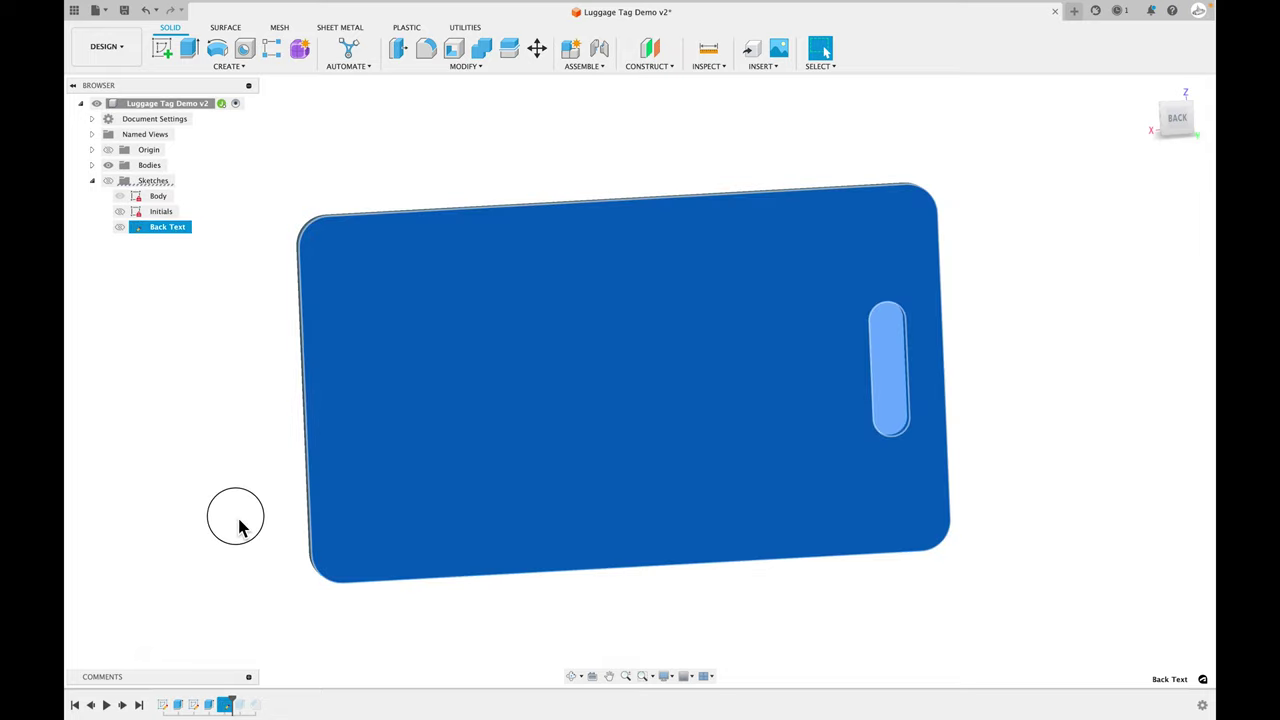
click(240, 526)
click(233, 705)
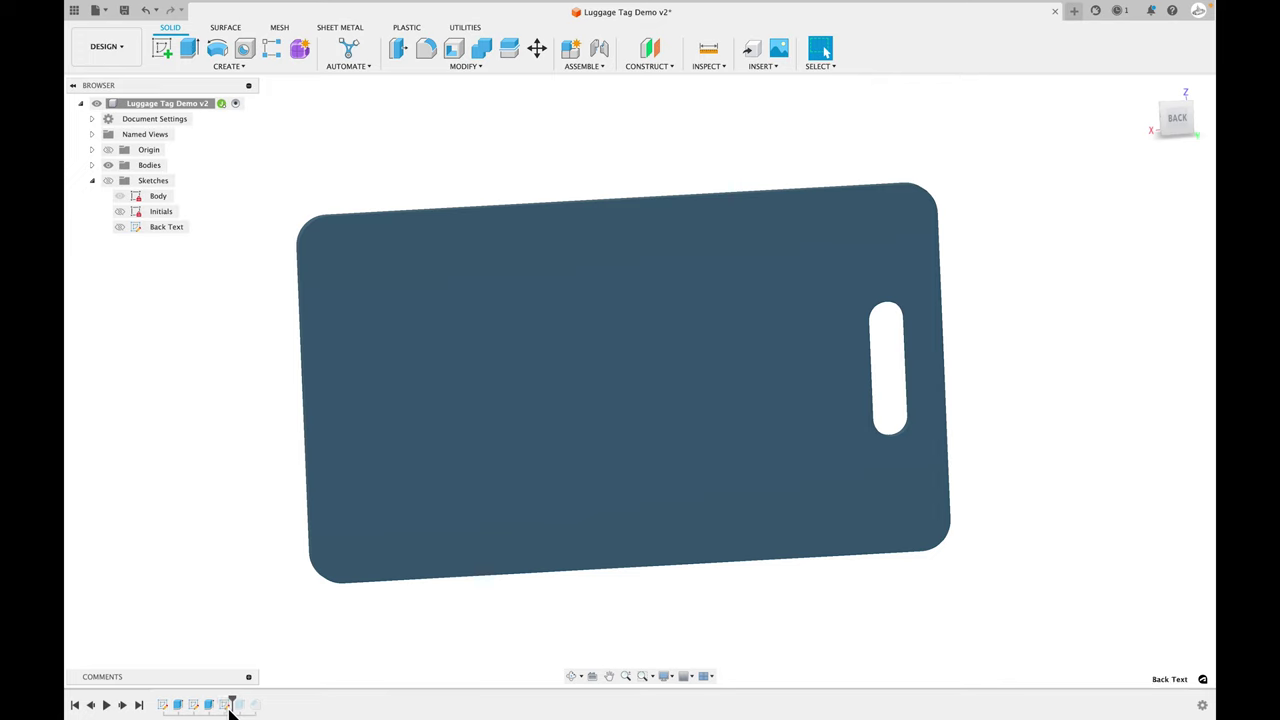
- Edit the Back Text sketch's two-line text to 6 mm height and 13 character spacing
right_click(169, 234)
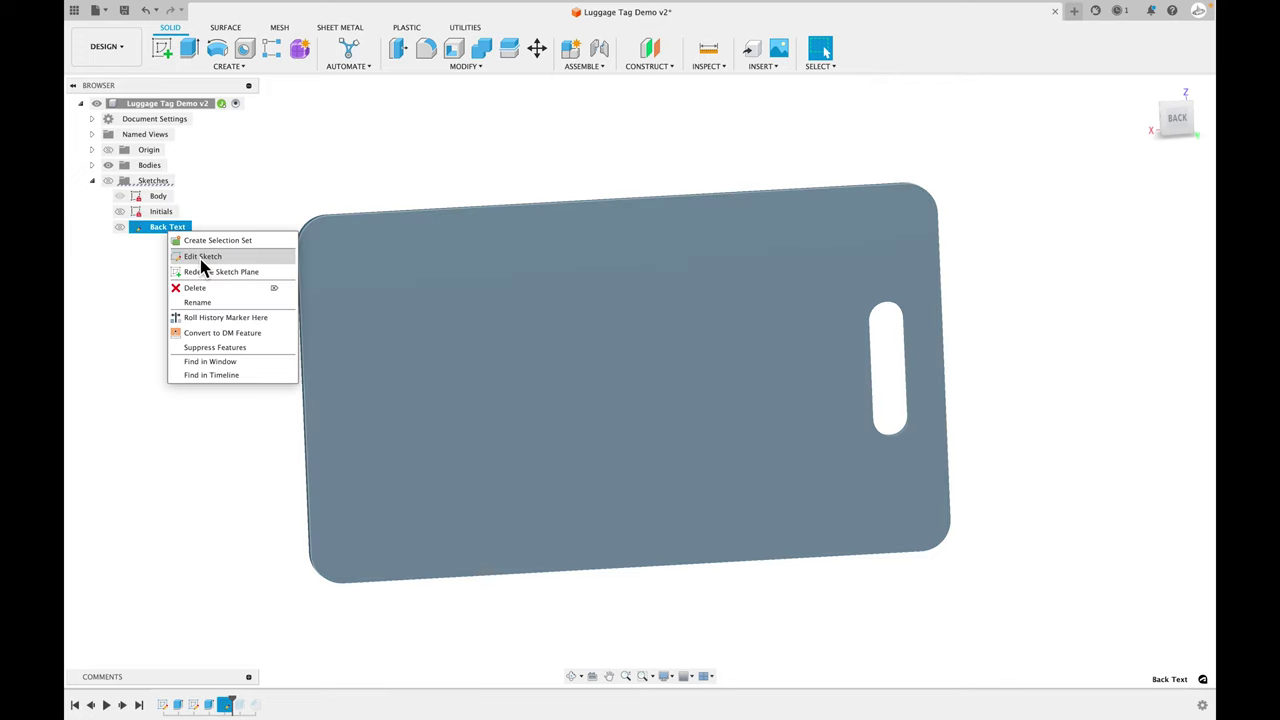
click(201, 258)
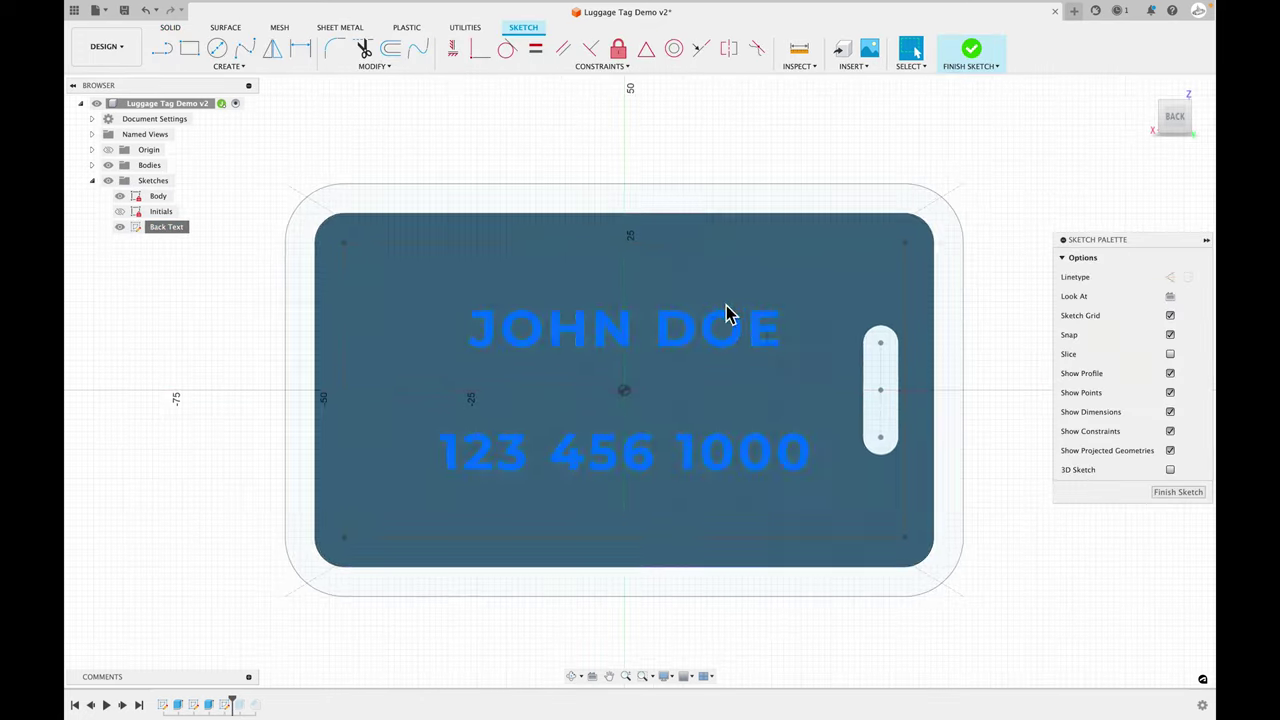
double_click(612, 342)
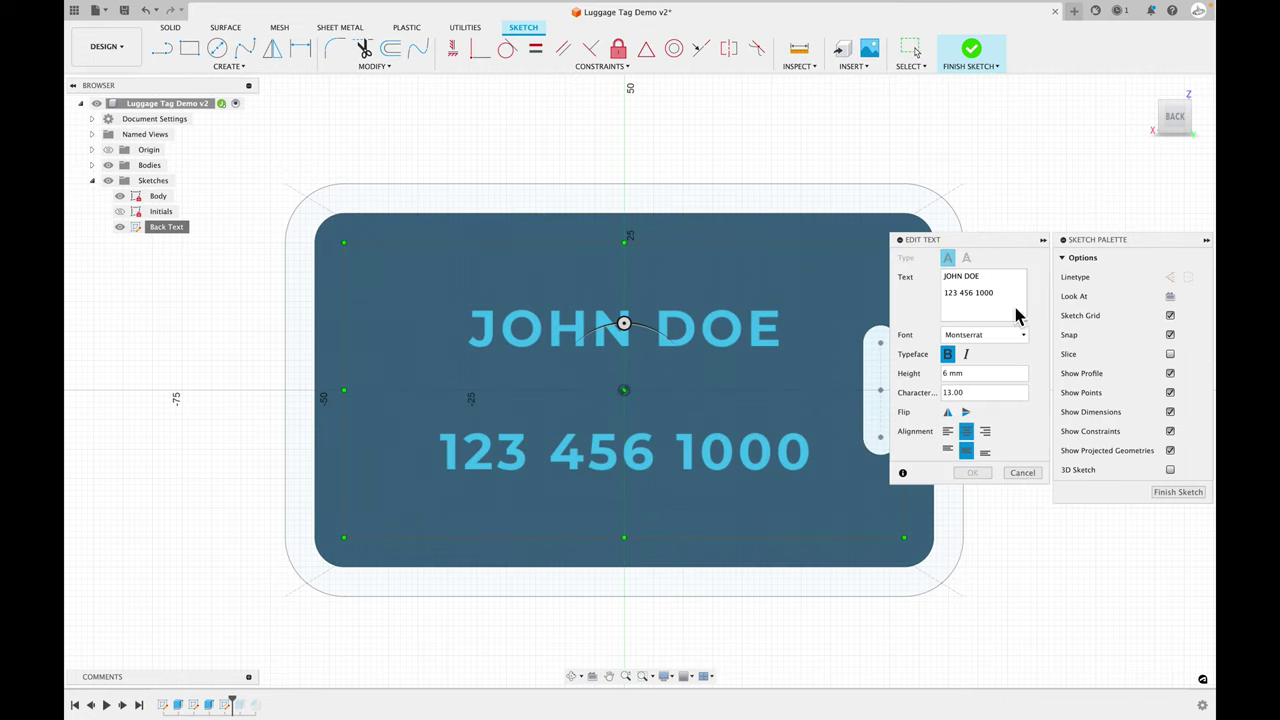
click(946, 287)
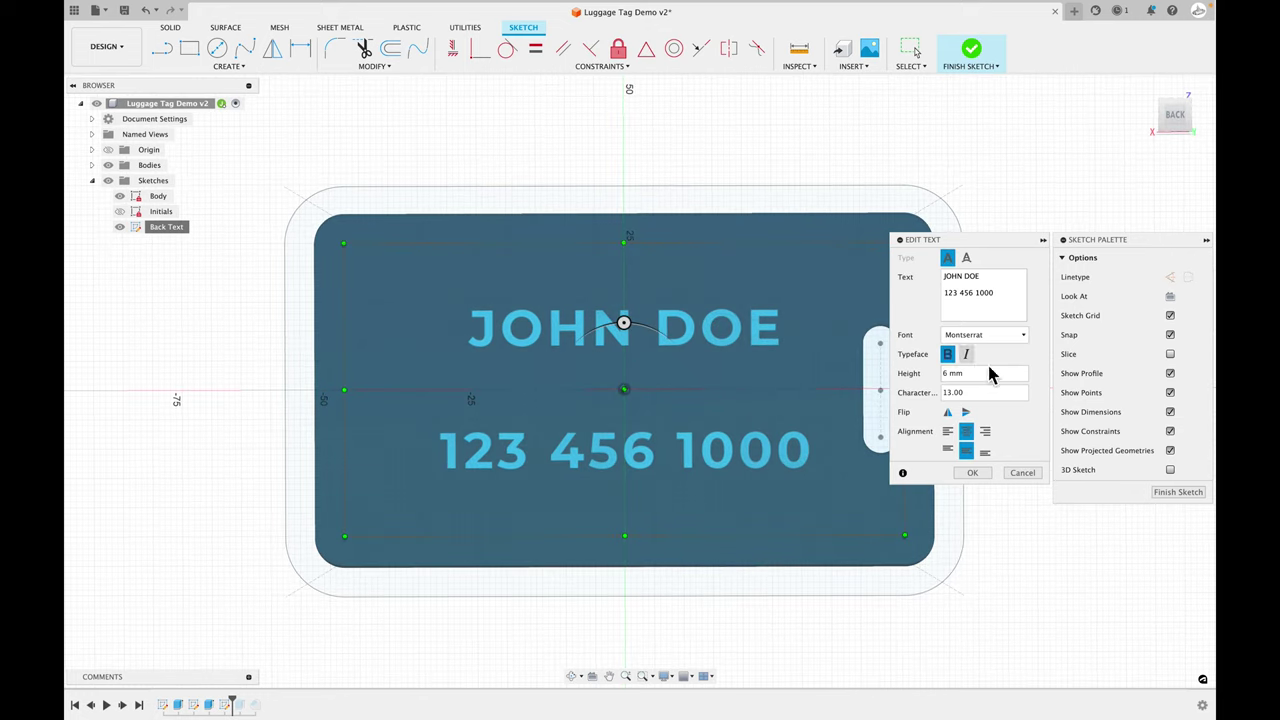
middle_drag(776, 300, 743, 306)
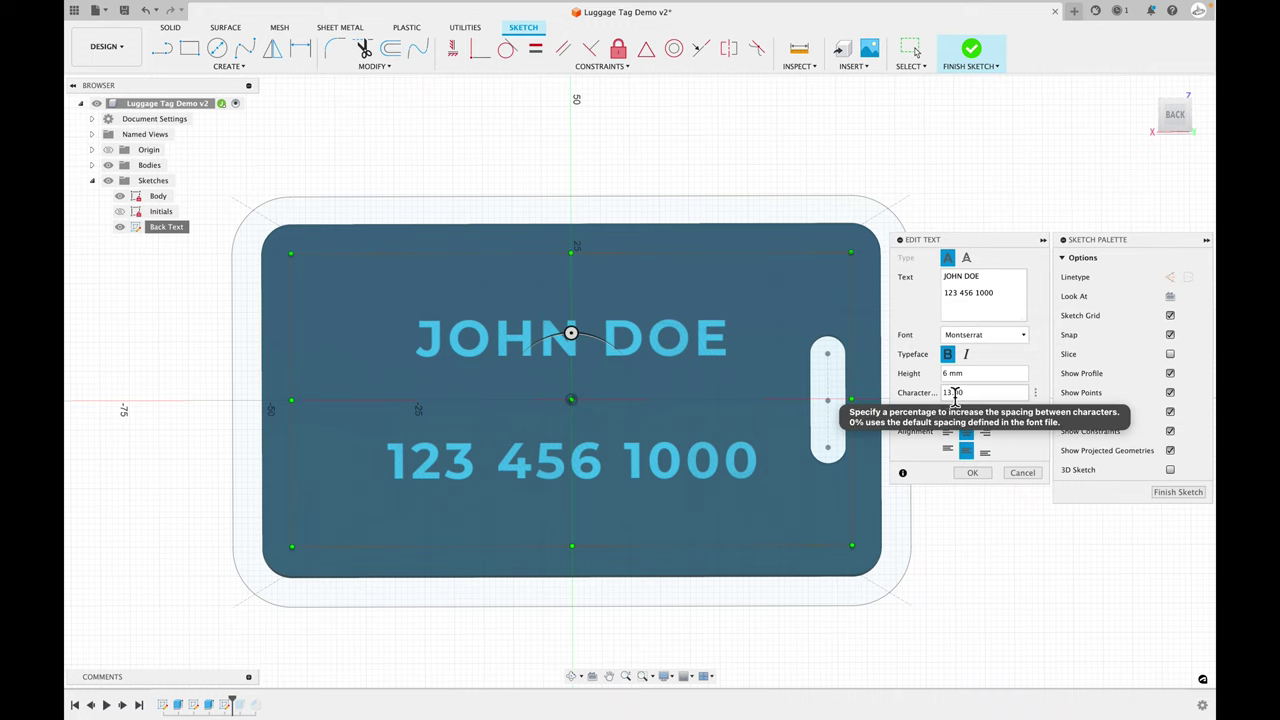
scroll(686, 480, up, 4)
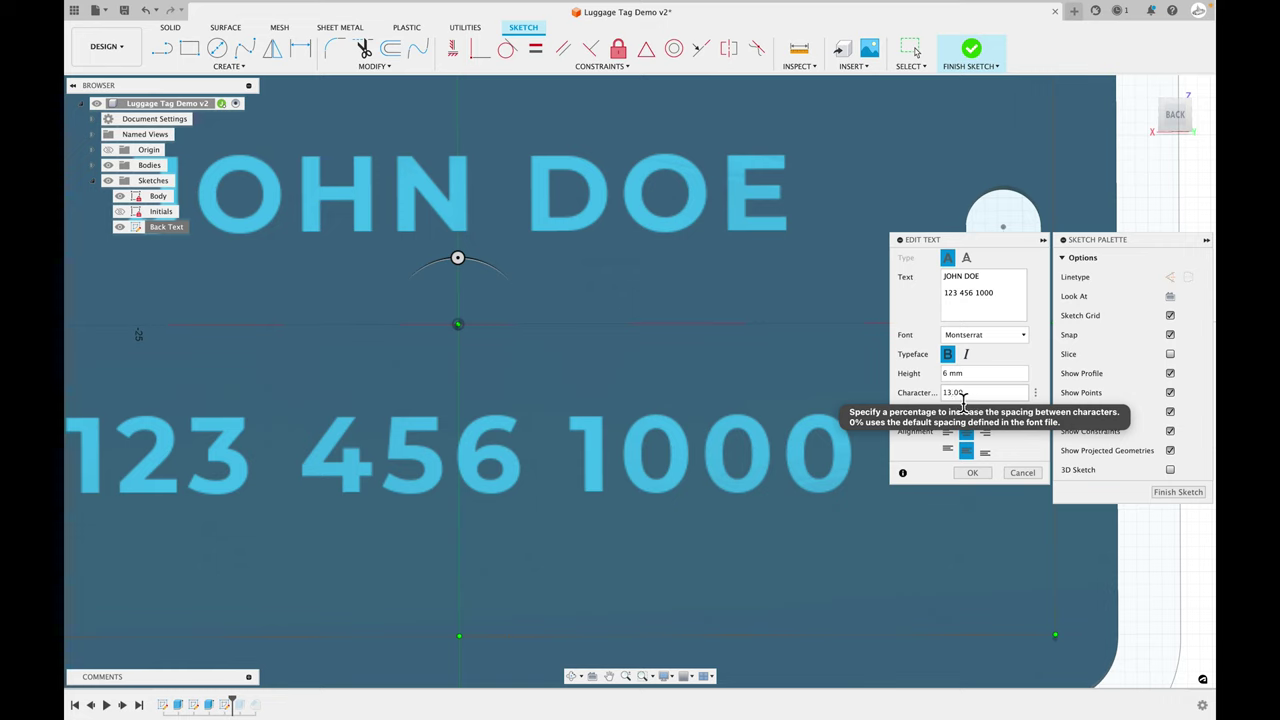
click(972, 472)
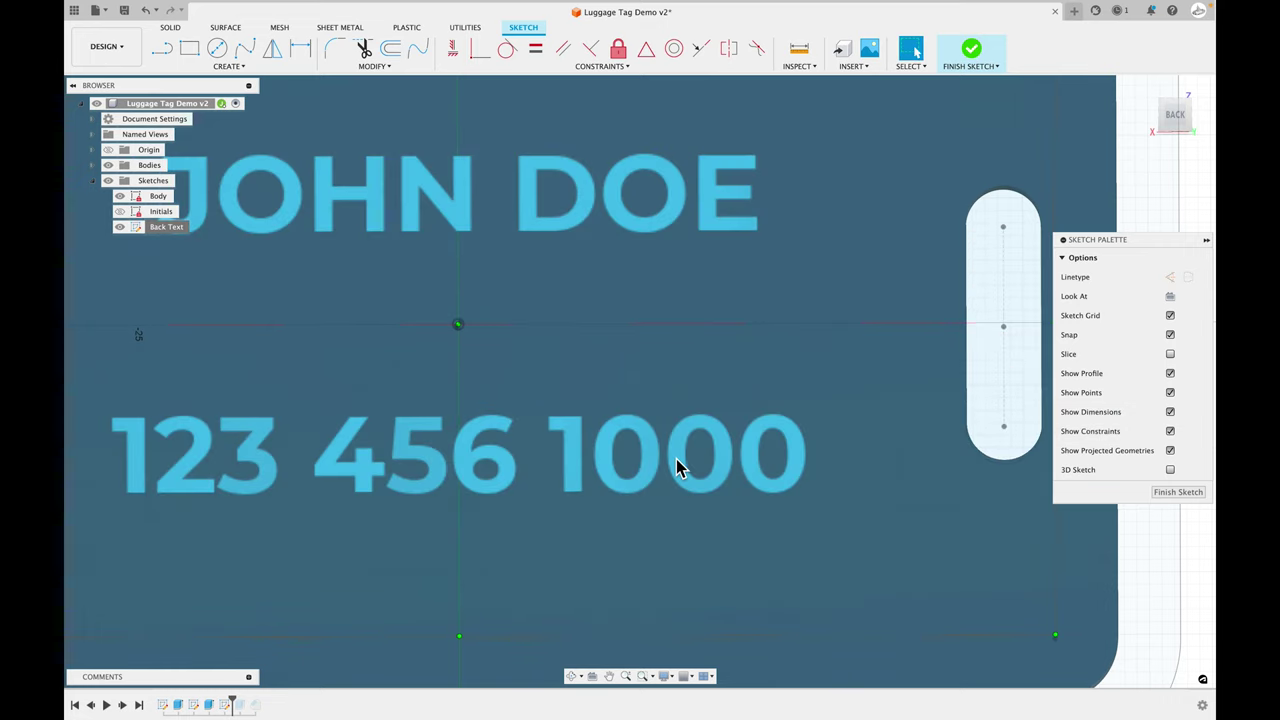
- Reopen the back text to commit its edits, then select the tag outline profile
double_click(676, 459)
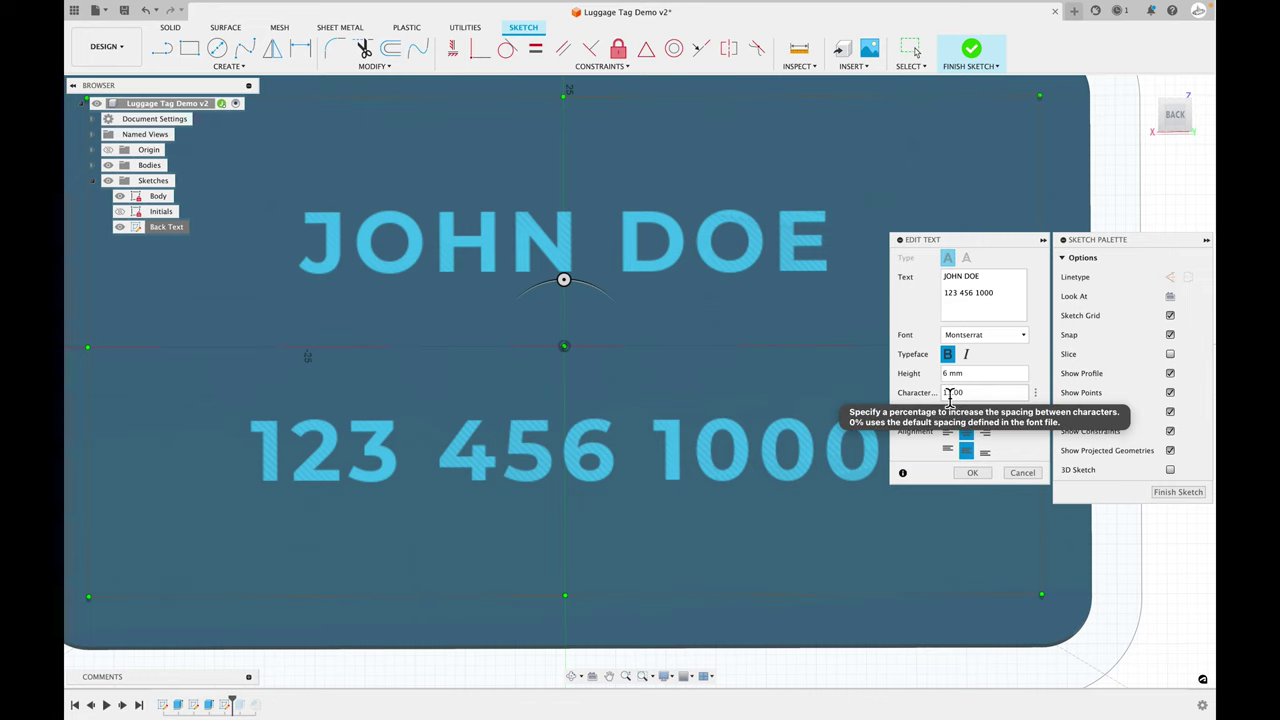
click(985, 474)
scroll(663, 408, down, 3)
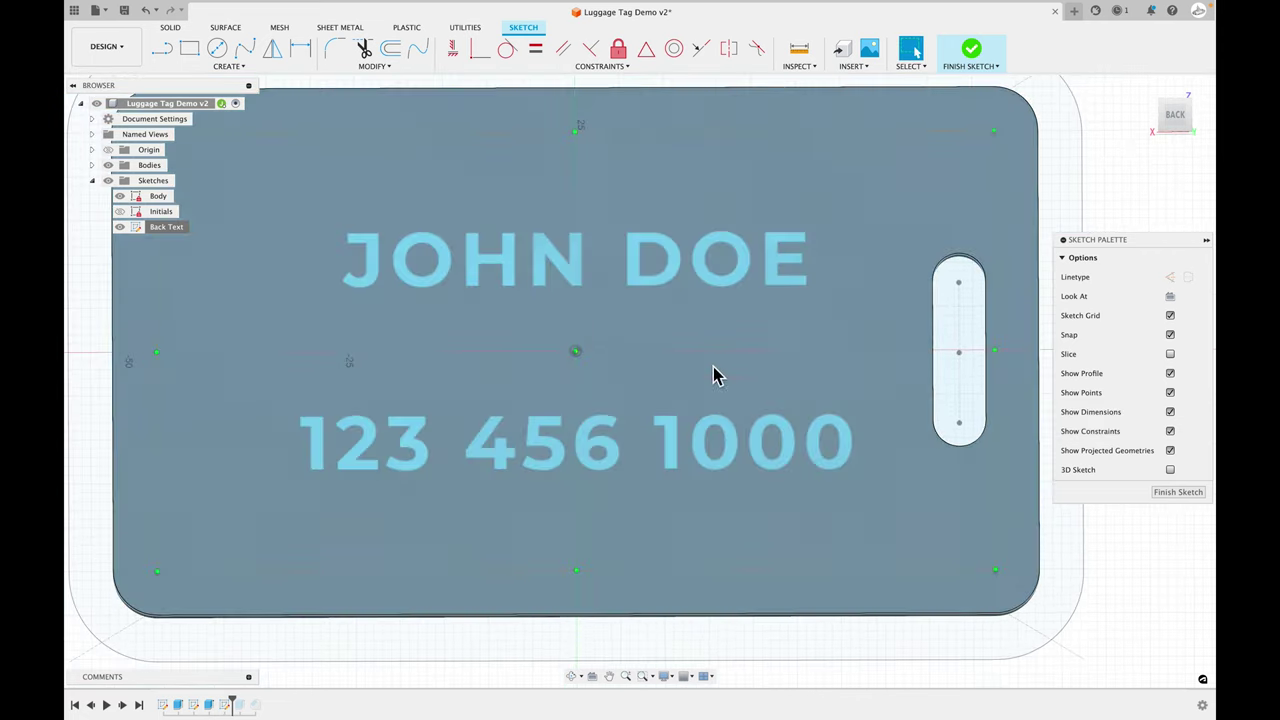
click(607, 316)
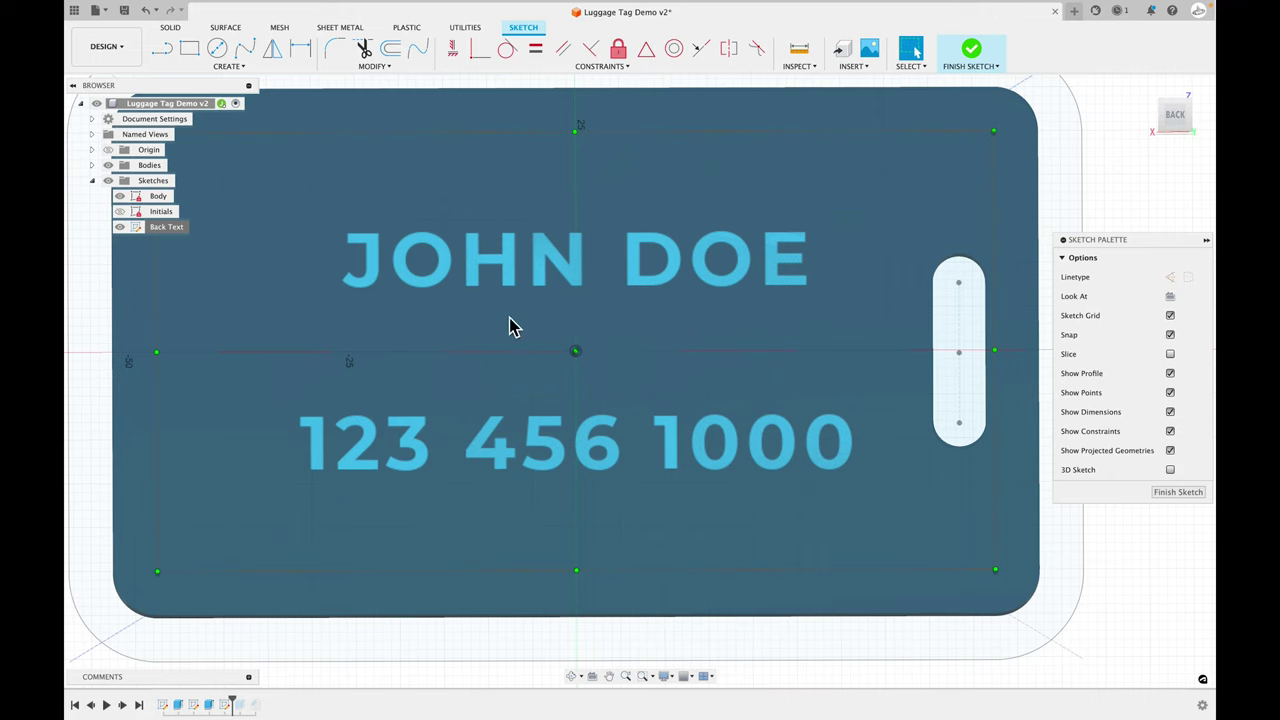
click(510, 327)
click(675, 270)
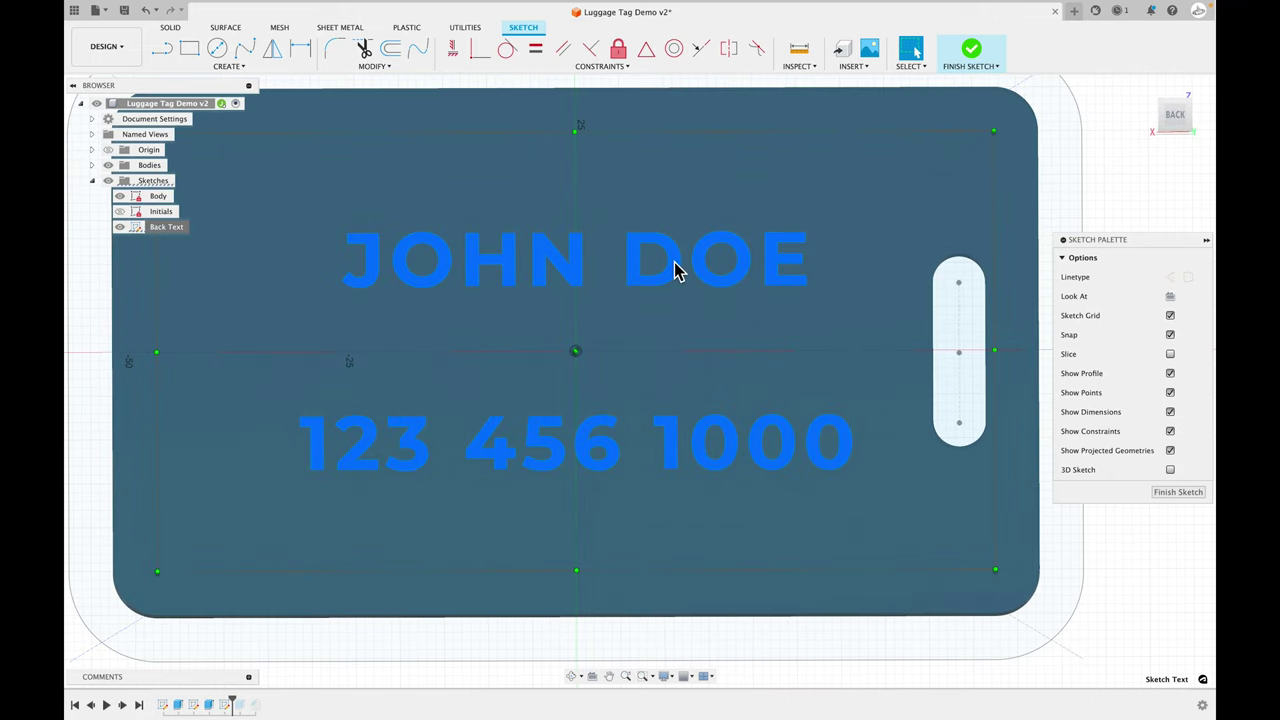
double_click(675, 270)
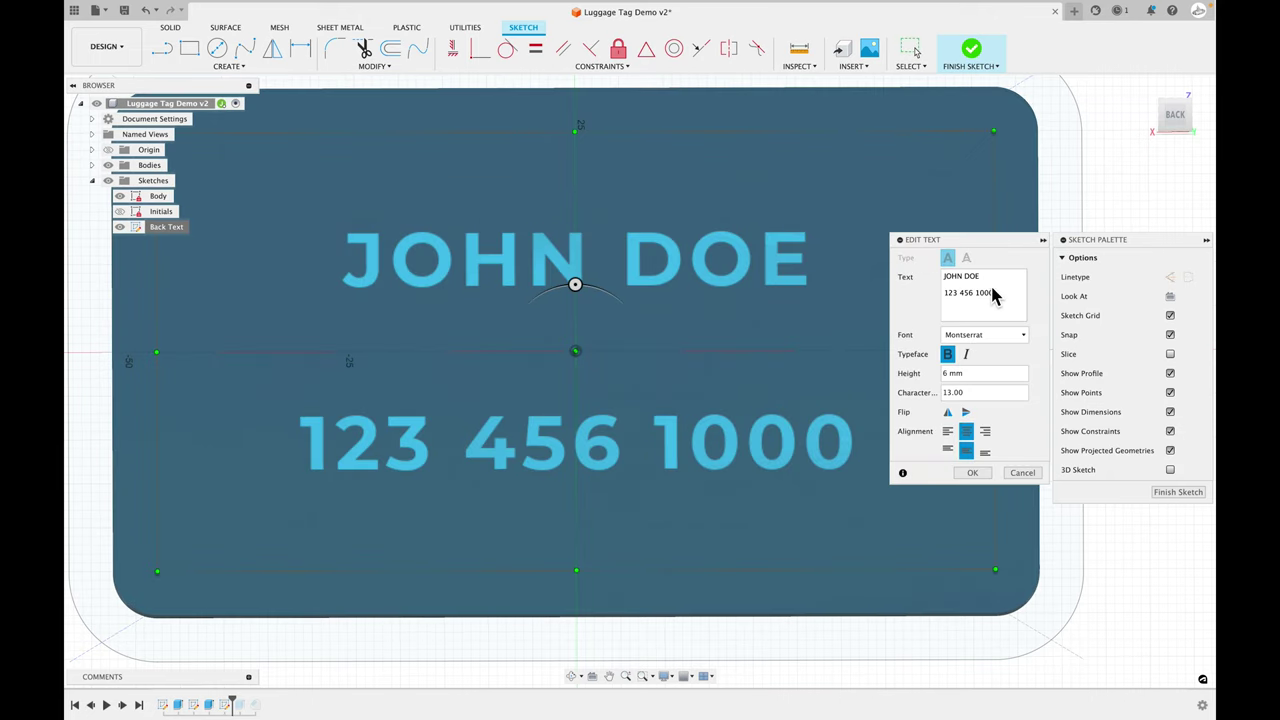
text(j)
key(BackSpace)
text(3)
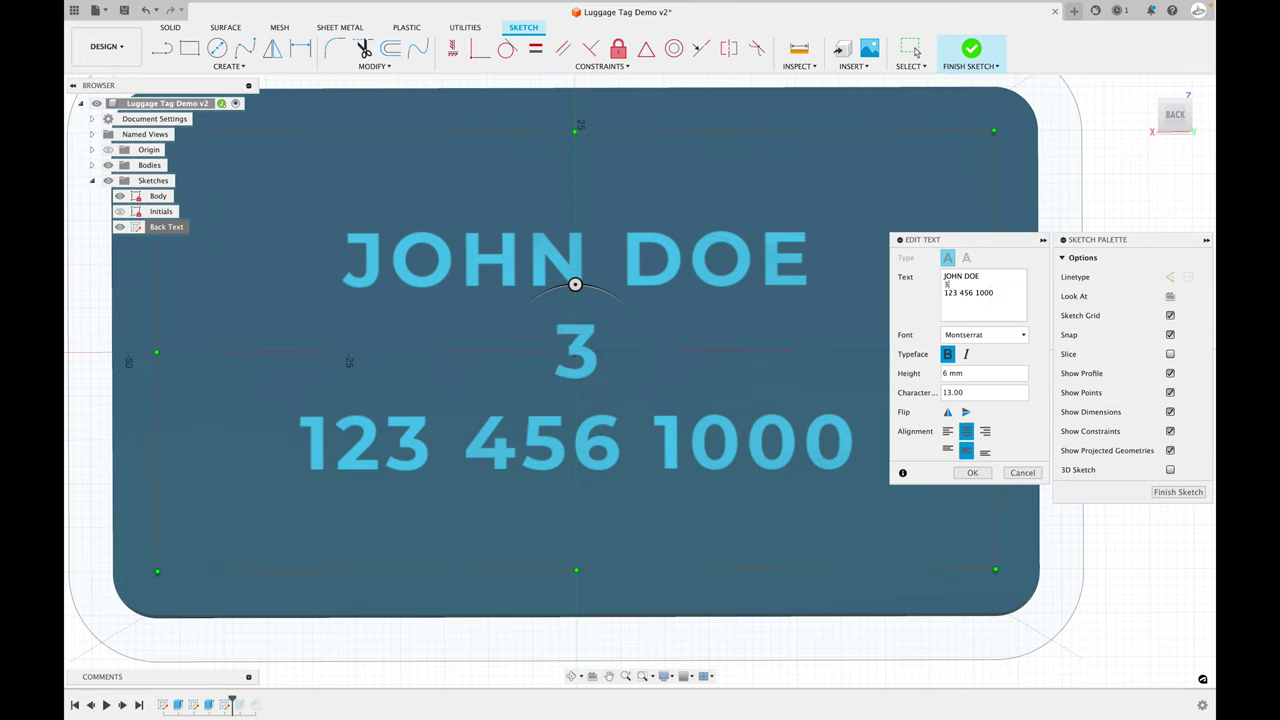
key(BackSpace)
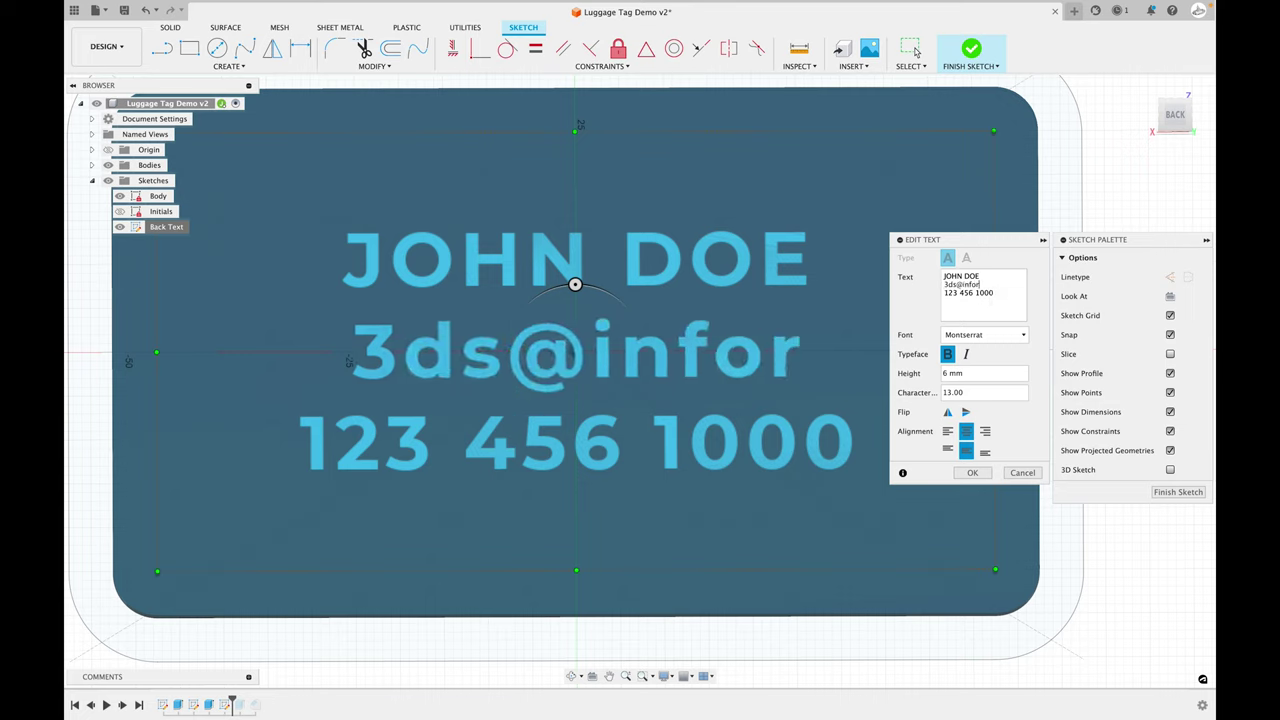
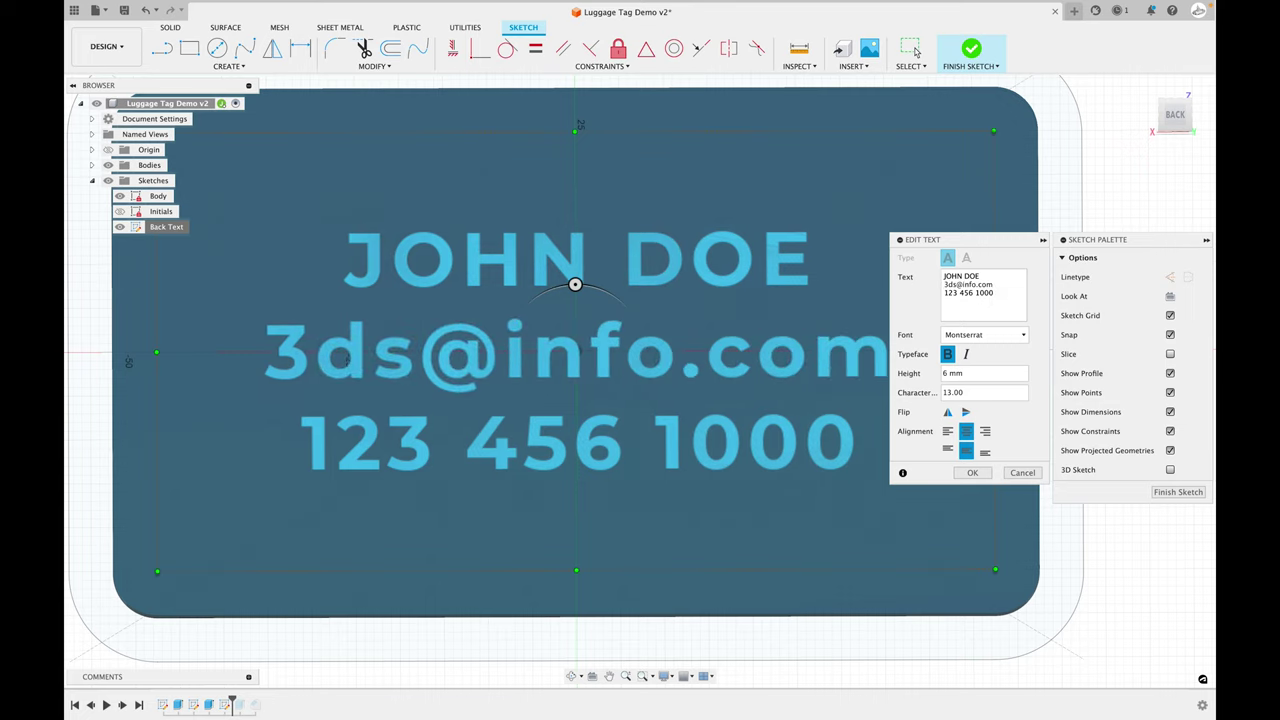
scroll(812, 325, down, 2)
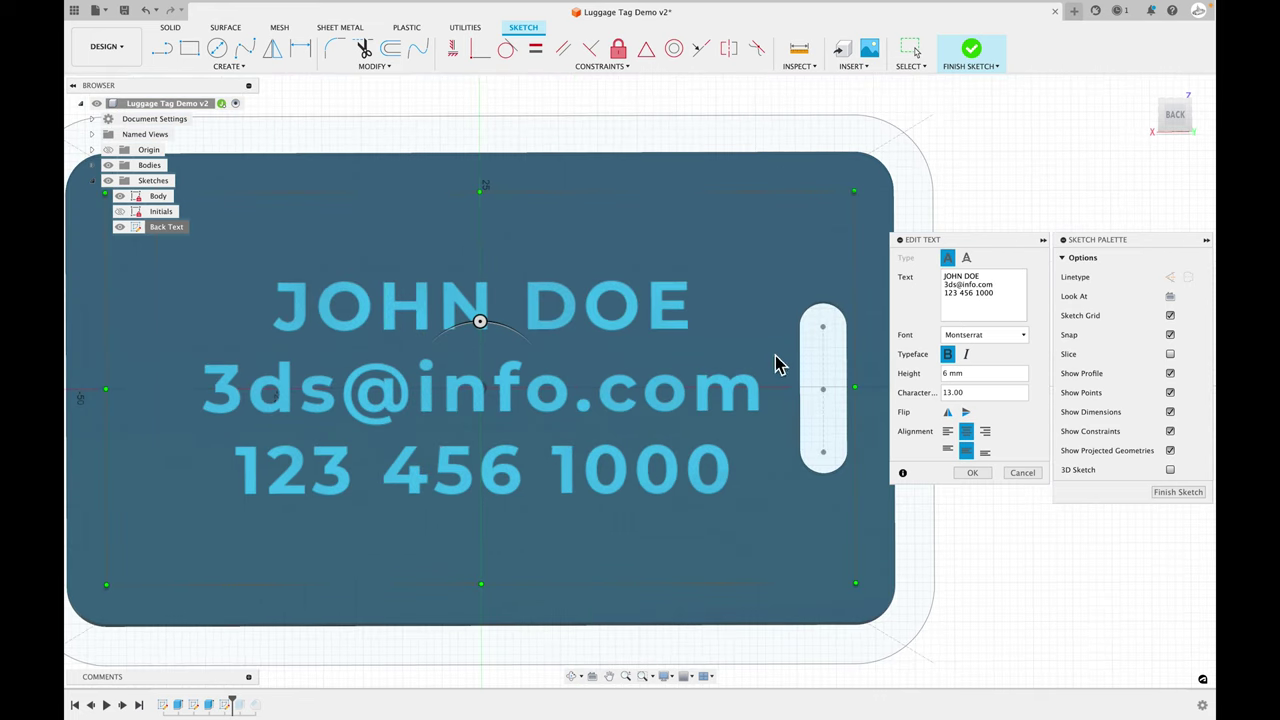
drag(996, 285, 920, 286)
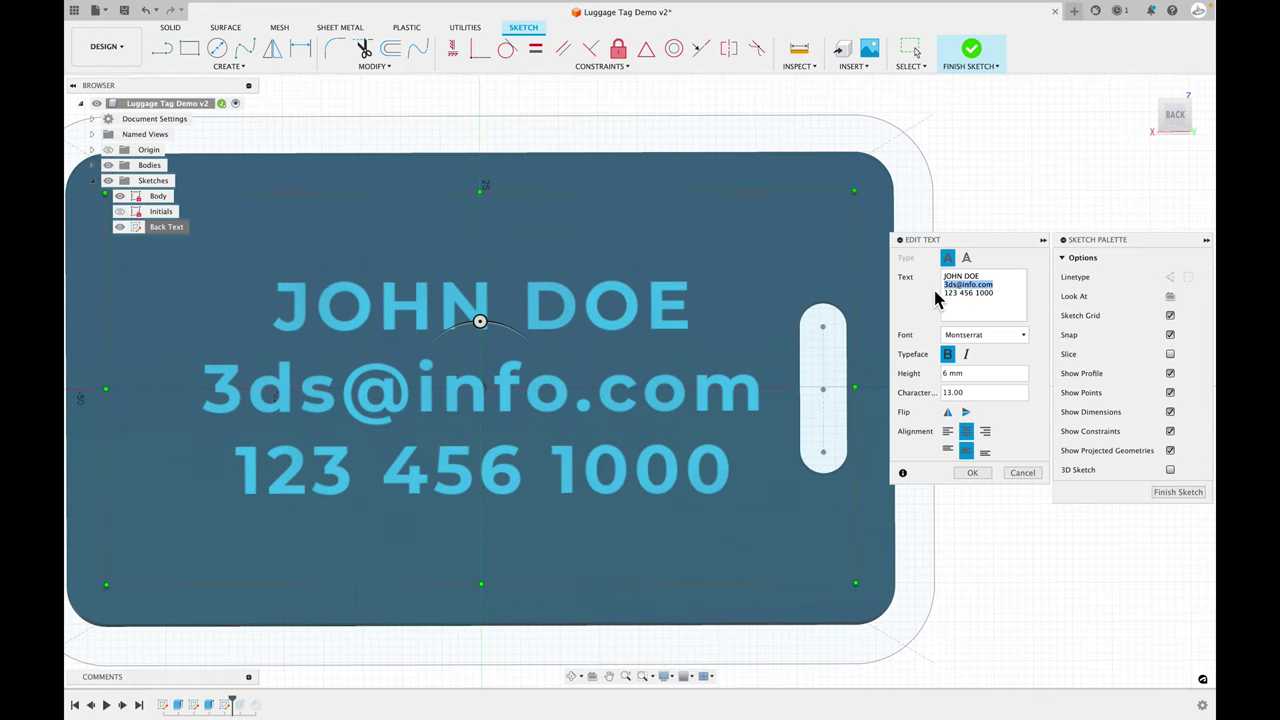
key(BackSpace)
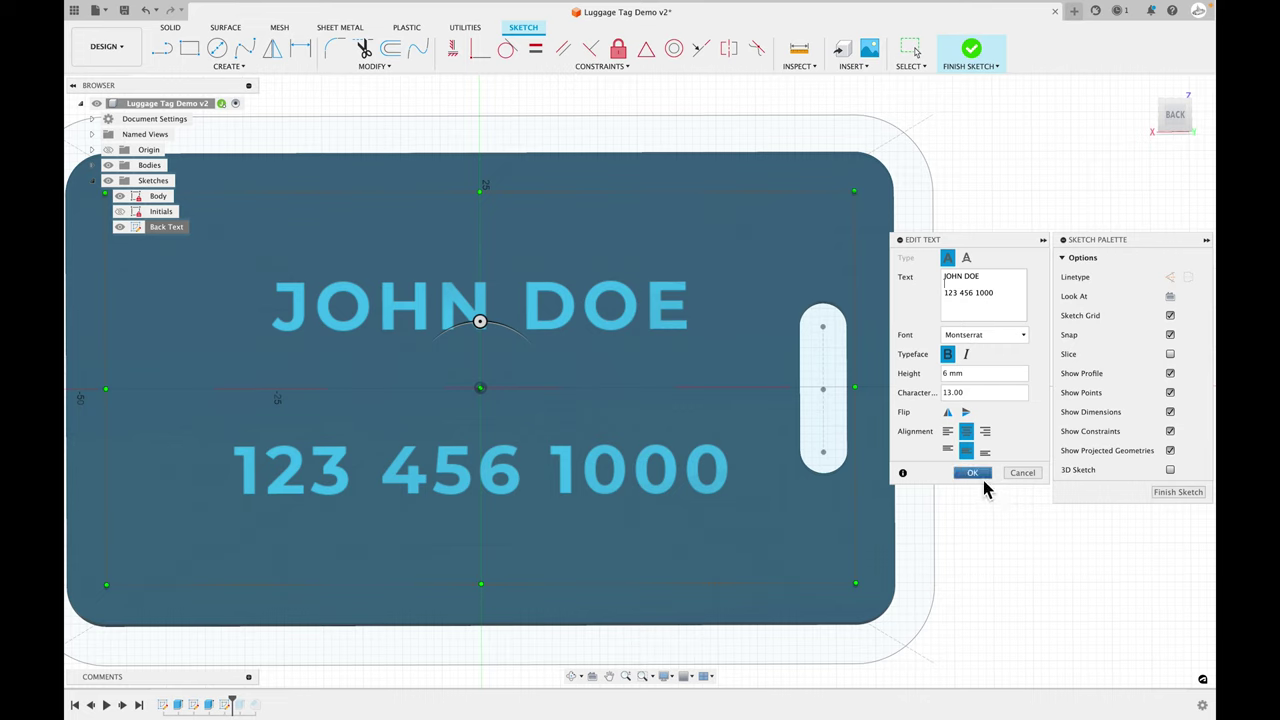
click(974, 473)
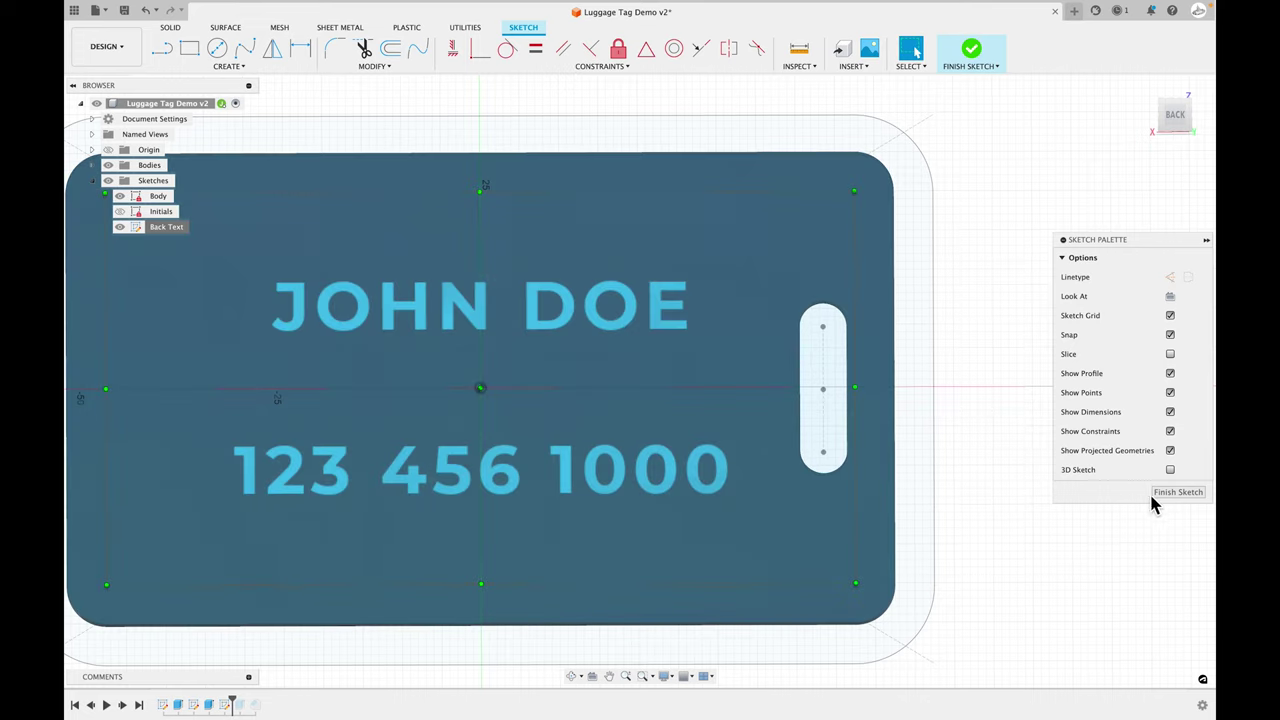
- Finish the Back Text sketch and roll history past Extrude3 to view the raised lines
click(1156, 495)
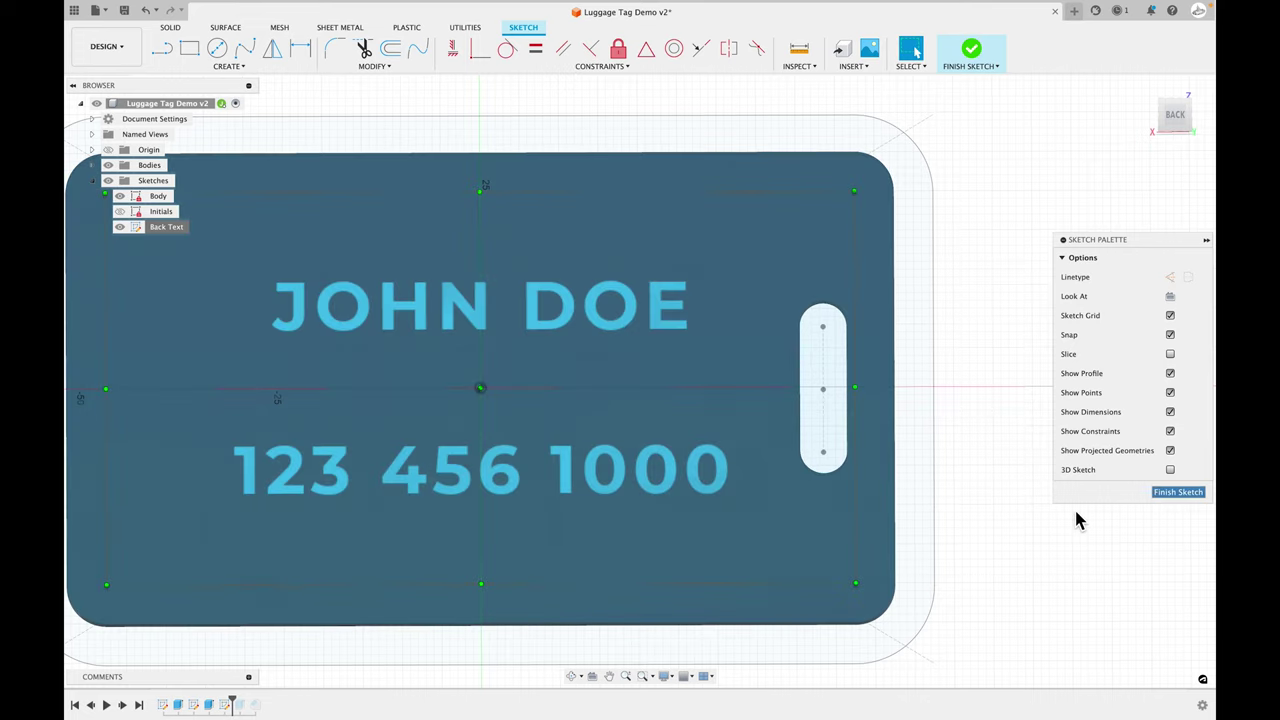
drag(239, 705, 301, 694)
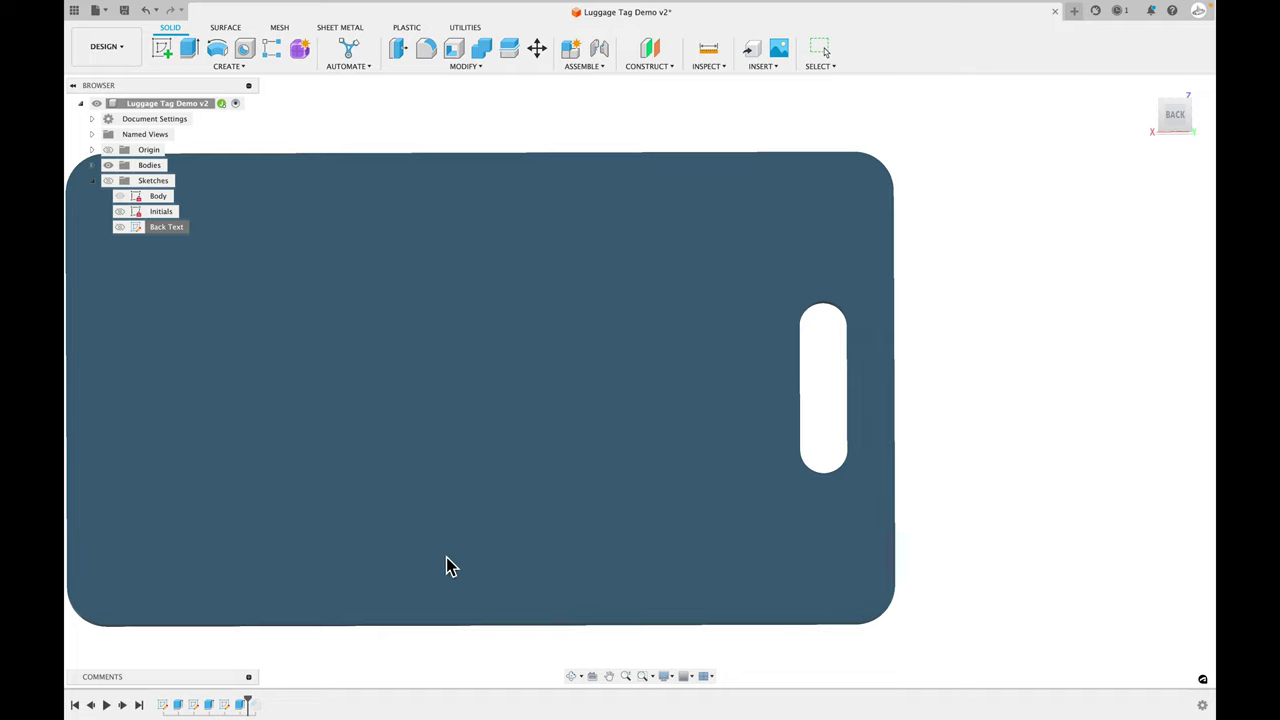
shift+middle_drag(446, 566, 335, 615)
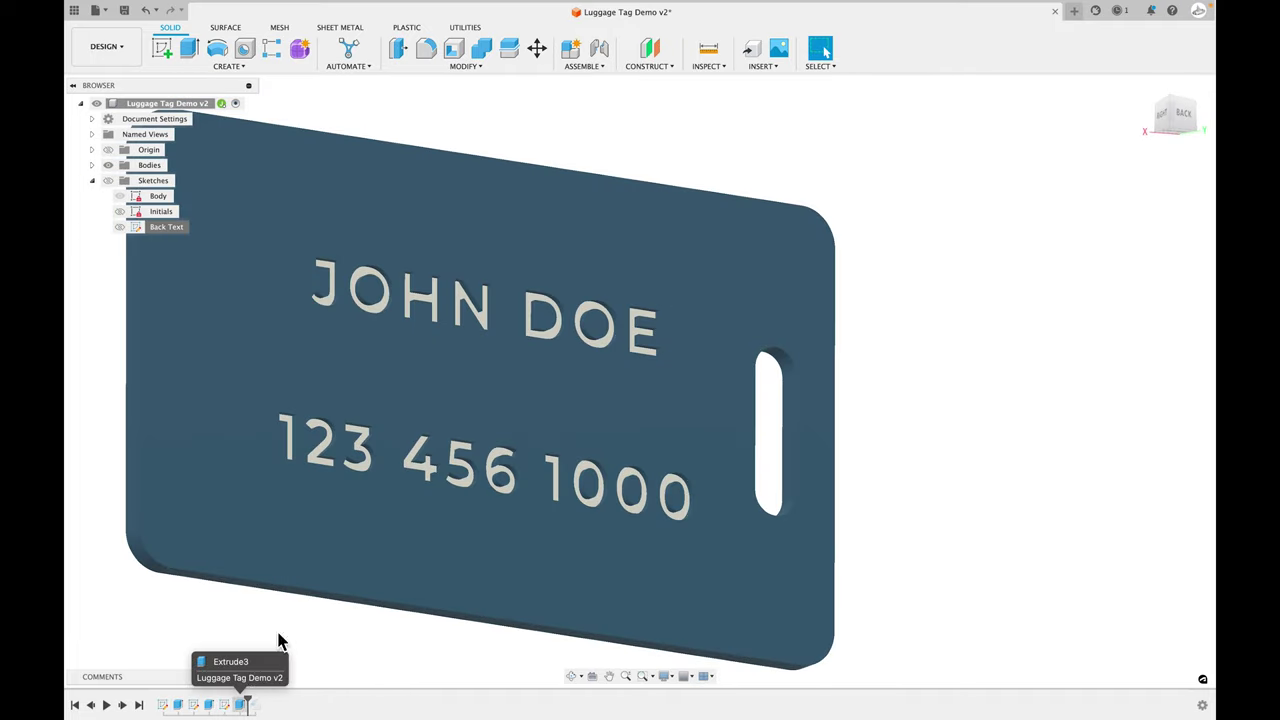
key(a)
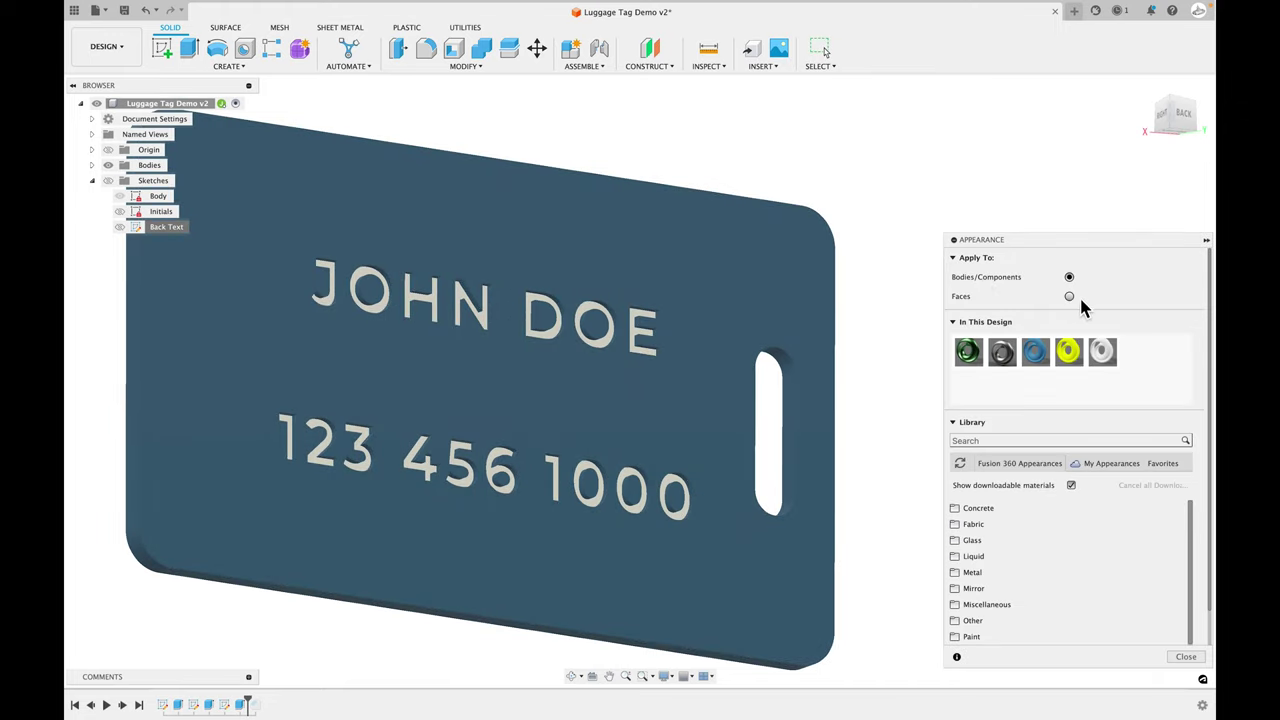
drag(1068, 350, 640, 337)
scroll(642, 345, up, 6)
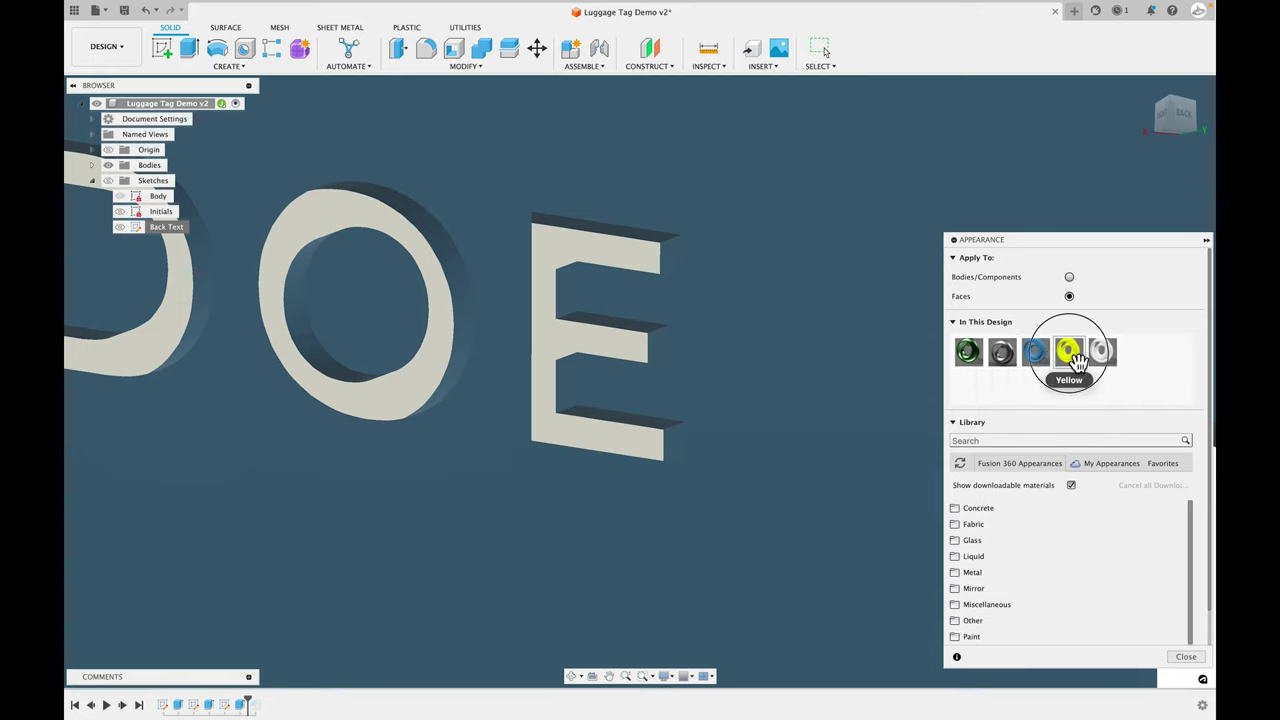
drag(1068, 350, 651, 331)
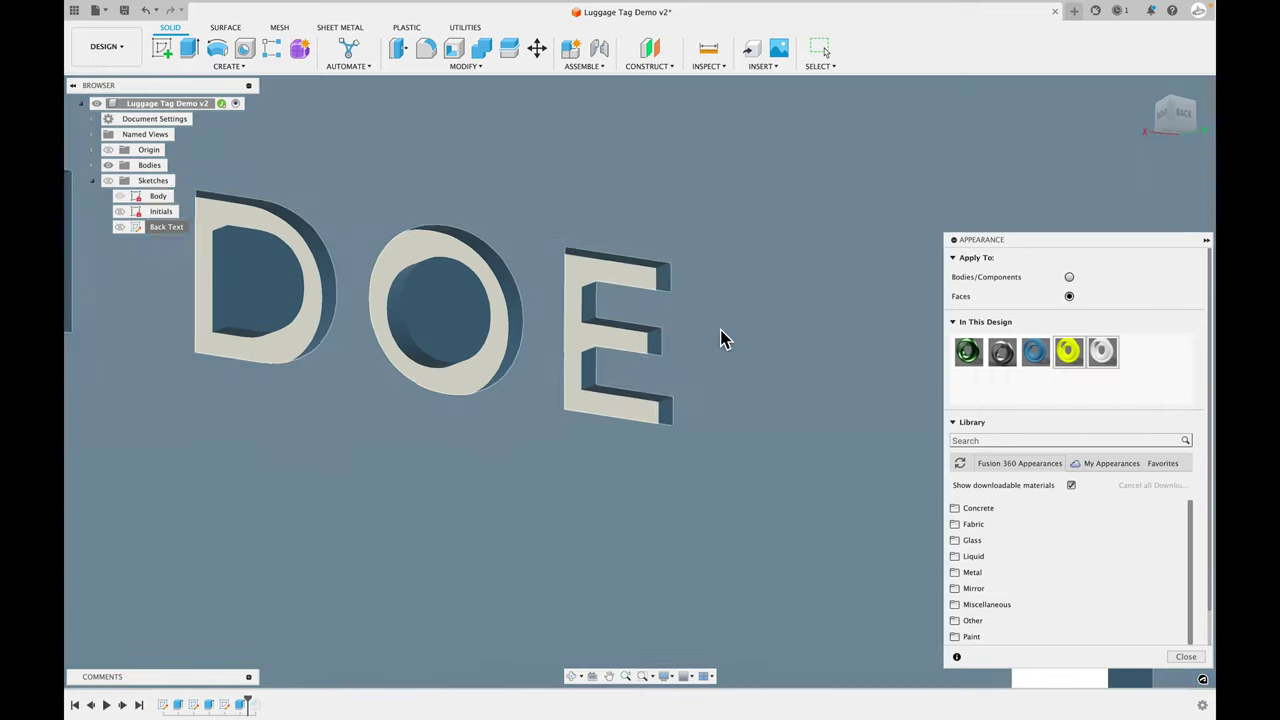
scroll(720, 337, up, 5)
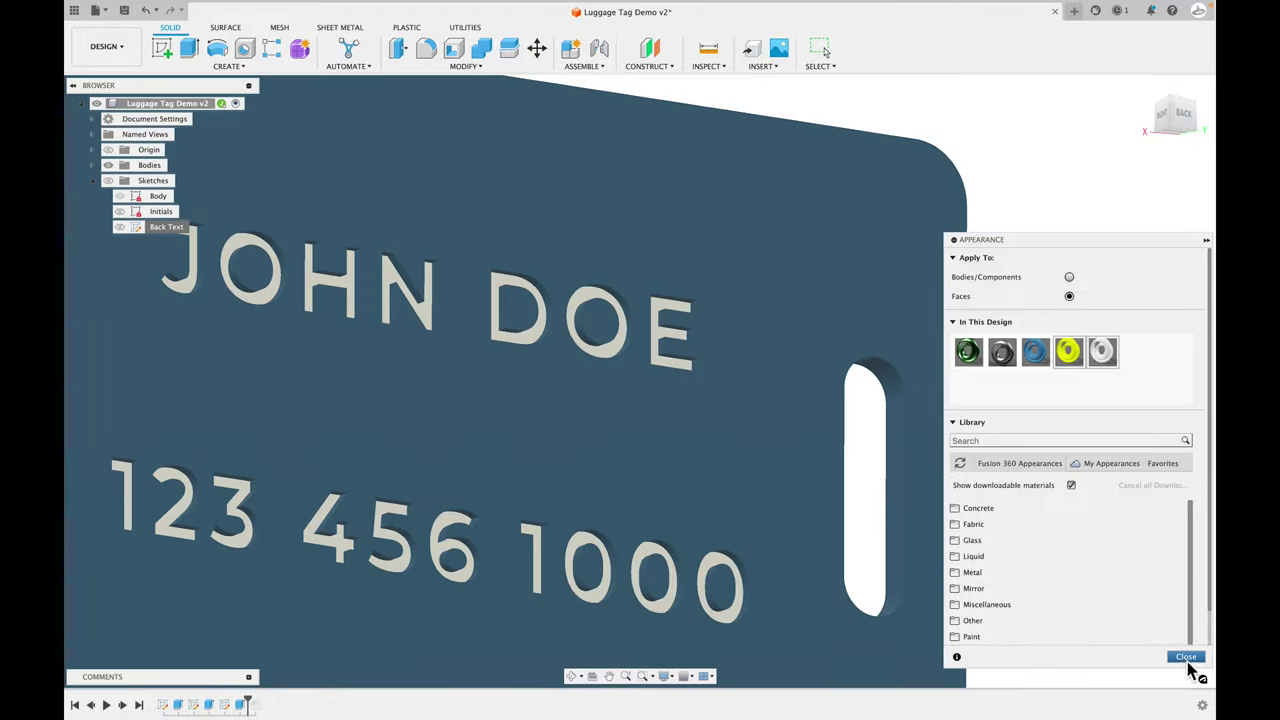
click(1186, 656)
scroll(962, 375, down, 5)
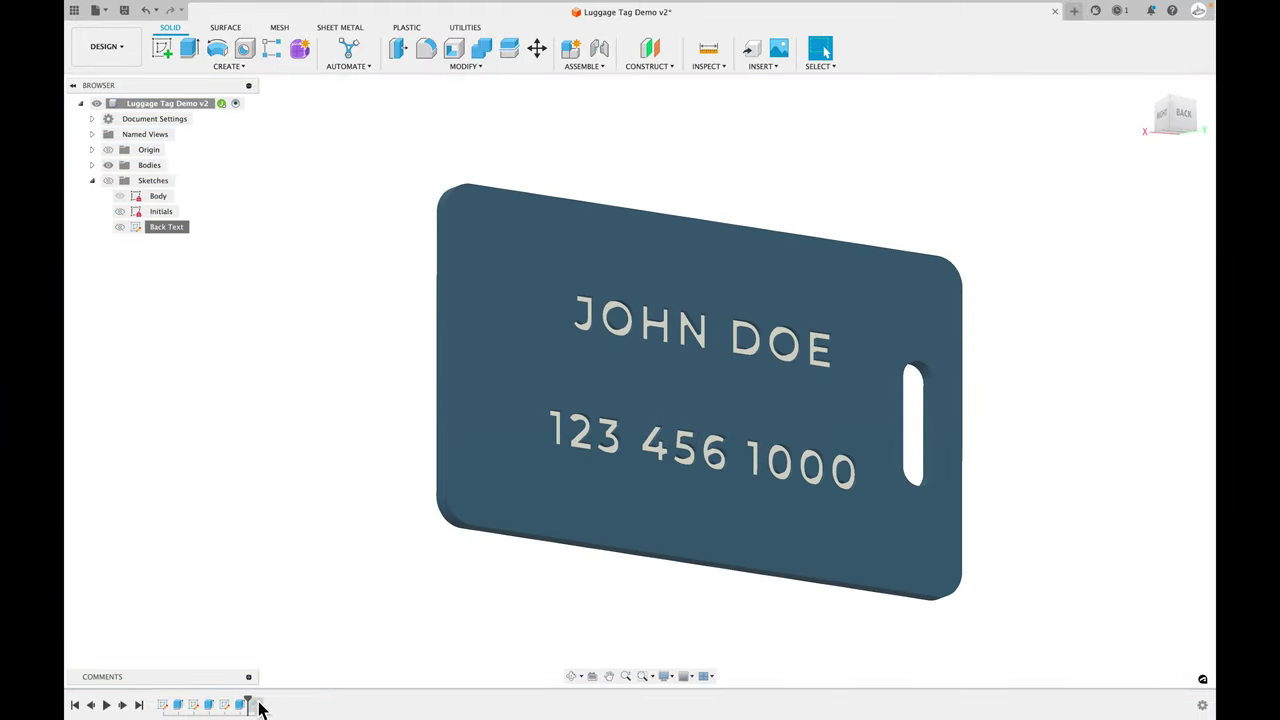
- Restore all timeline features and inspect the 3DS and text faces, ending on the BACK view
click(253, 705)
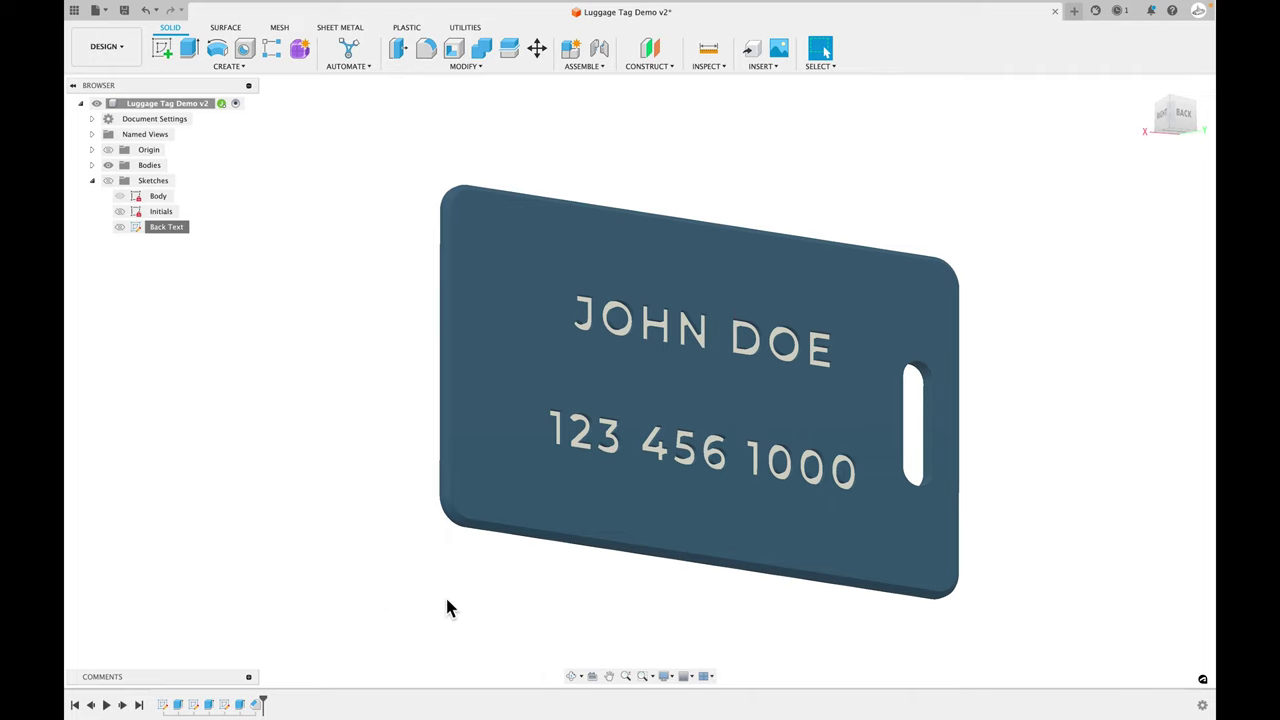
mouse_move(445, 595)
shift+middle_down()
mouse_move(449, 509)
mouse_move(444, 612)
shift+middle_up()
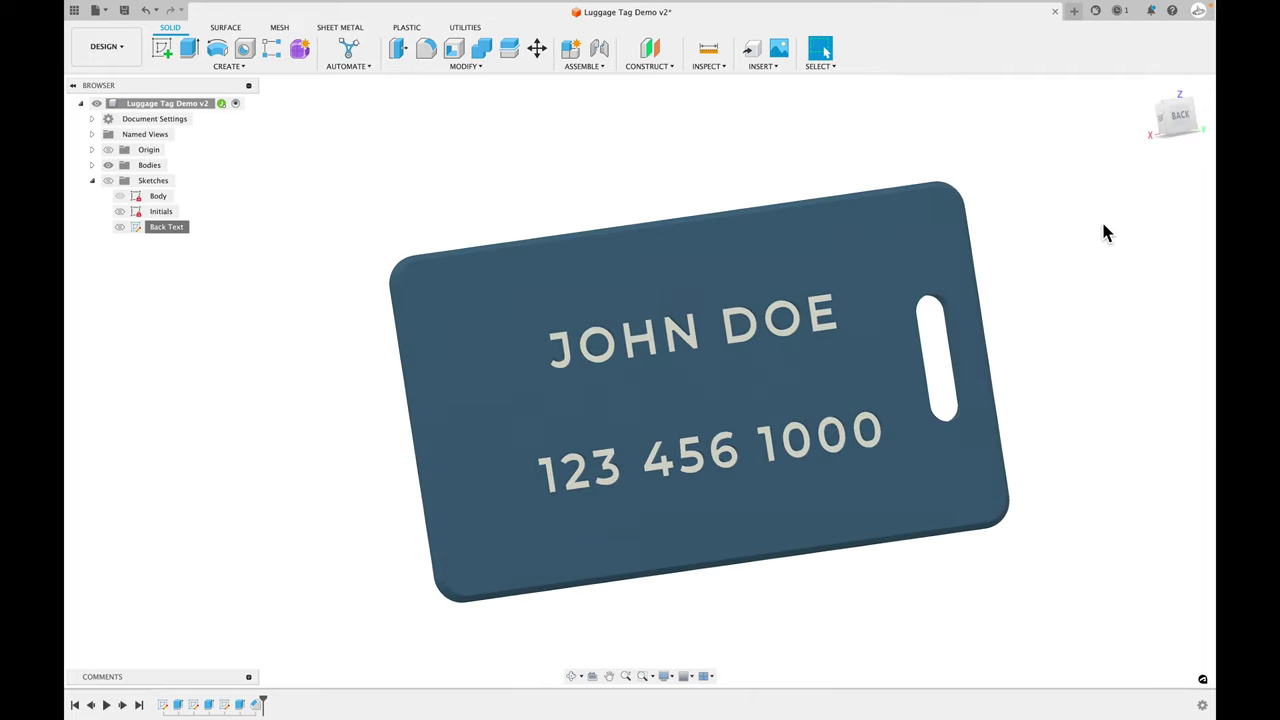
click(1192, 117)
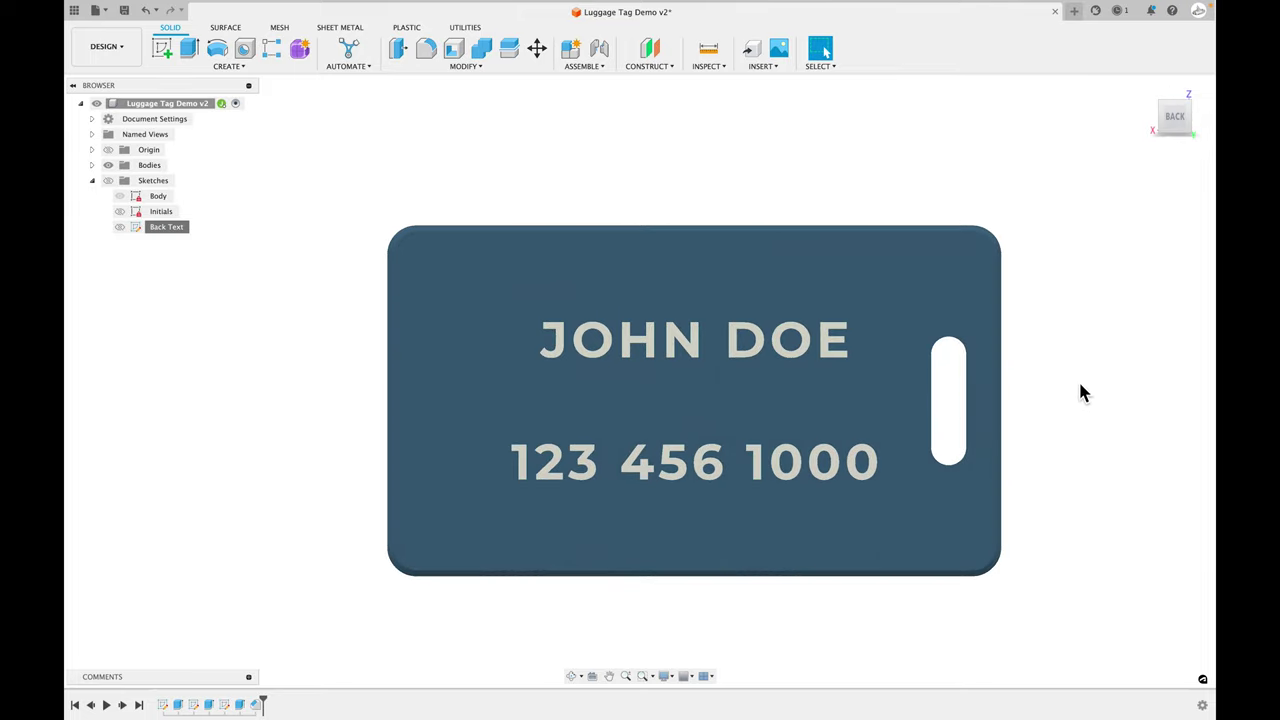
shift+middle_drag(1052, 528, 1013, 544)
scroll(1015, 509, up, 5)
scroll(817, 563, down, 3)
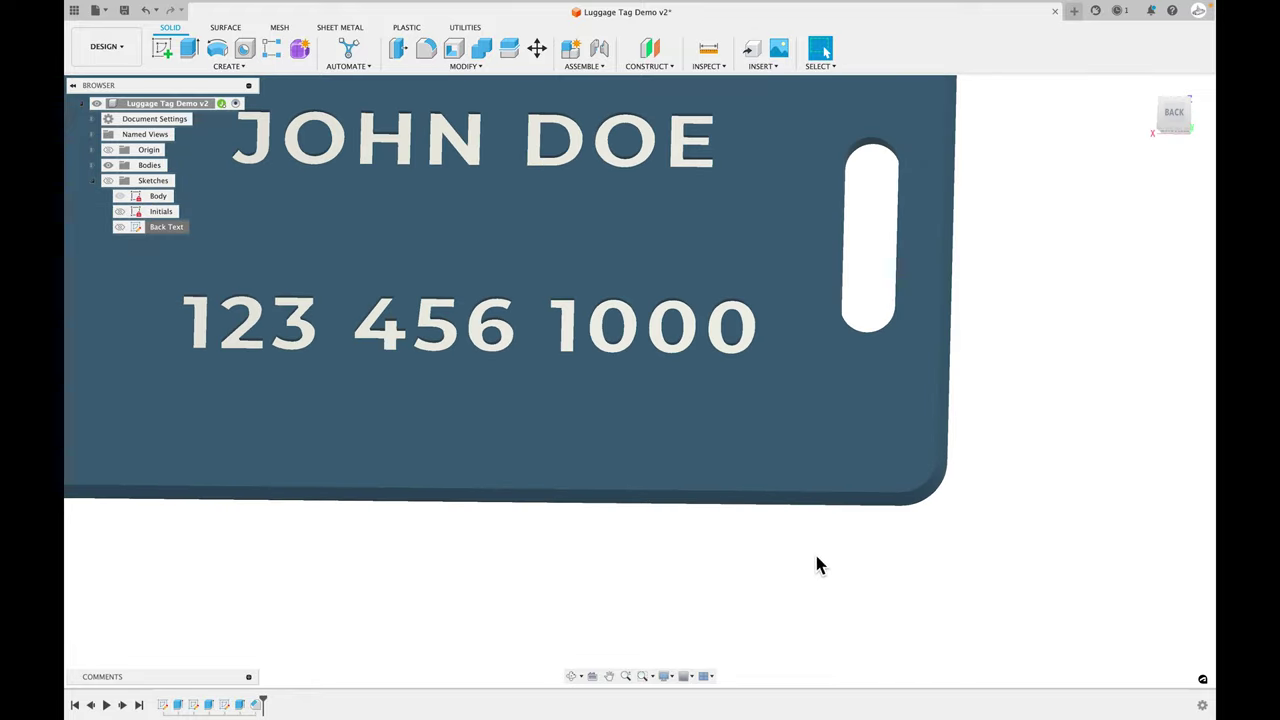
shift+middle_drag(817, 563, 1113, 369)
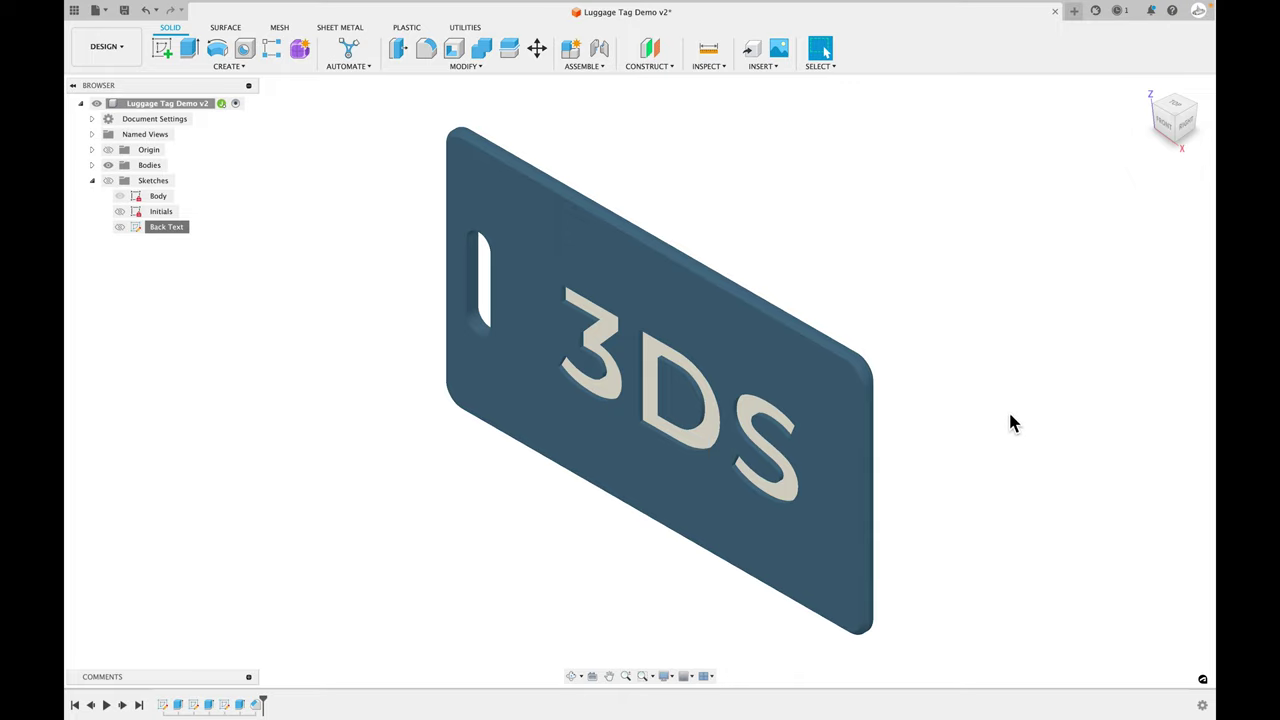
shift+middle_drag(1010, 416, 887, 398)
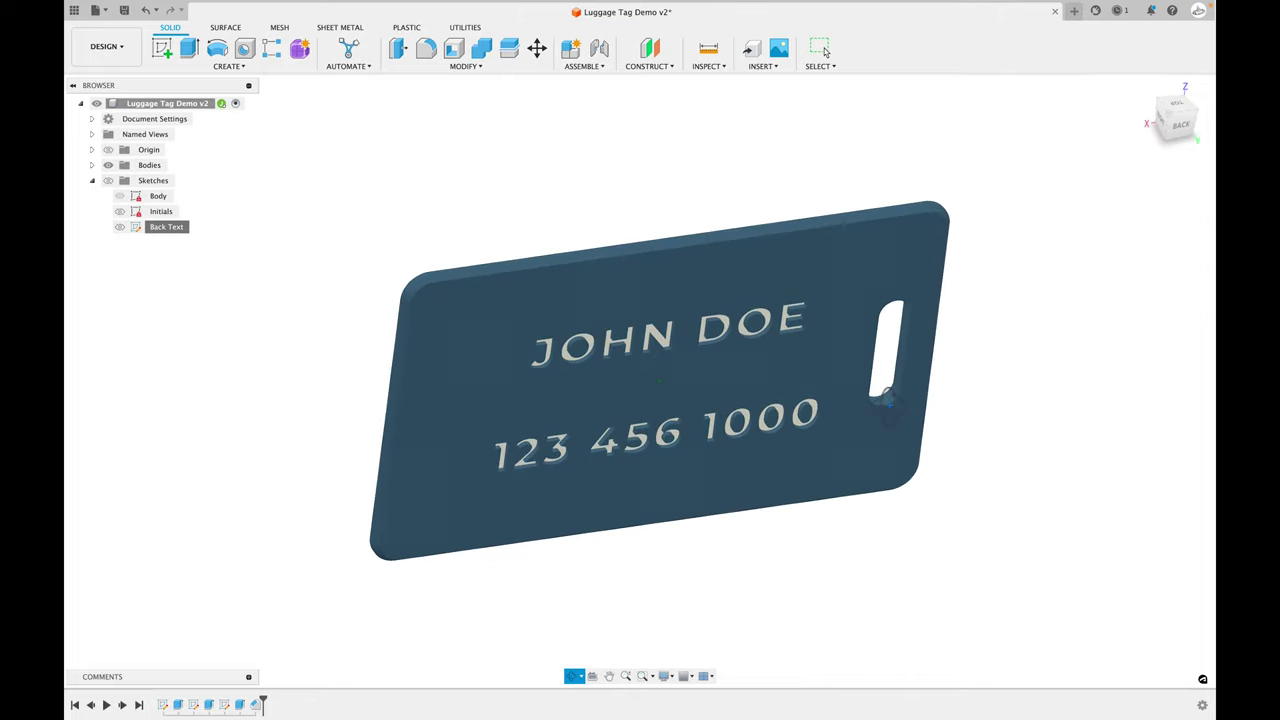
click(1180, 124)
click(119, 49)
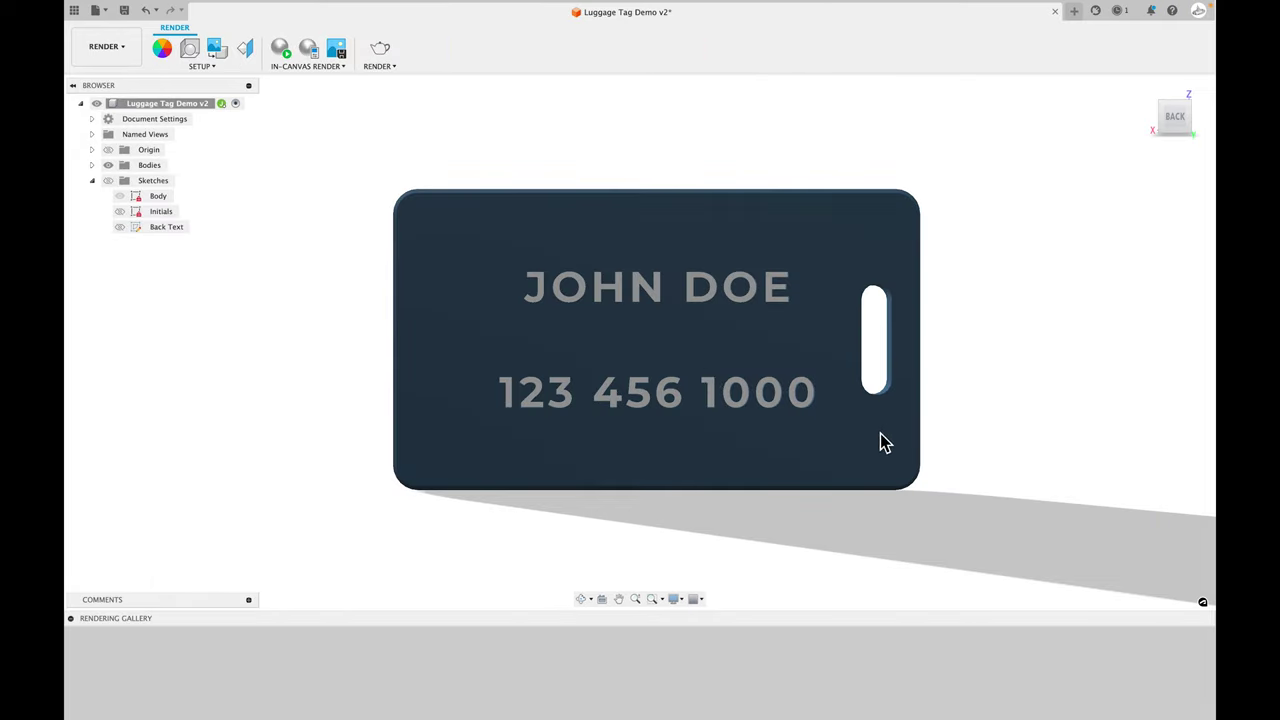
shift+middle_drag(741, 511, 880, 535)
click(1186, 122)
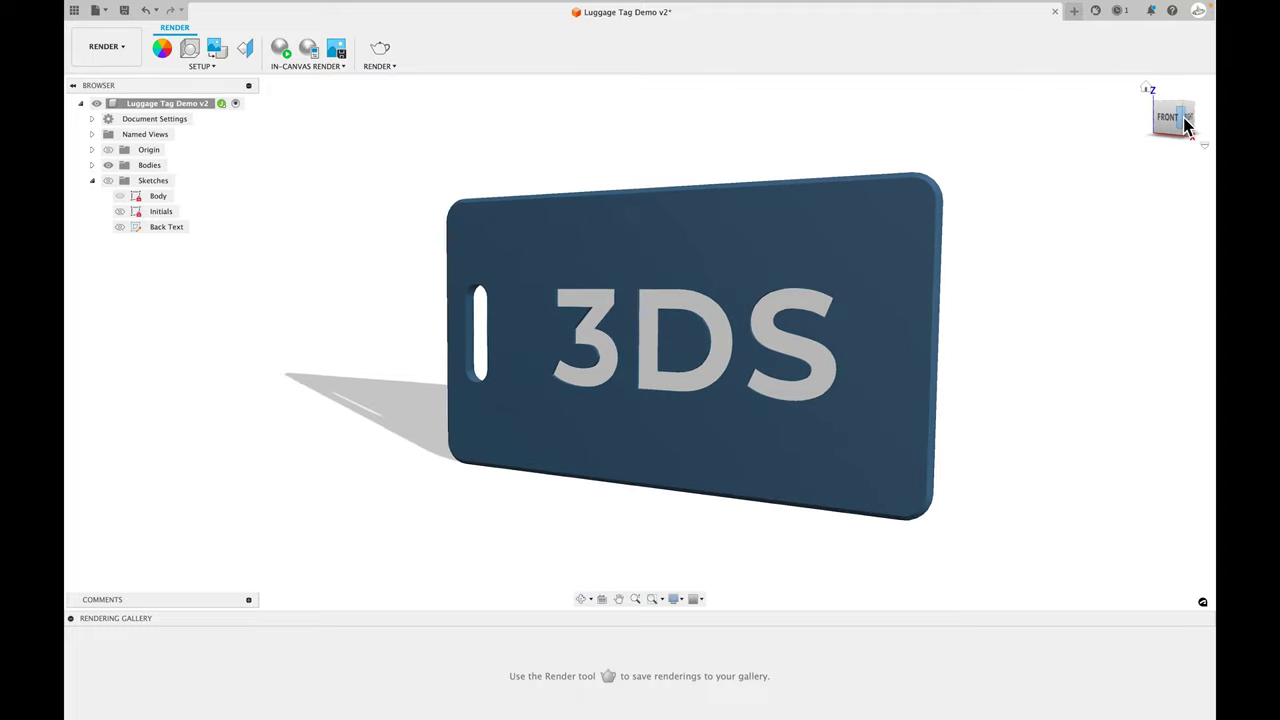
click(310, 68)
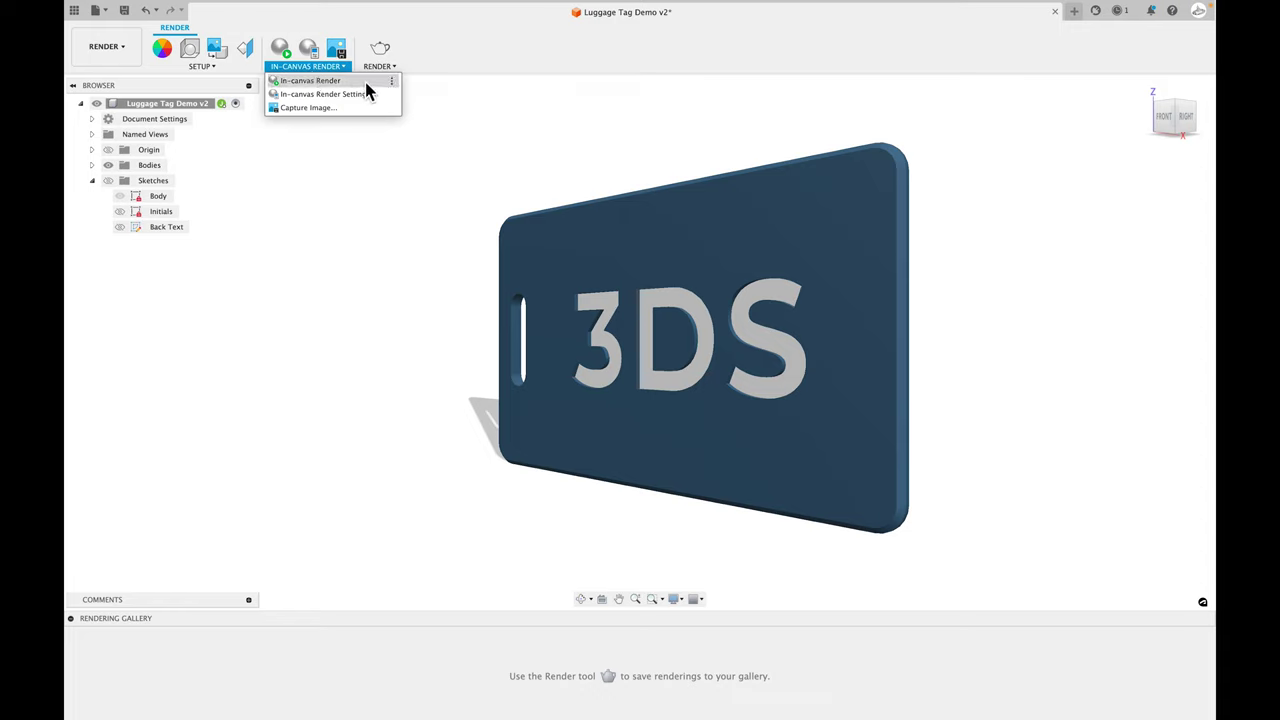
click(337, 49)
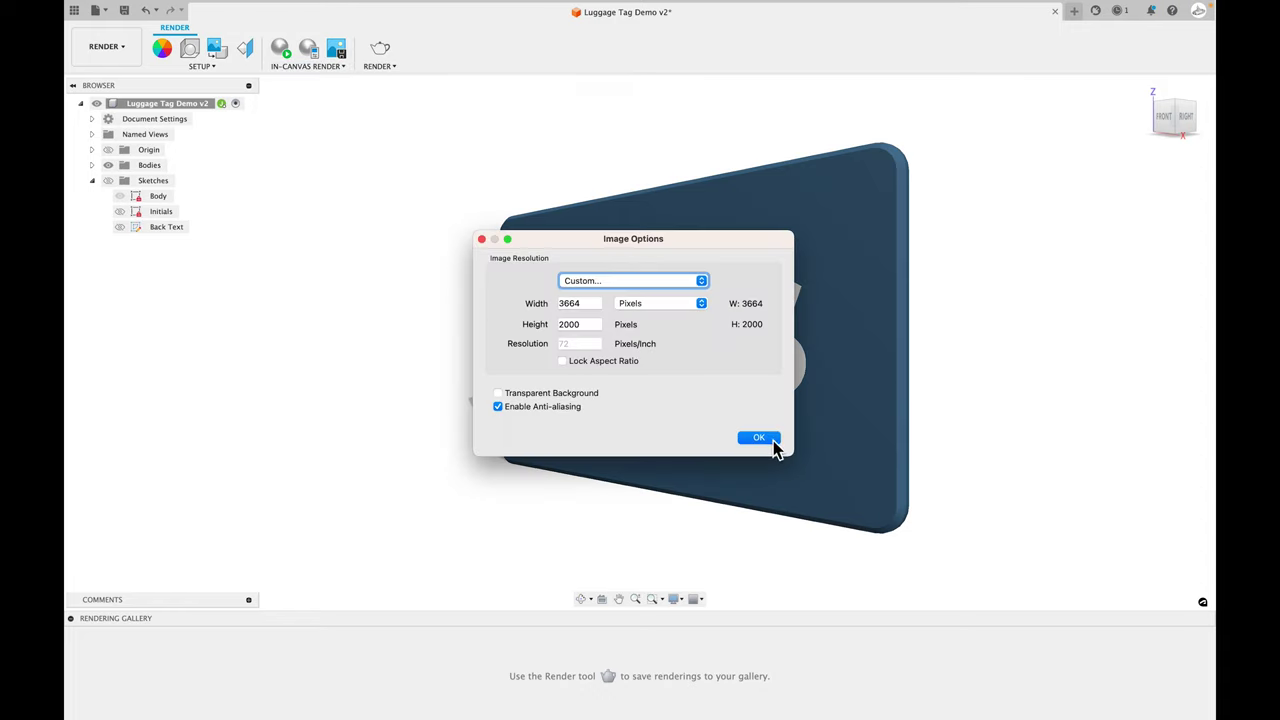
click(481, 239)
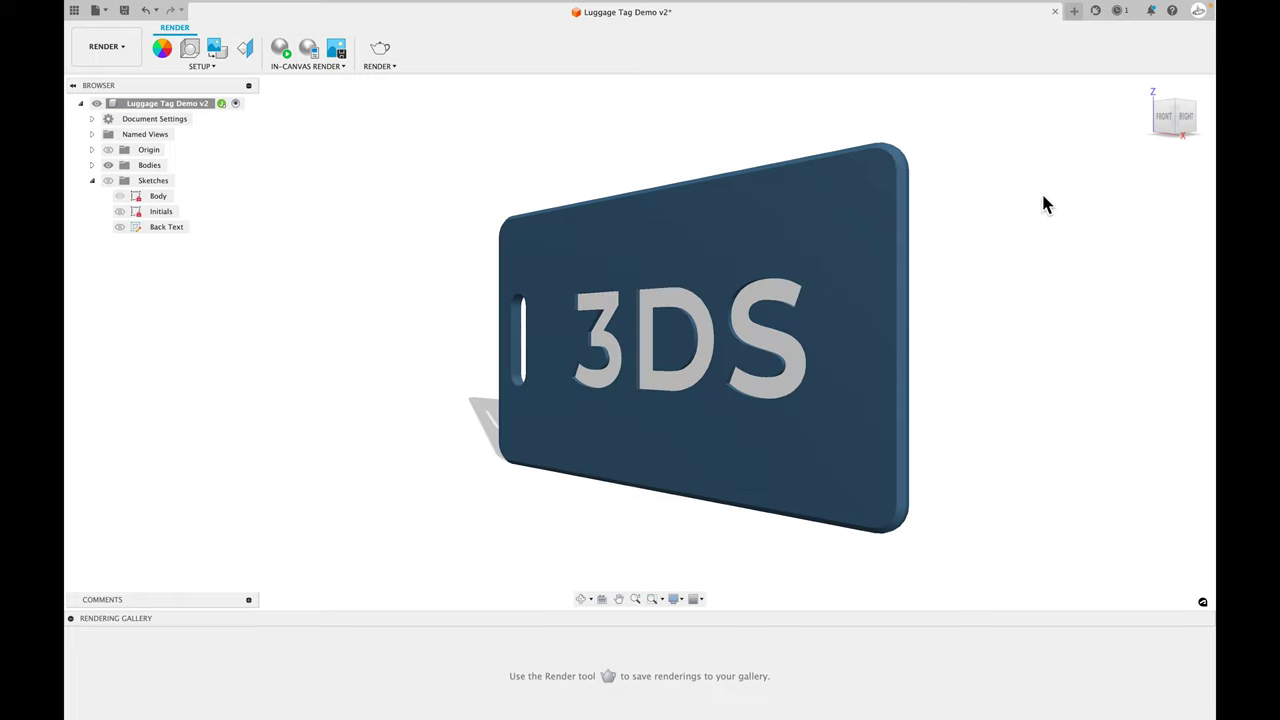
shift+middle_drag(1046, 203, 1048, 231)
drag(1200, 117, 1010, 348)
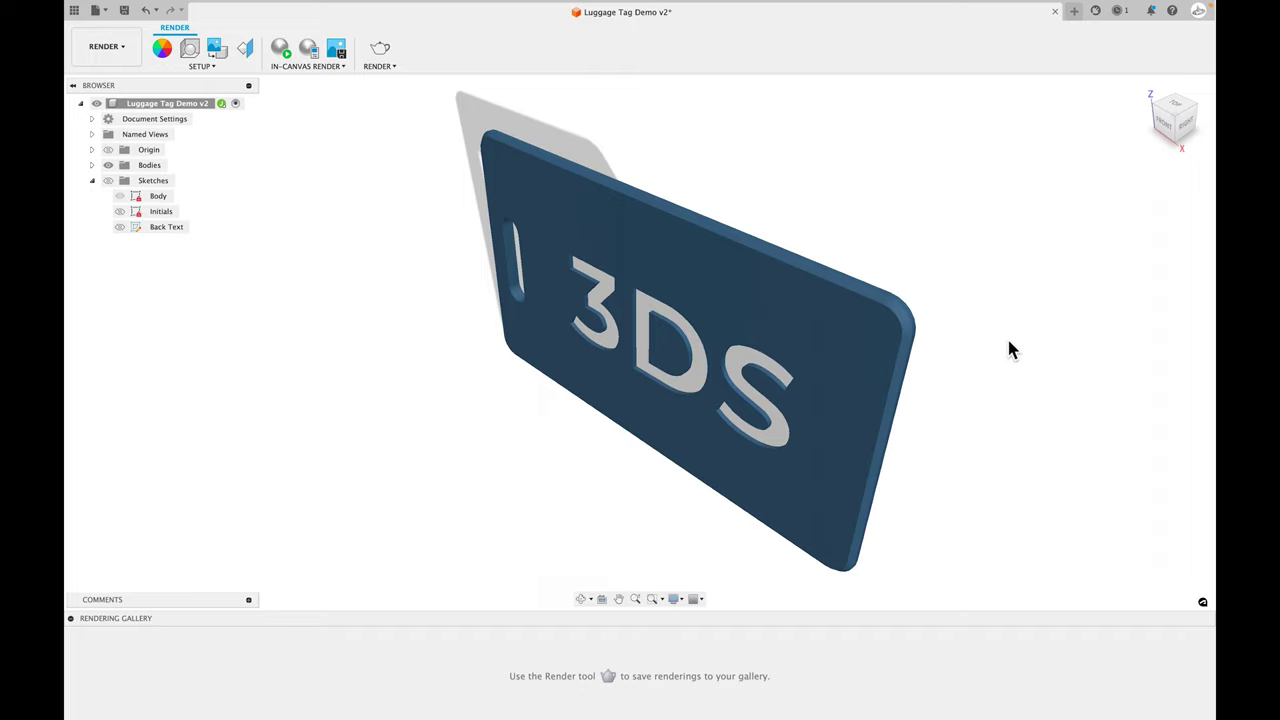
click(1165, 122)
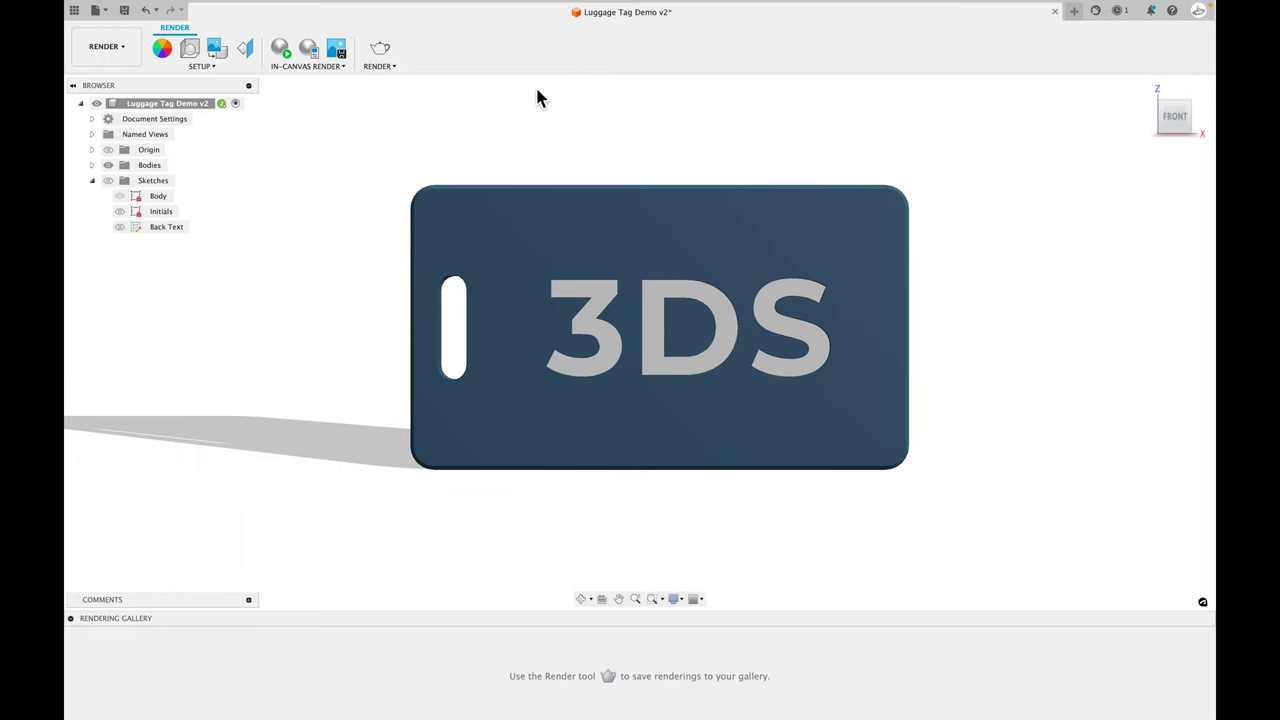
click(1158, 120)
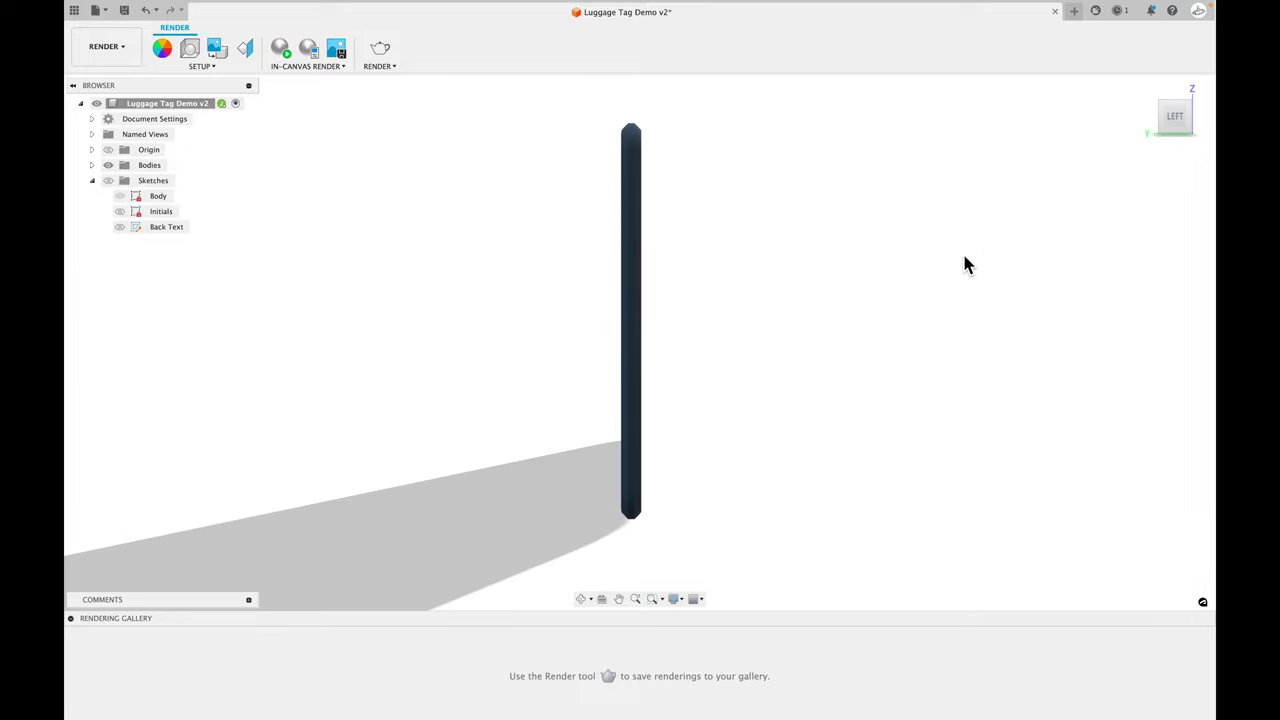
shift+middle_drag(965, 262, 920, 153)
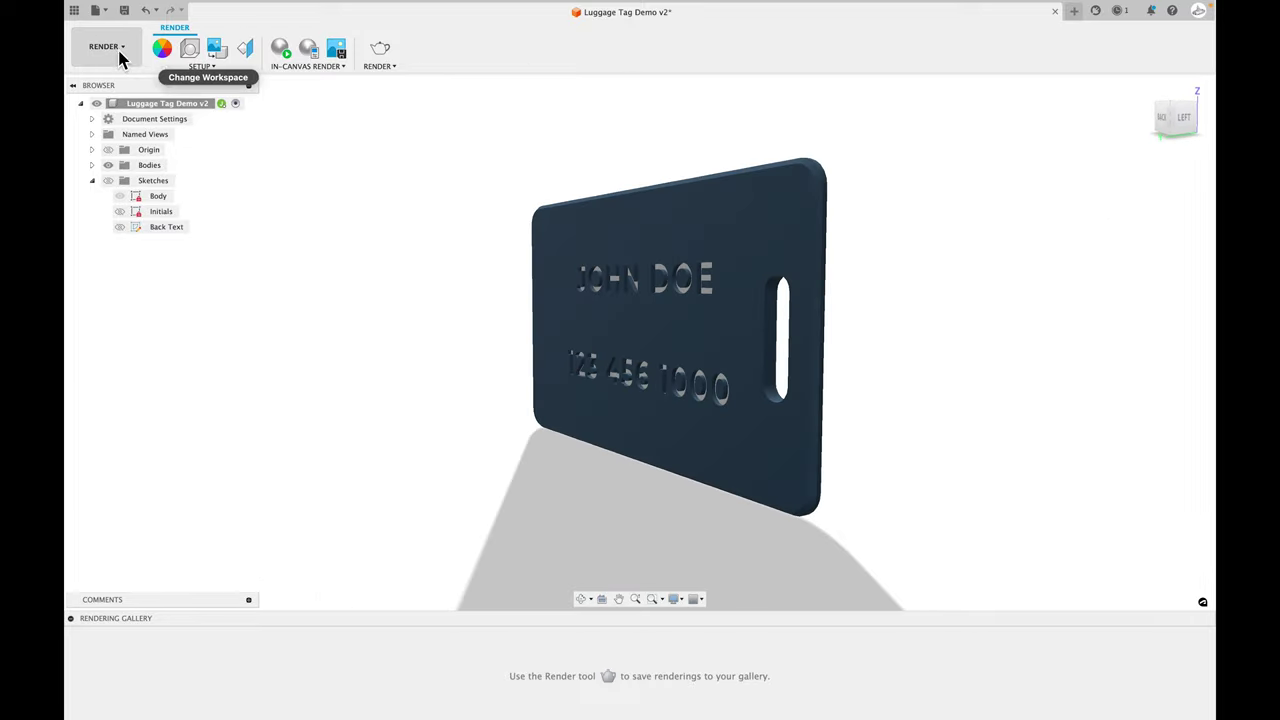
- Return to the Design workspace and send the tag to 3D Print as high-refinement binary STL
click(107, 46)
click(112, 79)
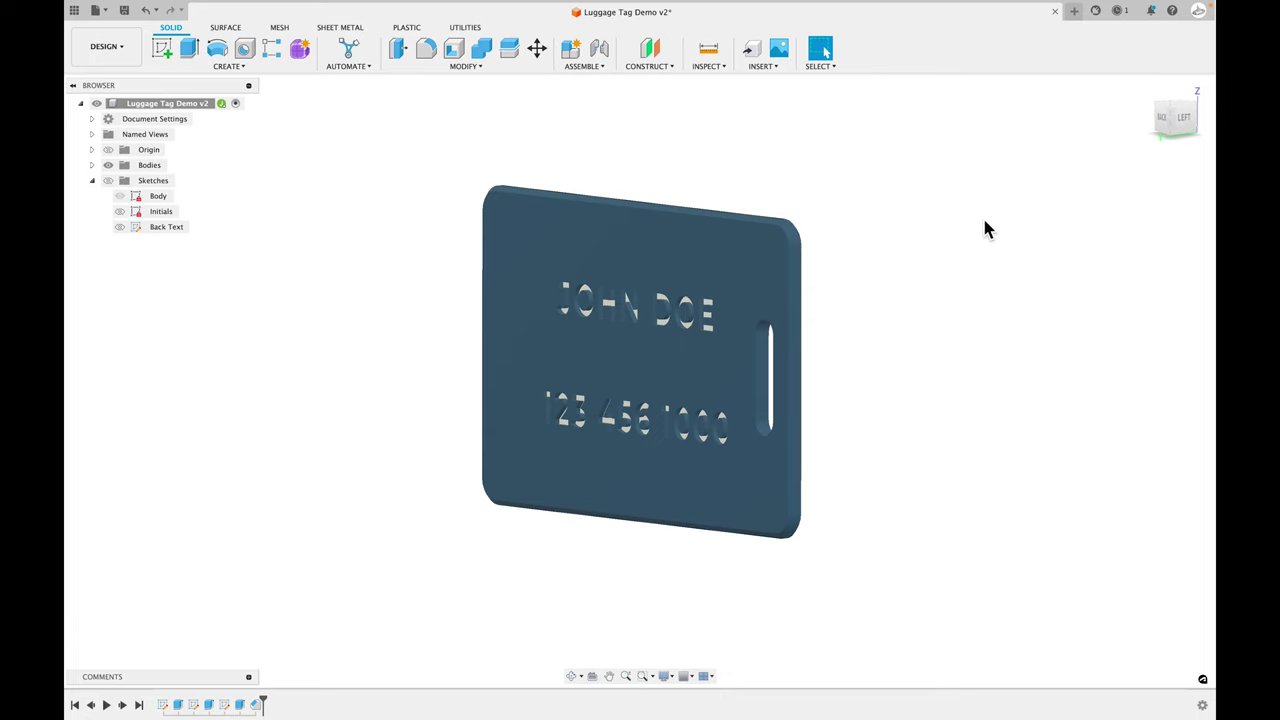
mouse_move(985, 230)
shift+middle_down()
mouse_move(957, 229)
mouse_move(994, 229)
mouse_move(980, 240)
shift+middle_up()
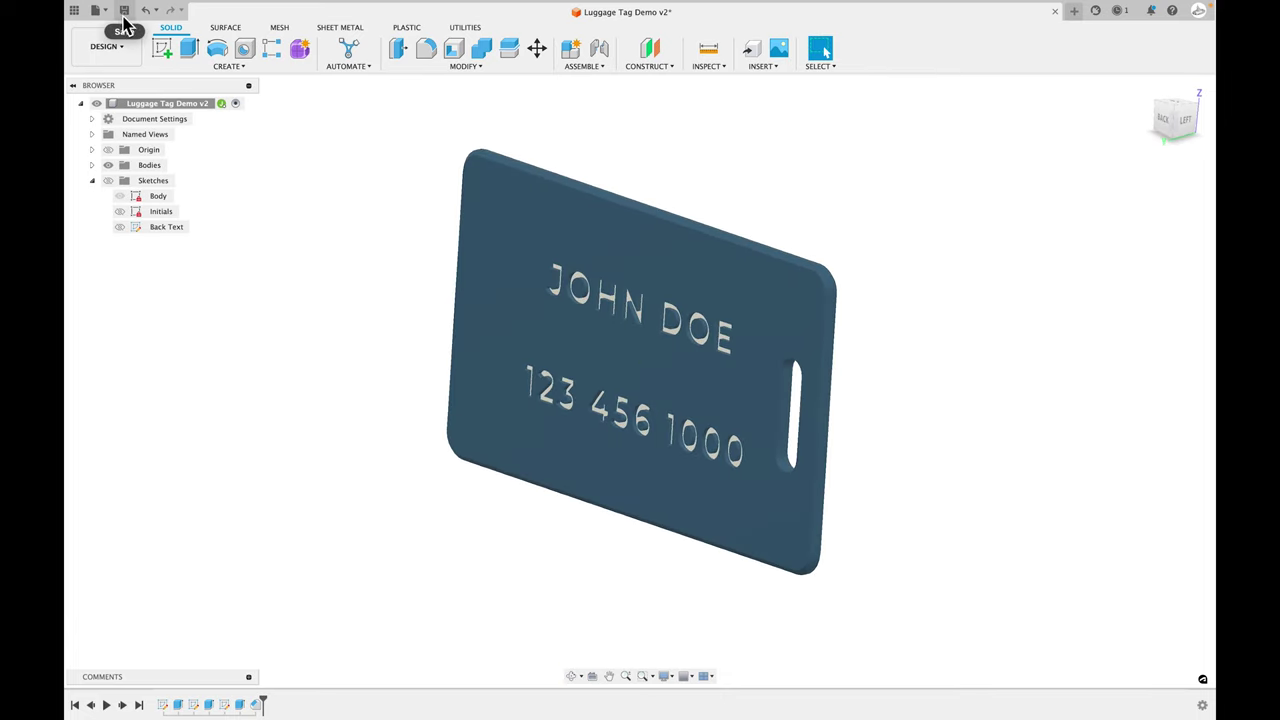
click(95, 10)
click(118, 190)
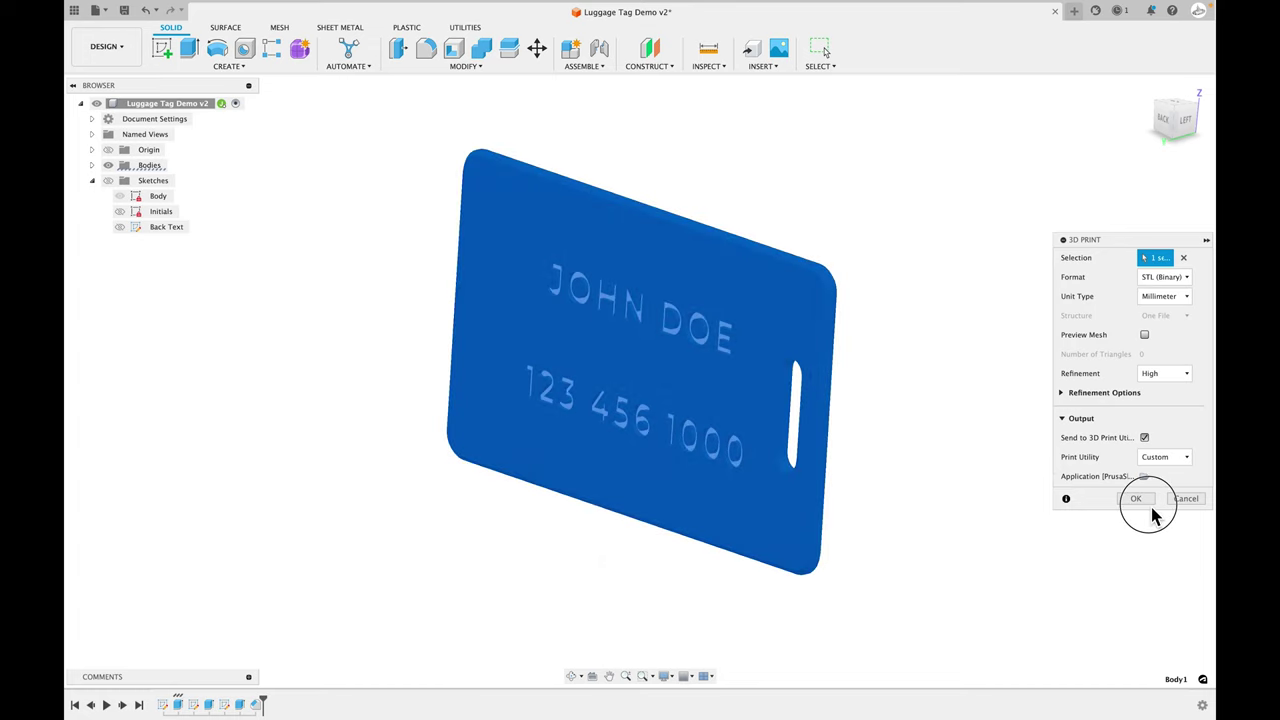
click(1137, 499)
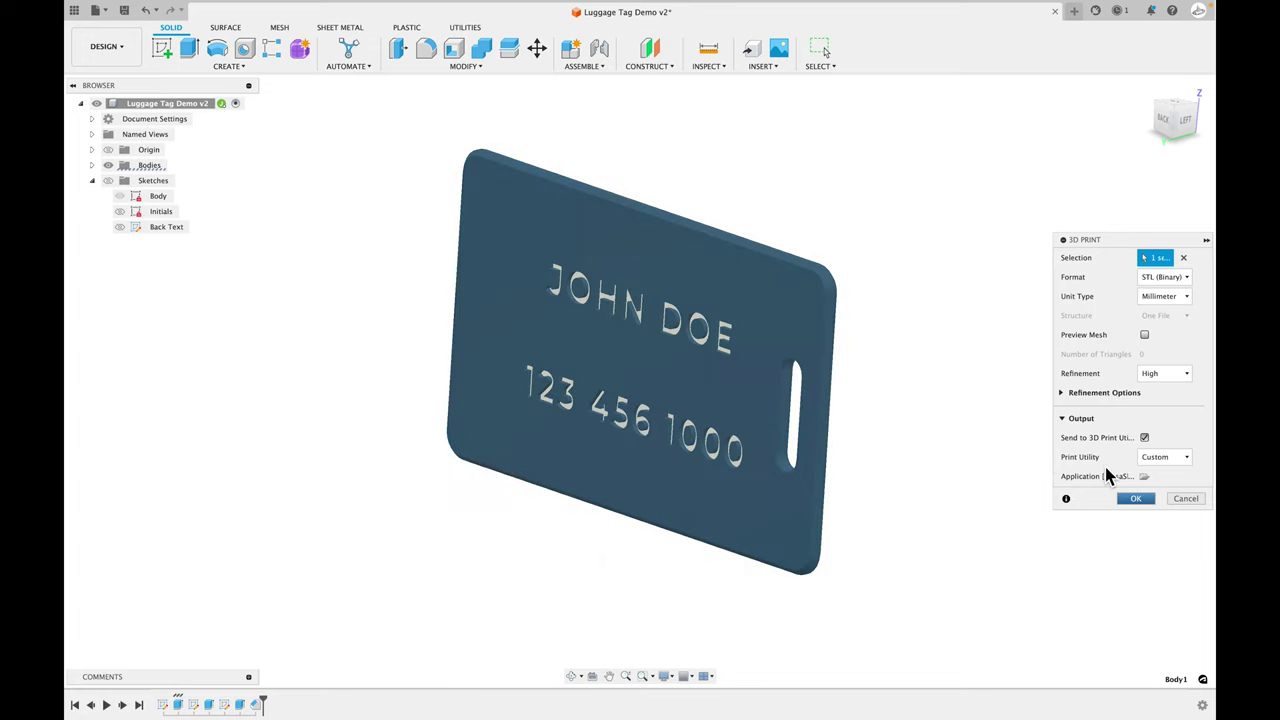
- Lay Body1.stl flat on its large face on the Original Prusa MINI bed
click(929, 680)
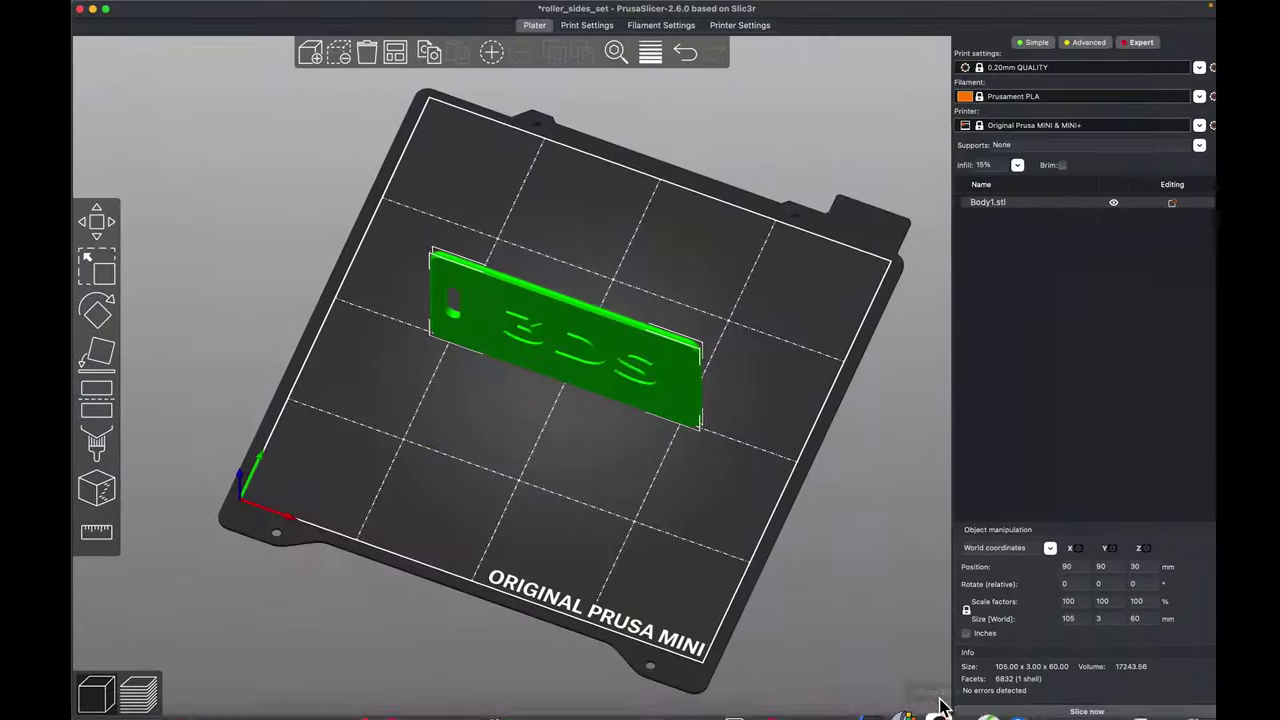
drag(686, 558, 640, 537)
click(89, 352)
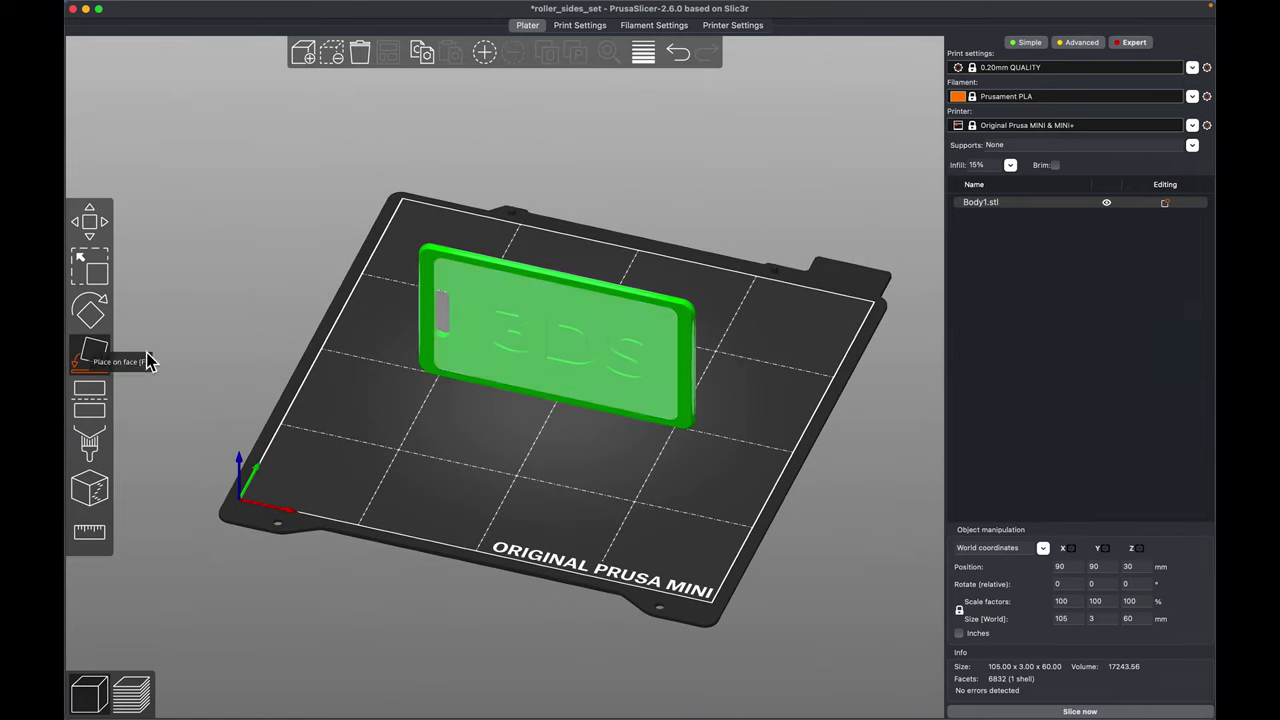
click(597, 385)
click(739, 457)
- Check the flat tag from a near top-down view and slice it
drag(739, 457, 672, 513)
scroll(673, 573, up, 3)
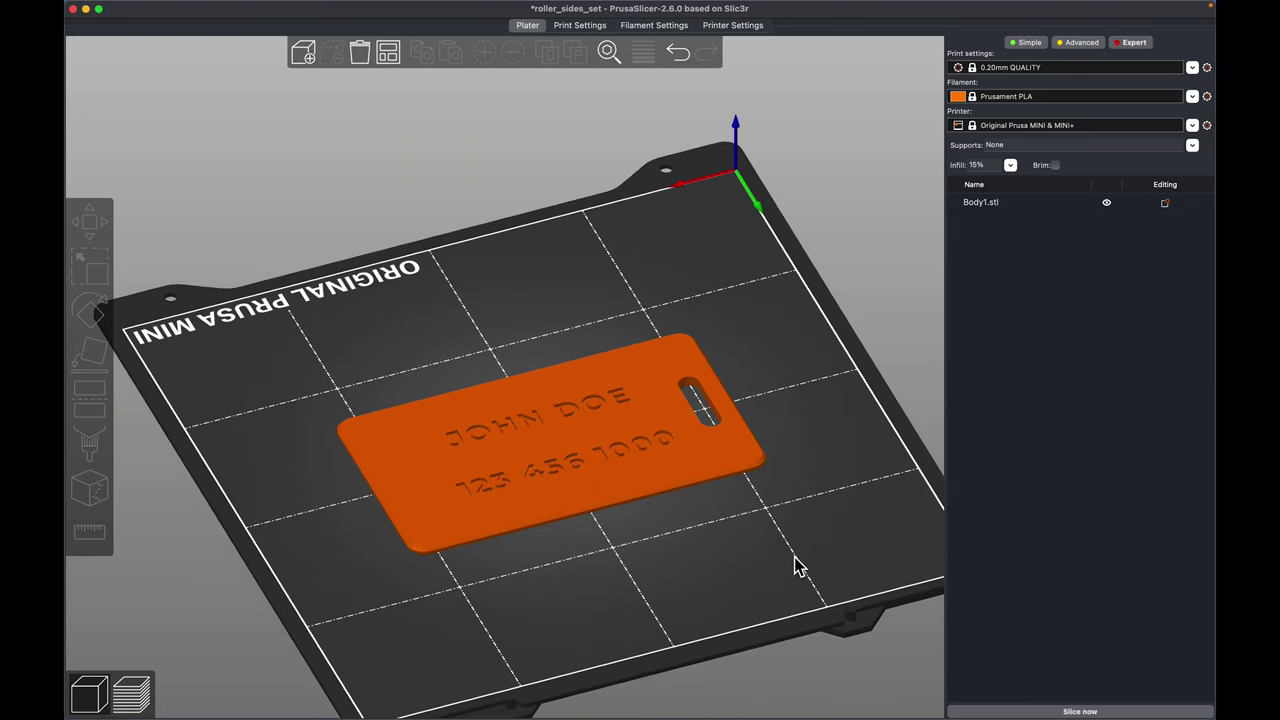
drag(790, 546, 743, 516)
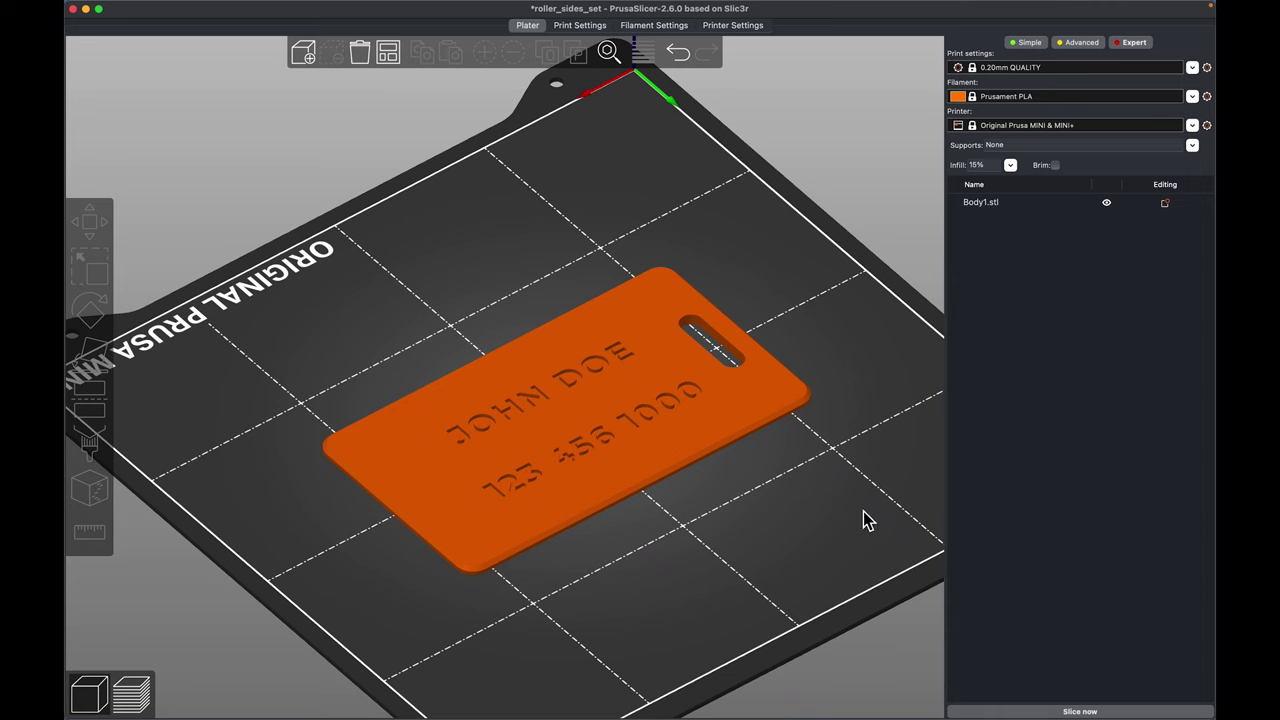
click(1105, 712)
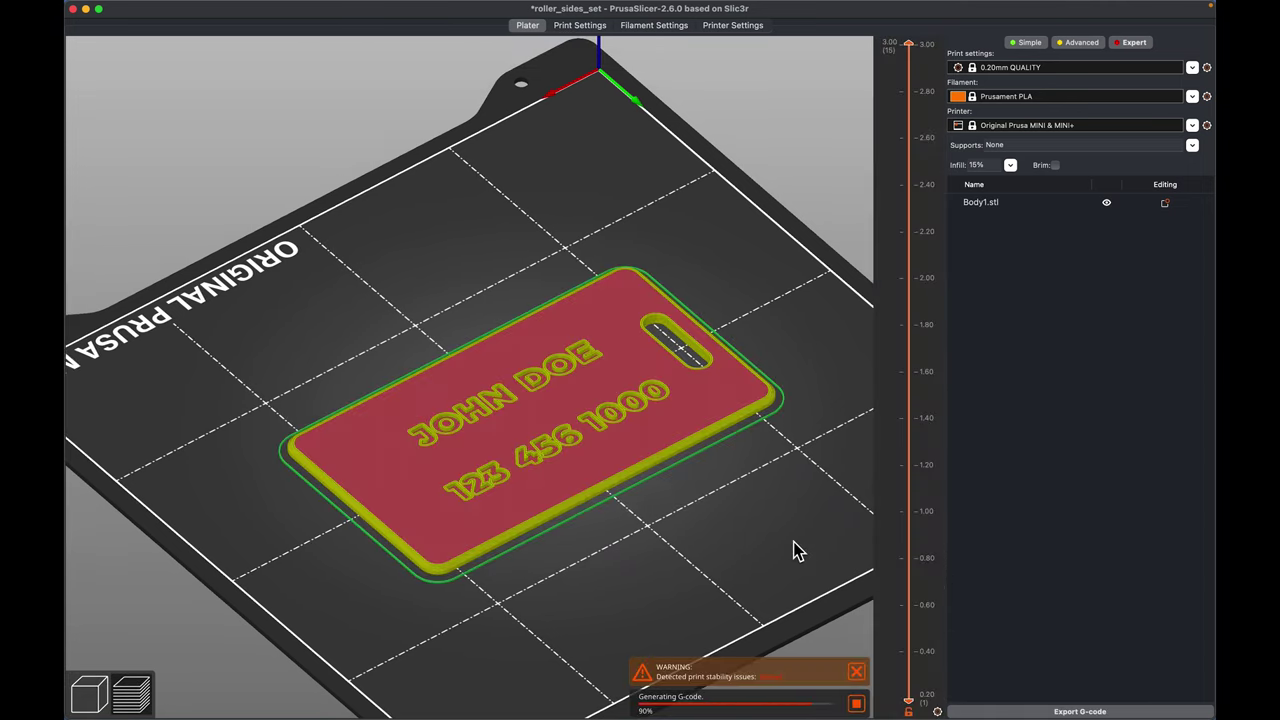
- Inspect the sliced tag's underside and lettered top, then insert a colour change at 1.20 mm
drag(795, 544, 796, 450)
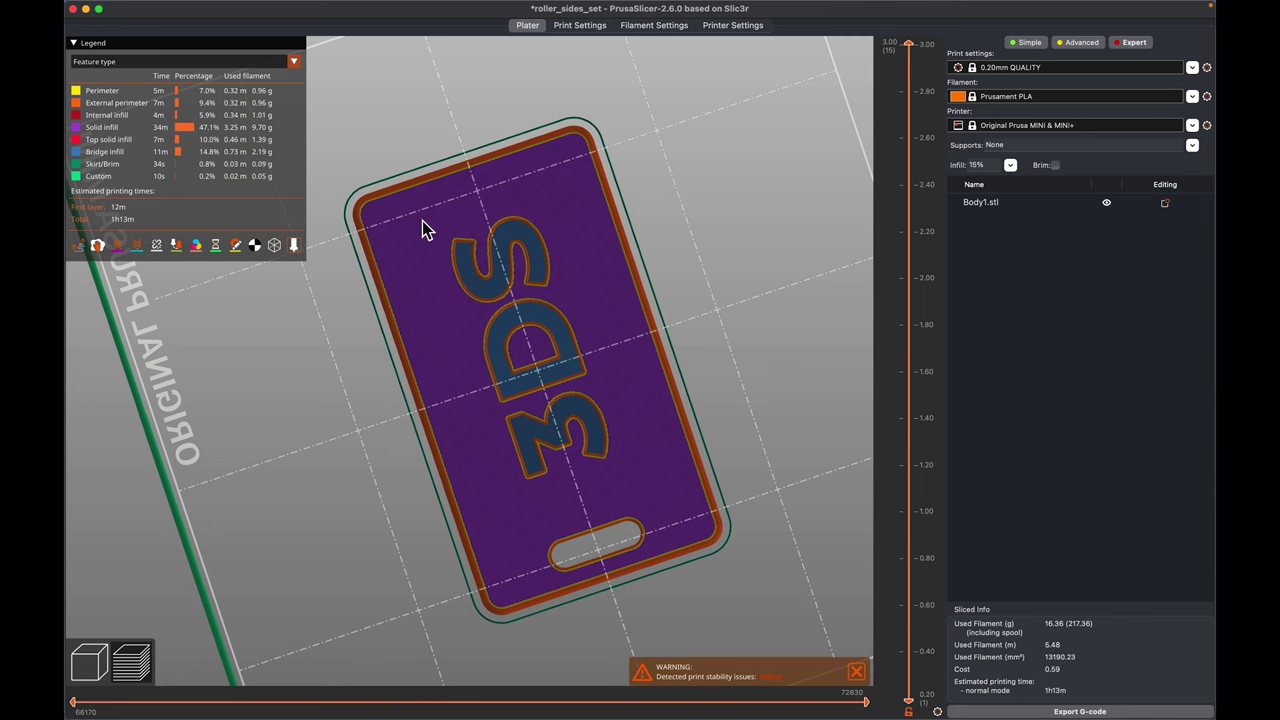
drag(757, 318, 770, 472)
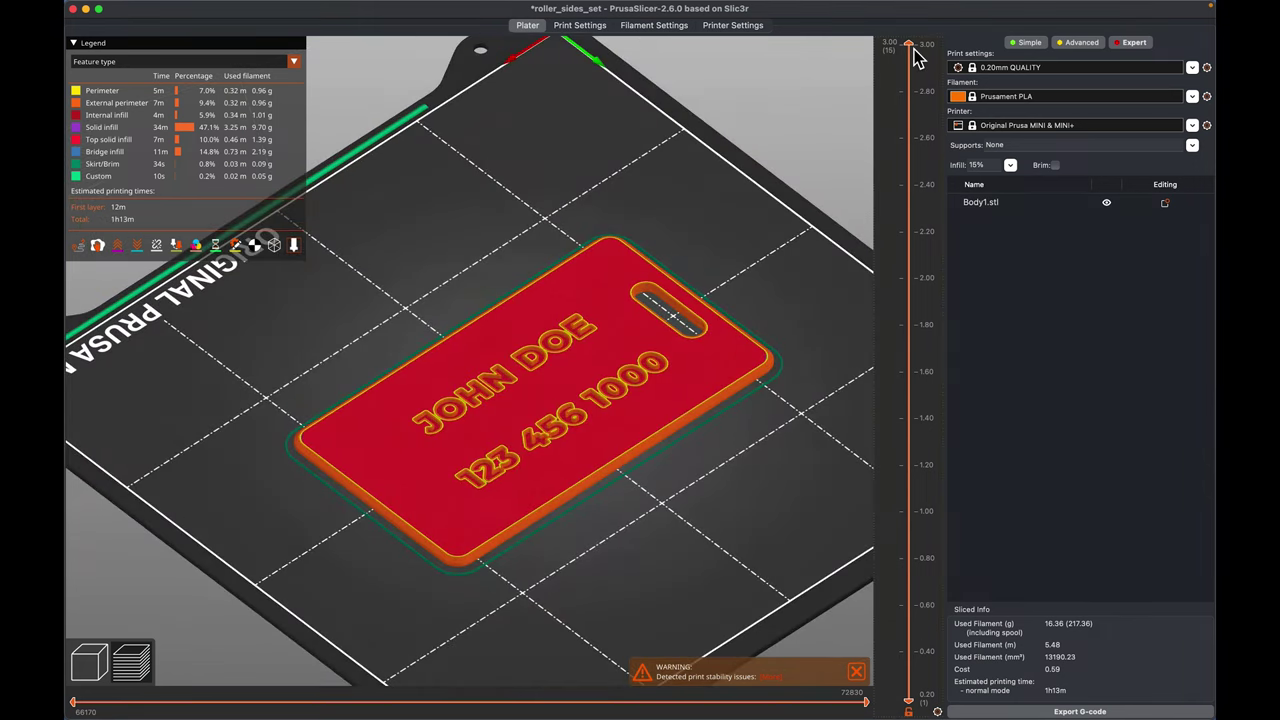
drag(910, 47, 912, 185)
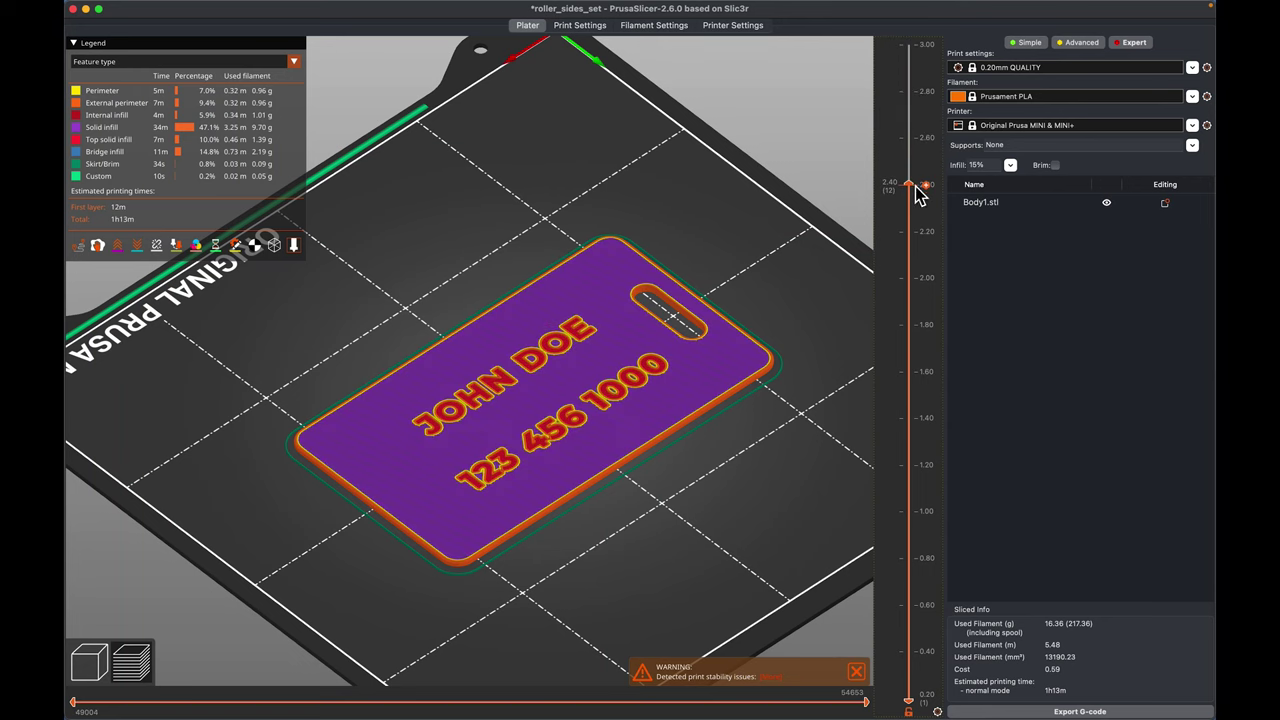
mouse_move(920, 193)
mouse_down()
mouse_move(908, 528)
mouse_move(906, 486)
mouse_up()
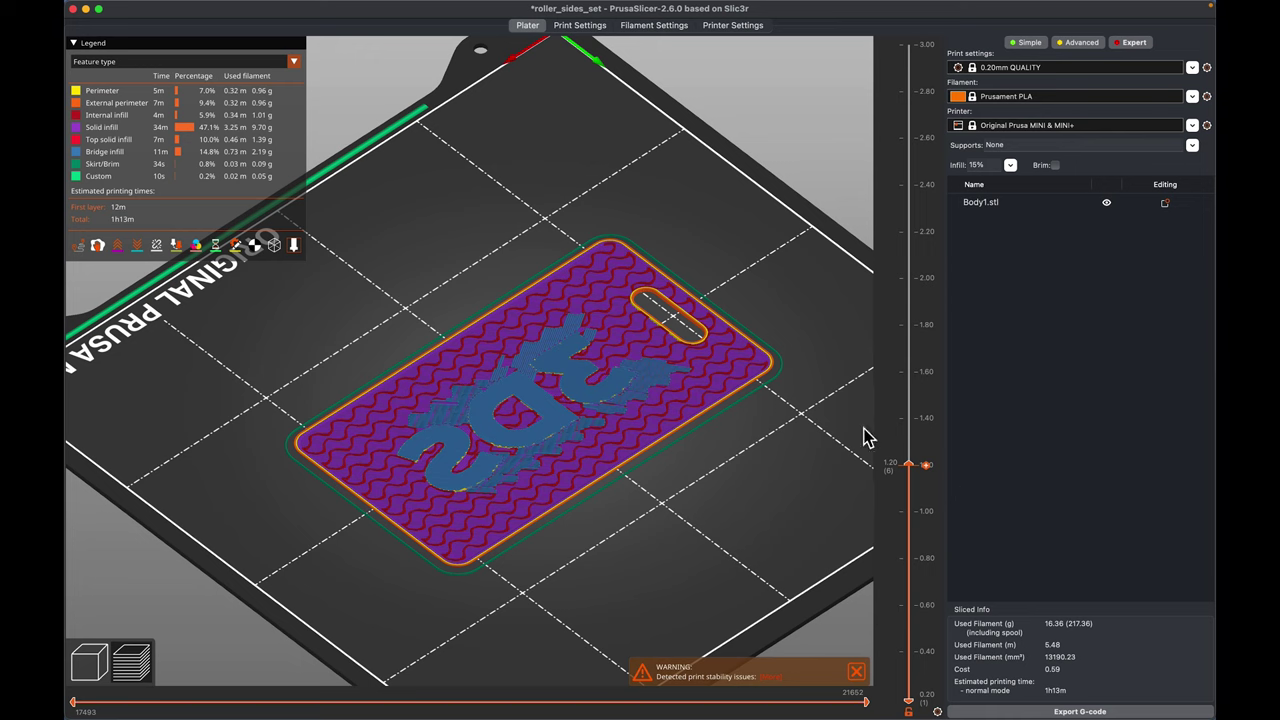
click(927, 468)
drag(917, 471, 920, 250)
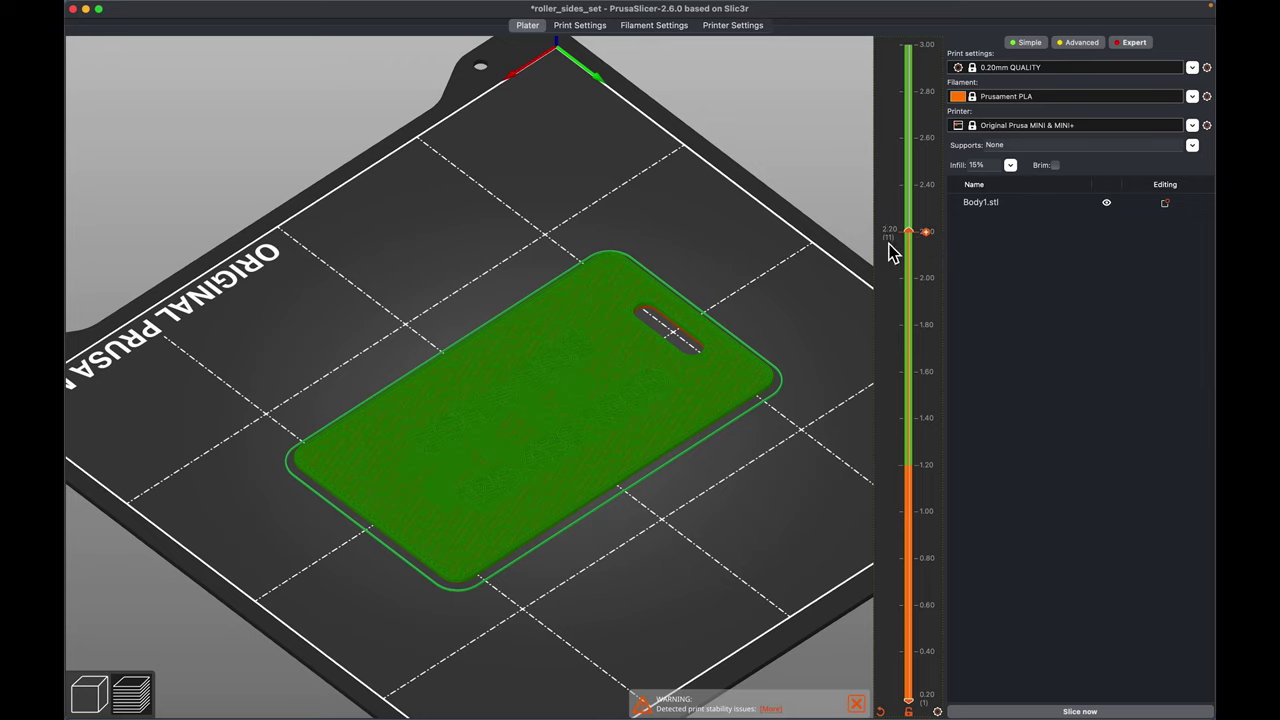
- Add a second colour change at 2.20 mm and step the preview to the 1.20 mm layer
click(928, 234)
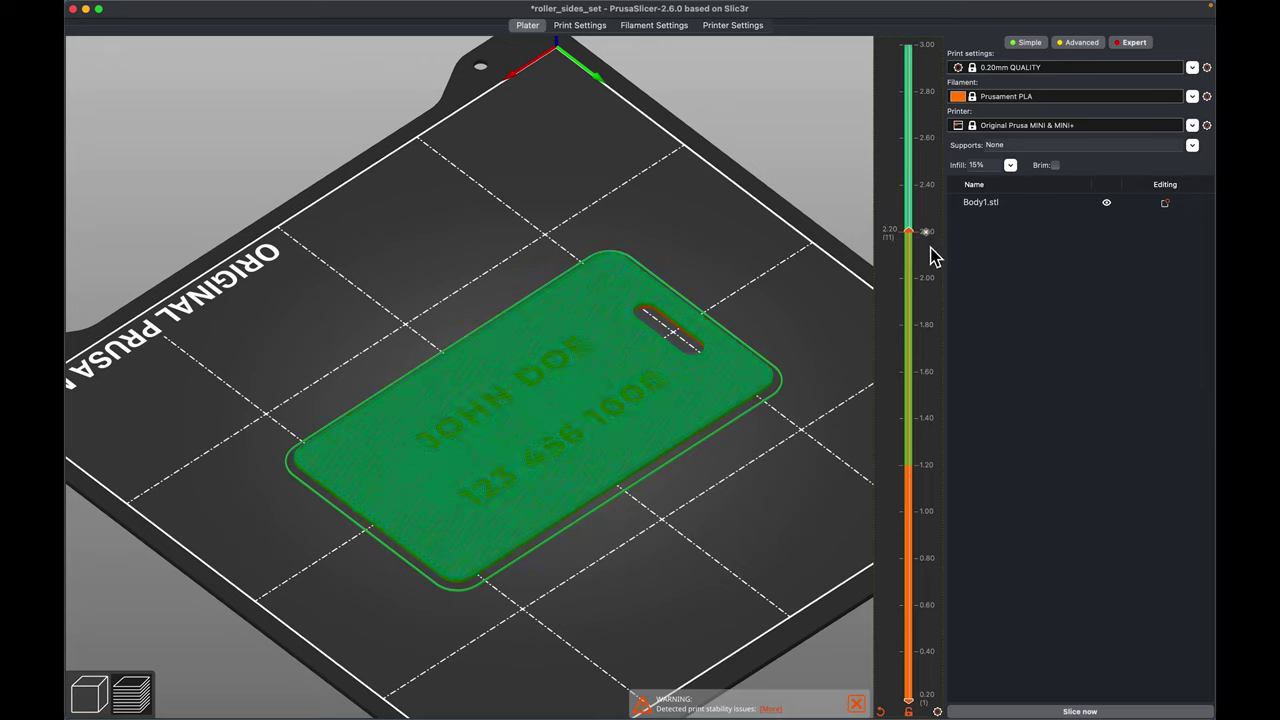
drag(915, 240, 923, 514)
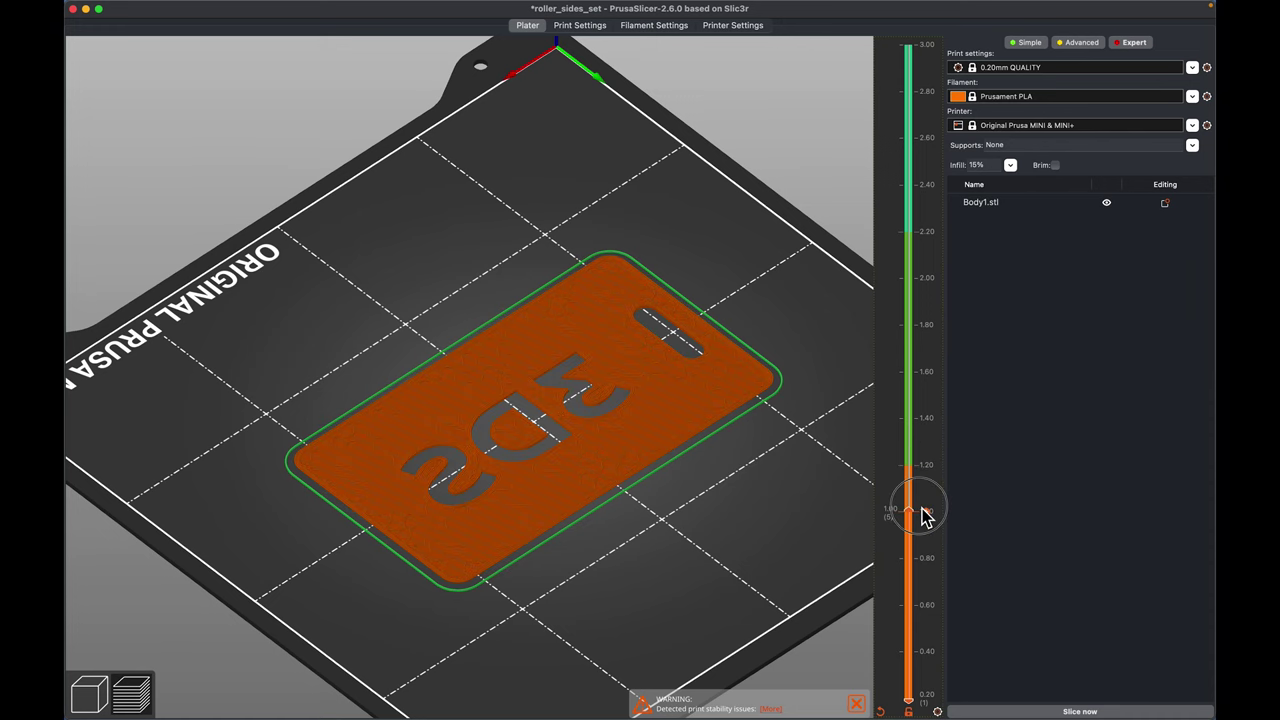
scroll(793, 510, up, 5)
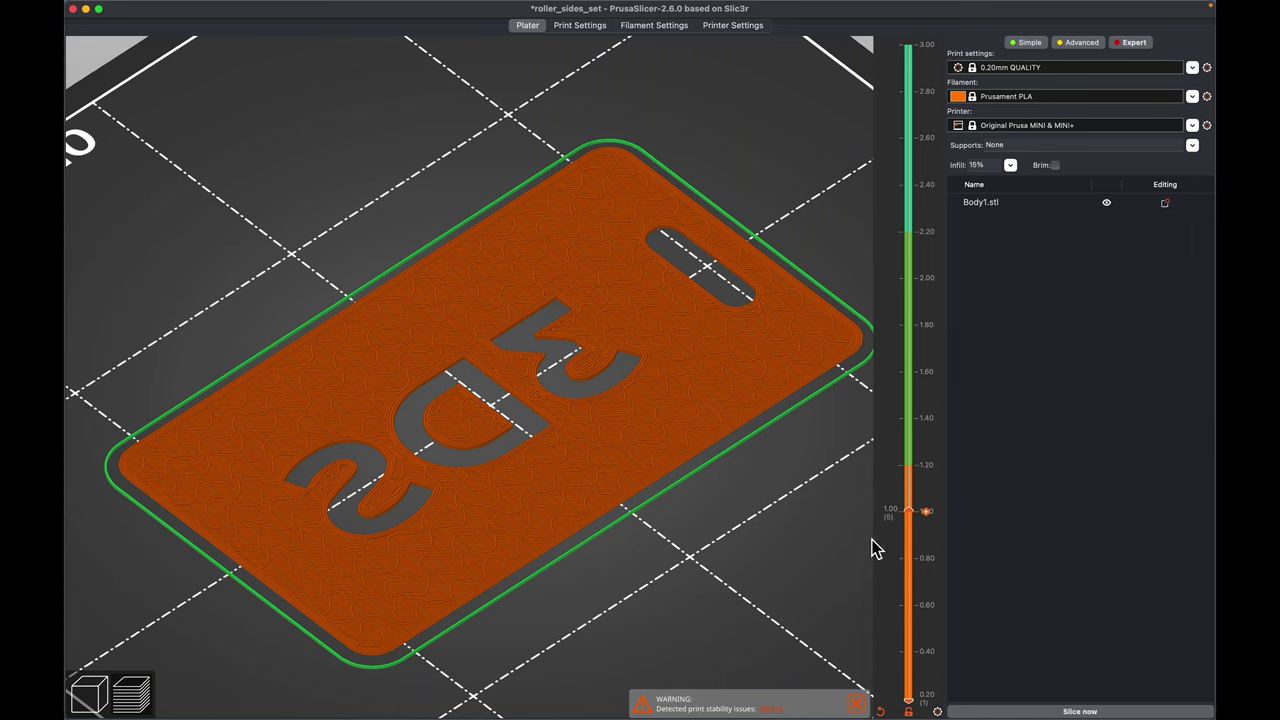
click(910, 489)
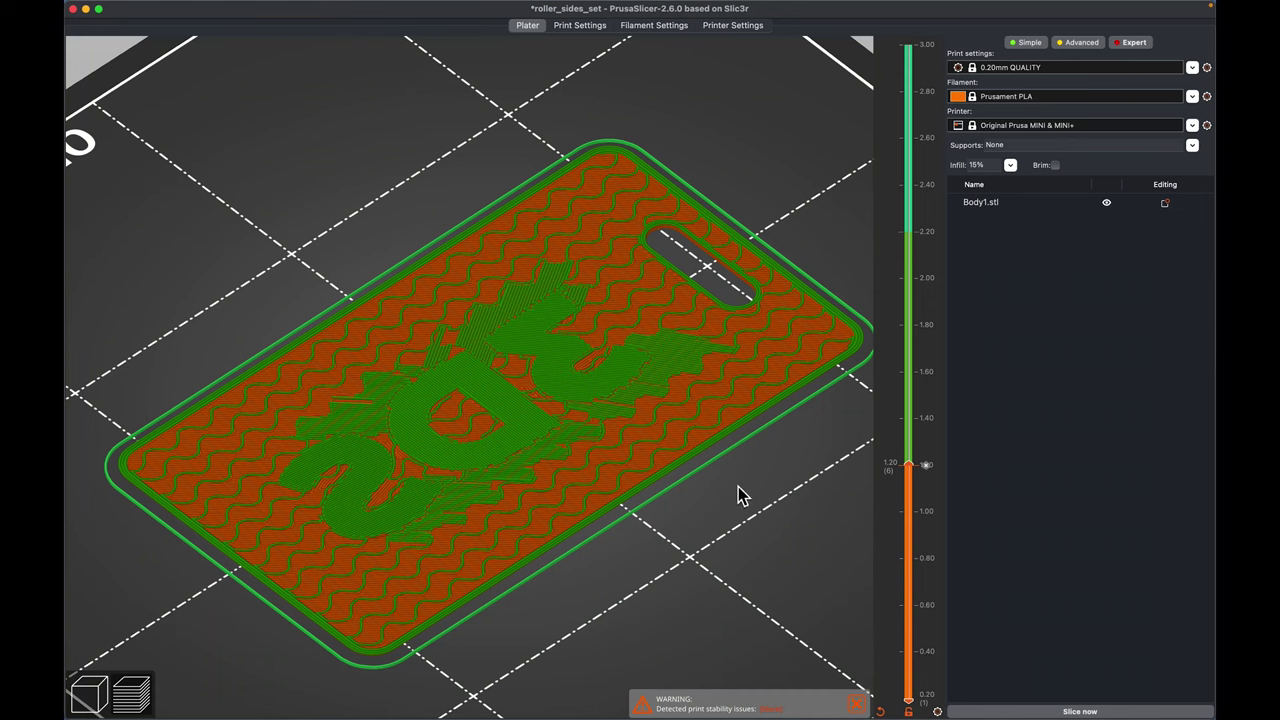
scroll(743, 495, down, 5)
- Inspect the low layers and the 3DS lettering up close, then the whole tag at an angle
drag(746, 494, 666, 480)
scroll(650, 475, up, 10)
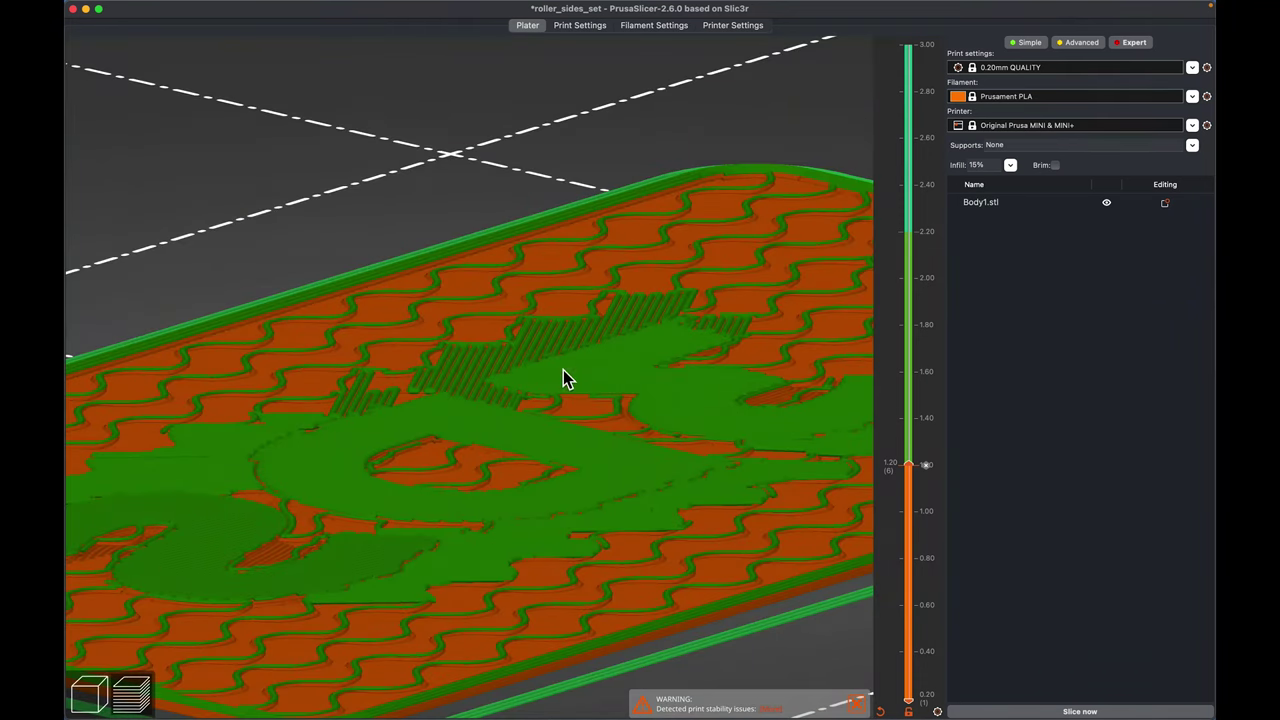
scroll(563, 378, up, 2)
mouse_move(912, 466)
mouse_down()
mouse_move(919, 518)
mouse_move(921, 468)
mouse_up()
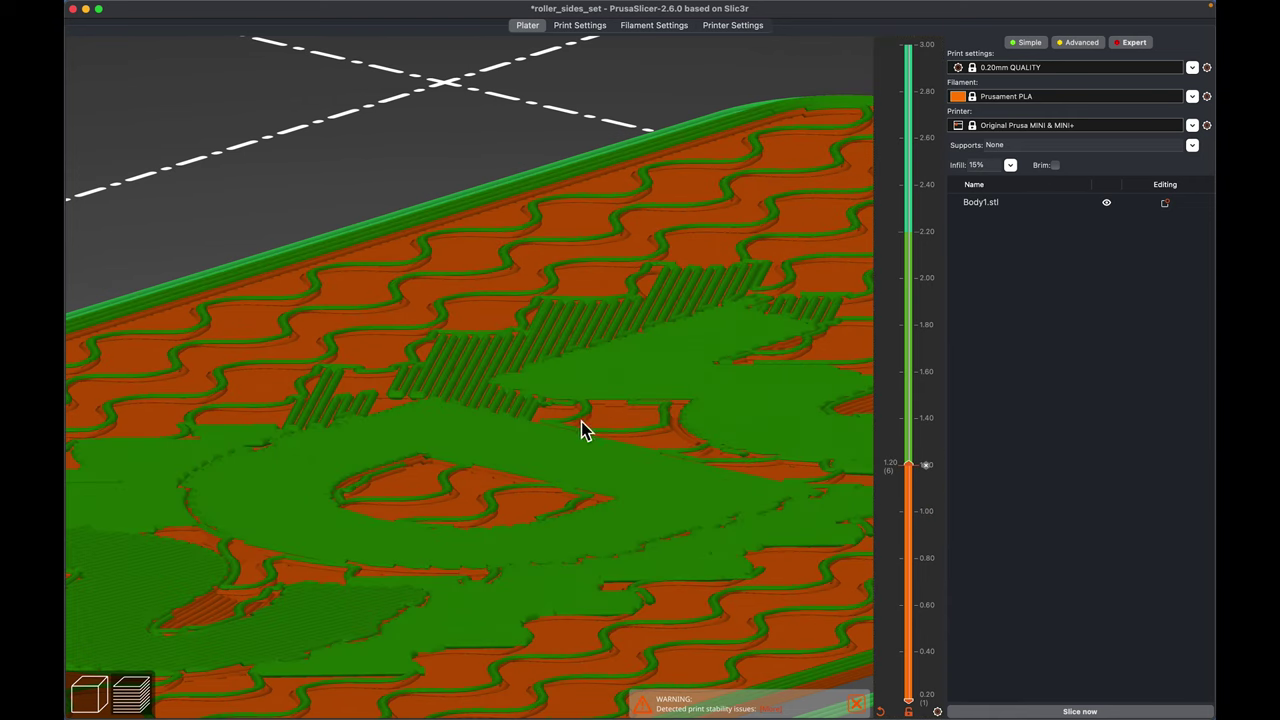
scroll(548, 466, down, 5)
drag(720, 634, 603, 580)
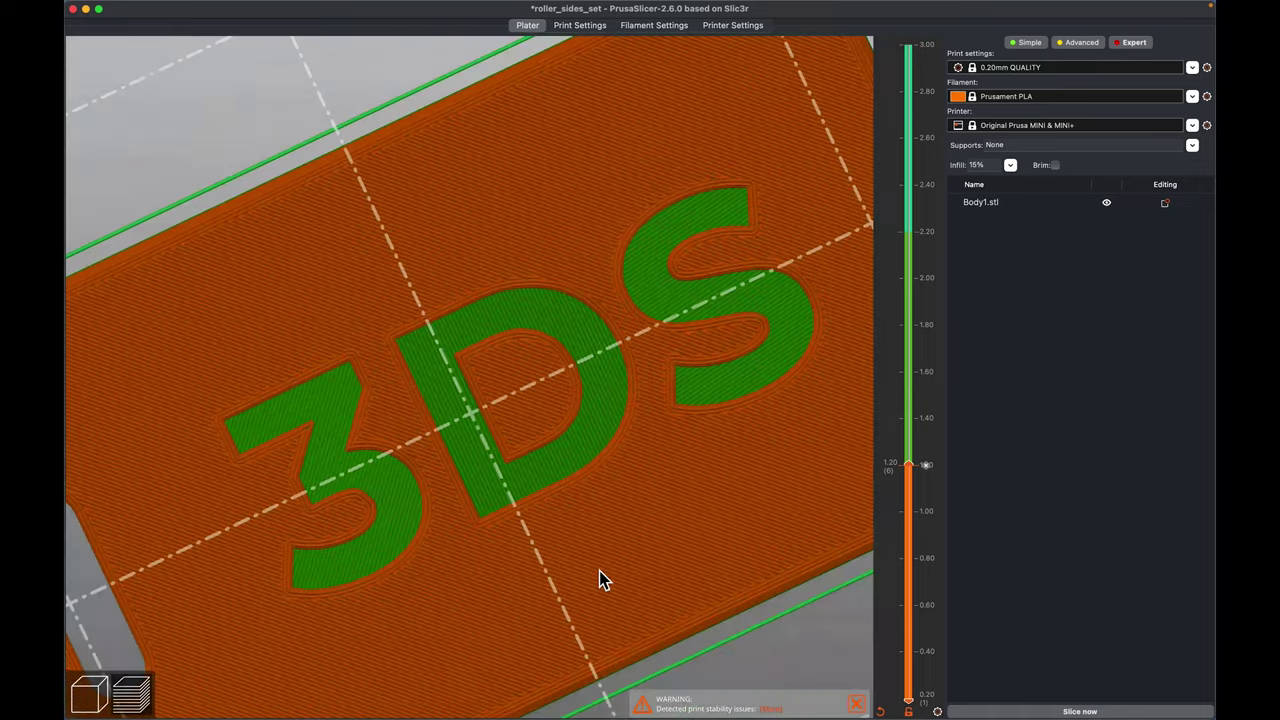
scroll(639, 411, down, 2)
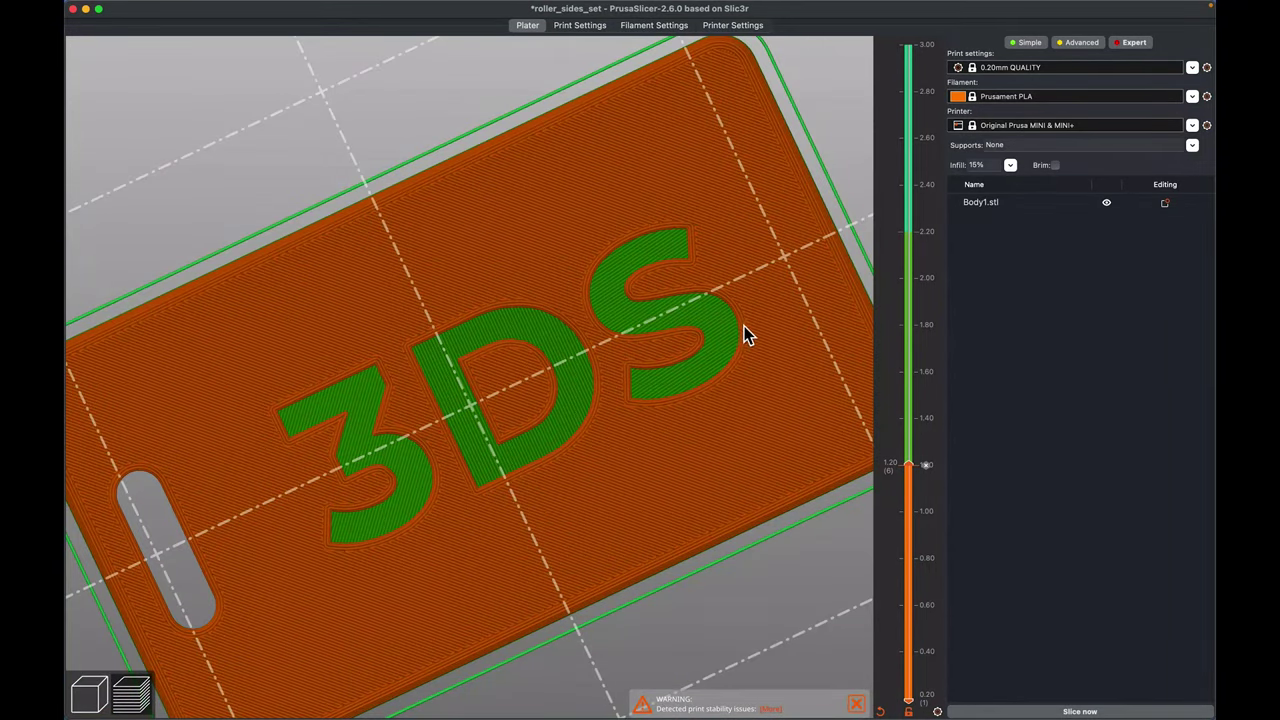
scroll(741, 328, down, 2)
mouse_move(730, 342)
mouse_down()
mouse_move(944, 442)
mouse_move(912, 455)
mouse_move(918, 262)
mouse_move(913, 274)
mouse_up()
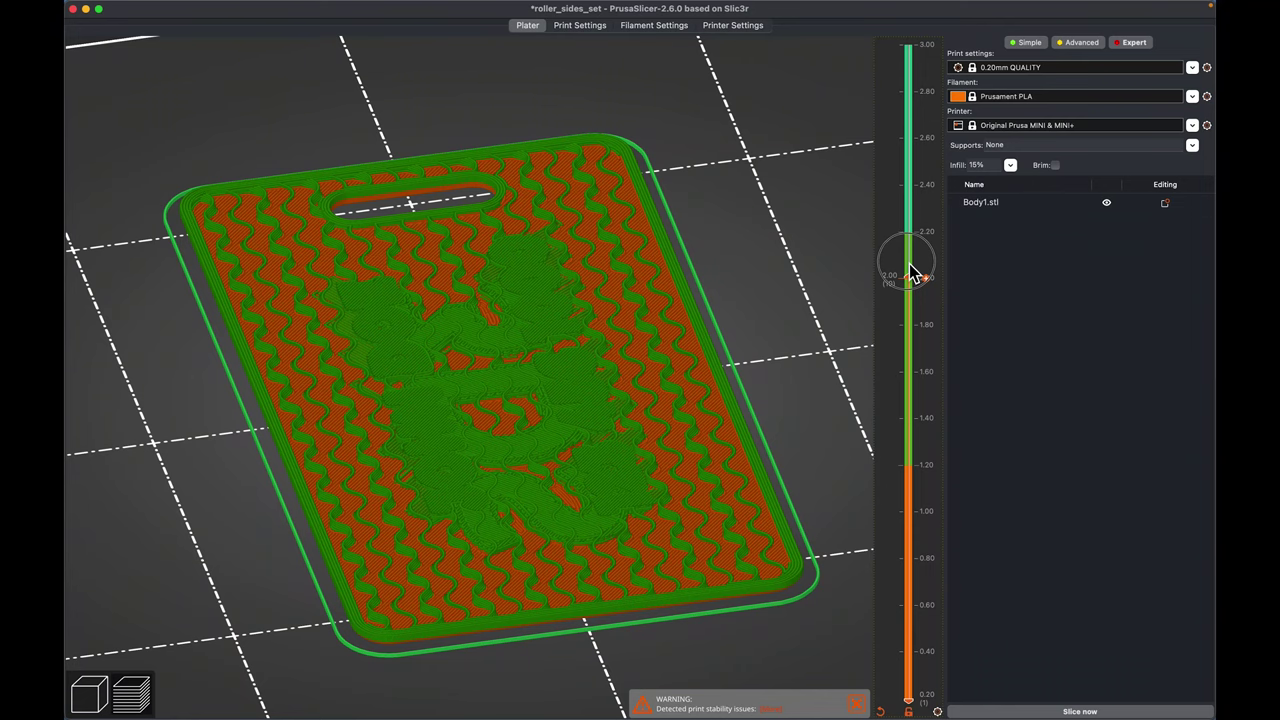
- Show all layers up to 3.00 mm and view the full print from a low, level angle
scroll(914, 266, up, 1)
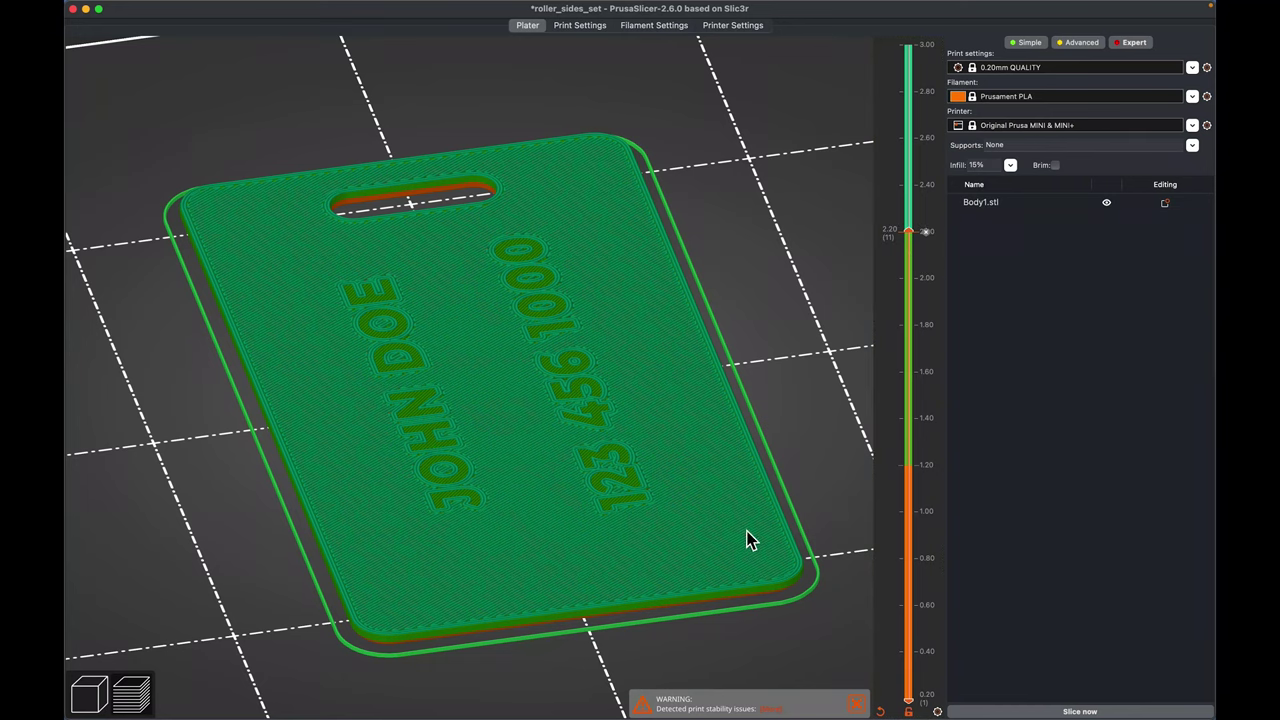
scroll(745, 540, up, 10)
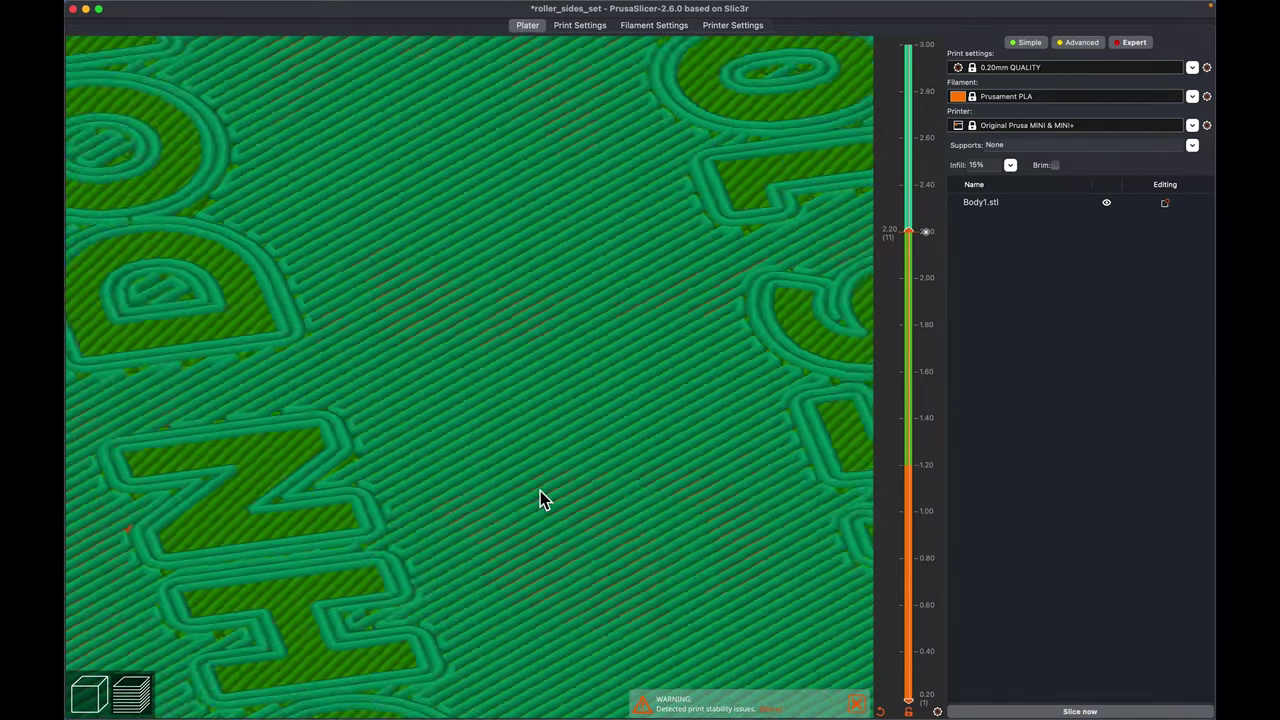
scroll(540, 491, down, 10)
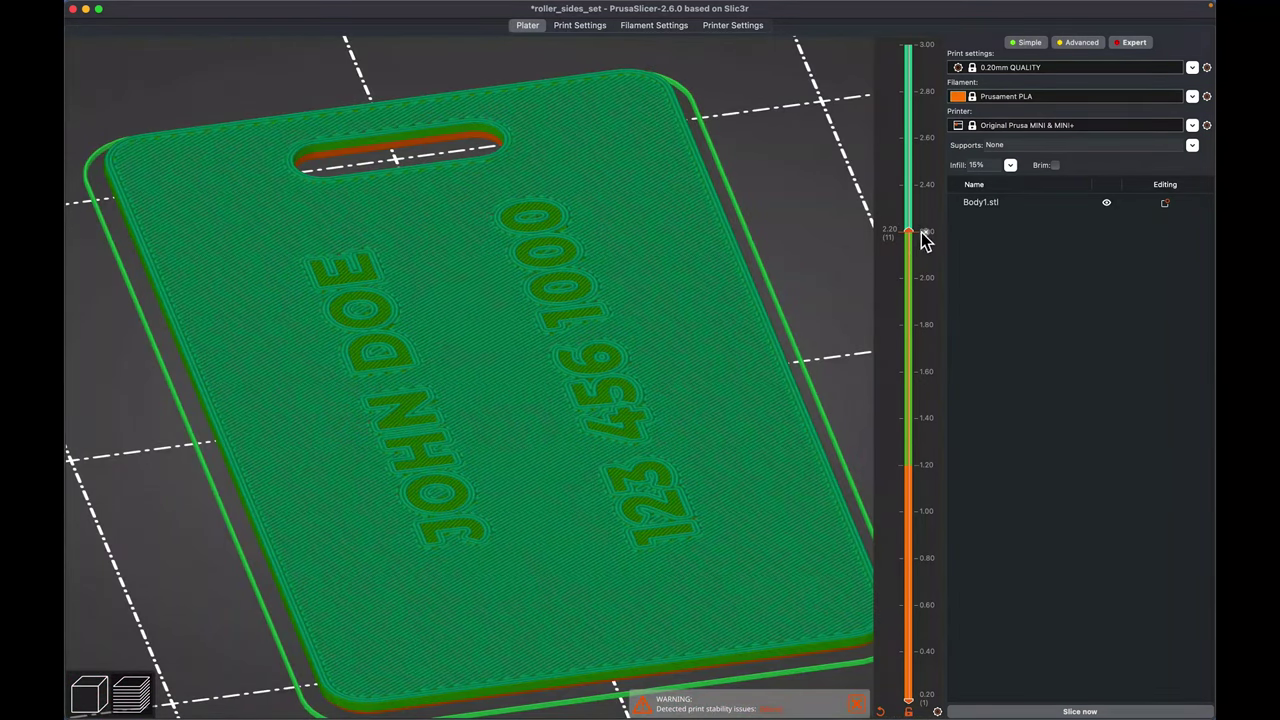
drag(922, 238, 910, 110)
mouse_move(849, 363)
mouse_down()
mouse_move(834, 346)
mouse_move(835, 378)
mouse_up()
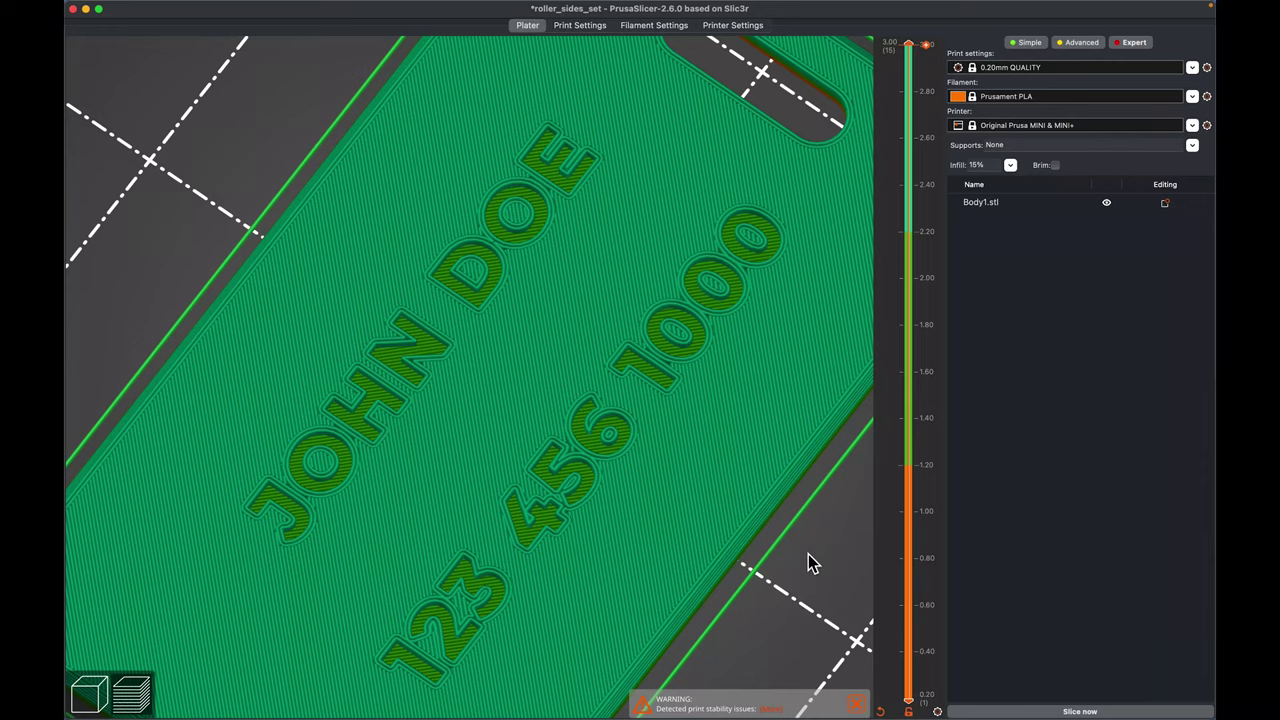
drag(812, 563, 751, 546)
scroll(786, 591, down, 8)
scroll(723, 520, up, 5)
- Re-slice the tag from the iso view, giving 1h13m and 16.34 g of filament
key(0)
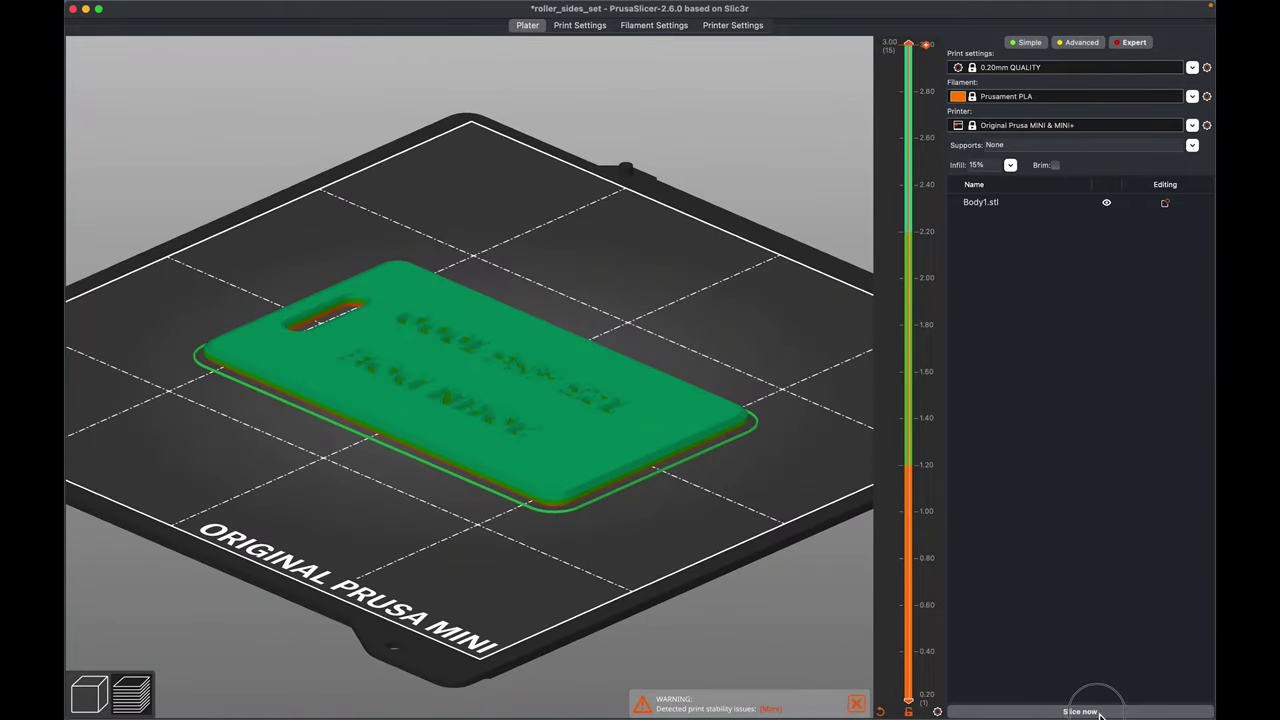
click(1099, 711)
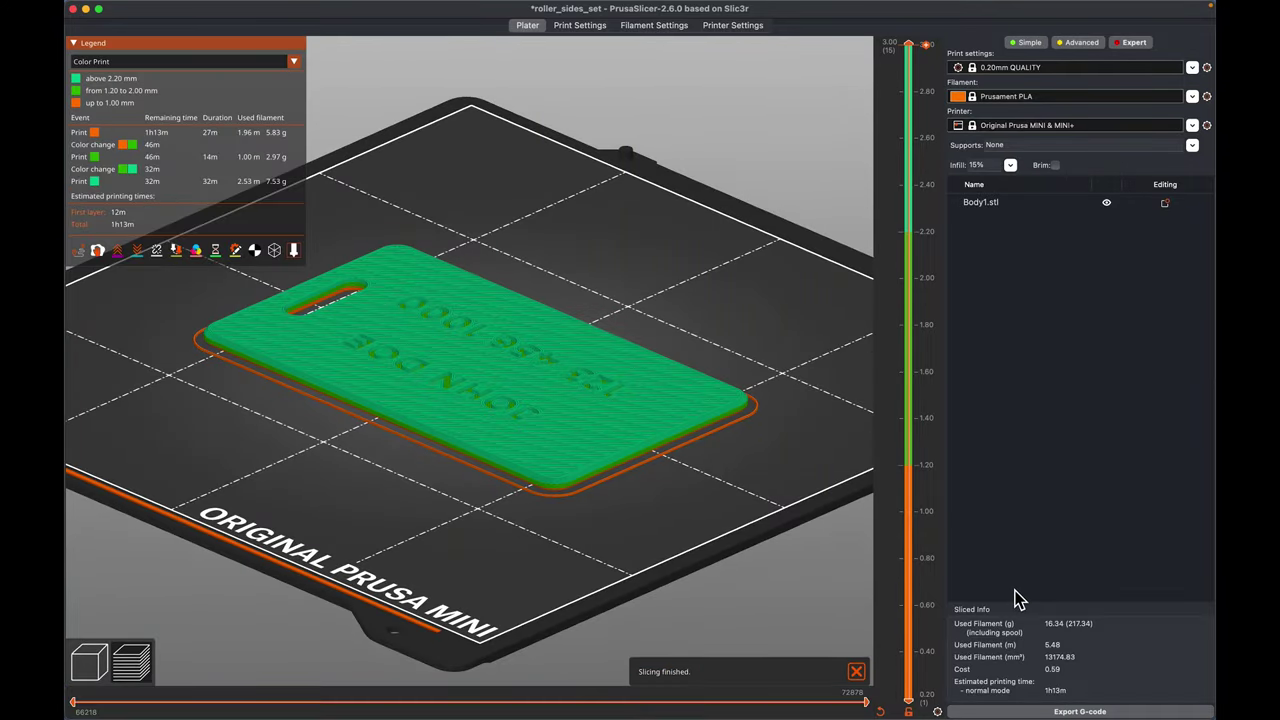
drag(814, 343, 777, 354)
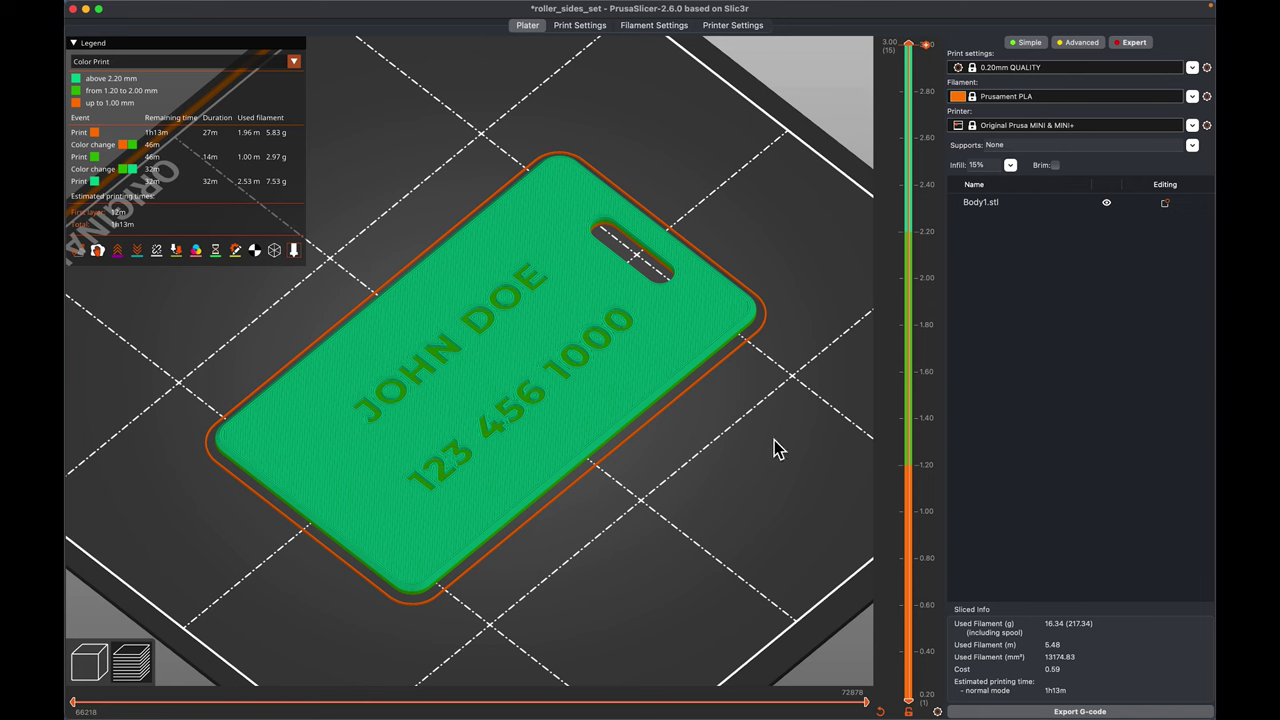
scroll(590, 533, down, 3)
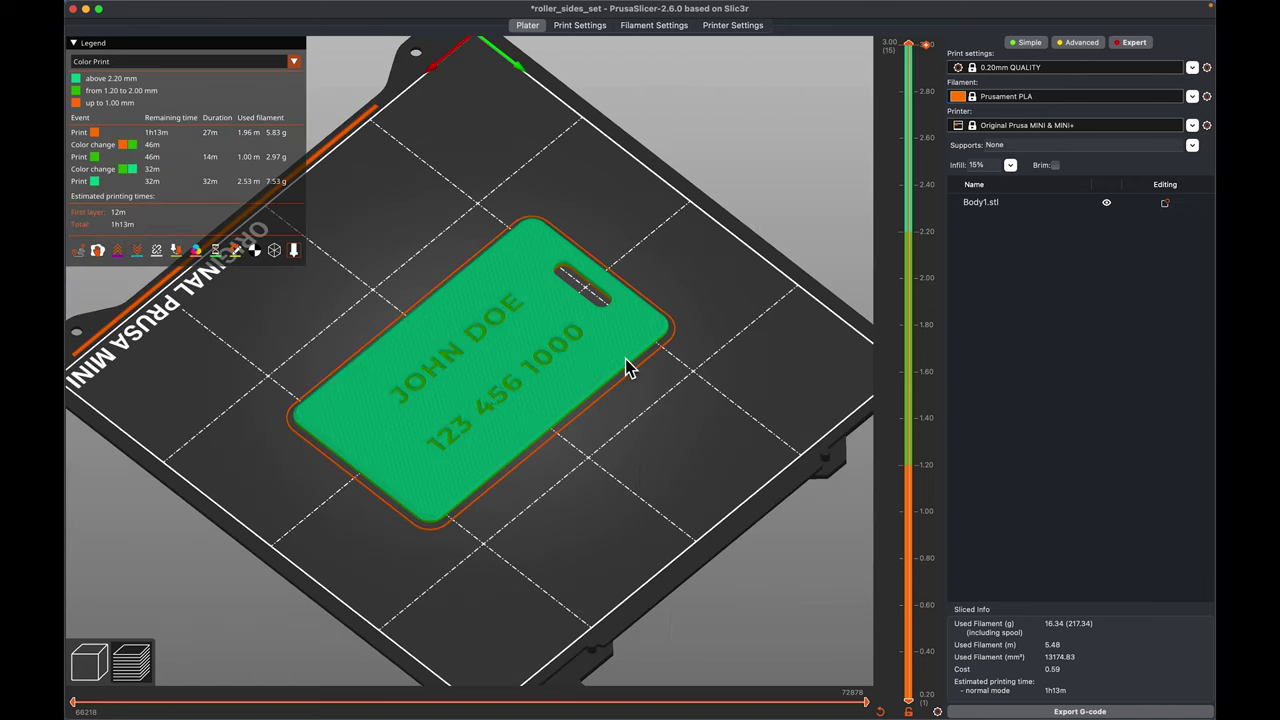
key(Tab)
- Add two more copies of the tag and auto-arrange all three on the bed
click(451, 413)
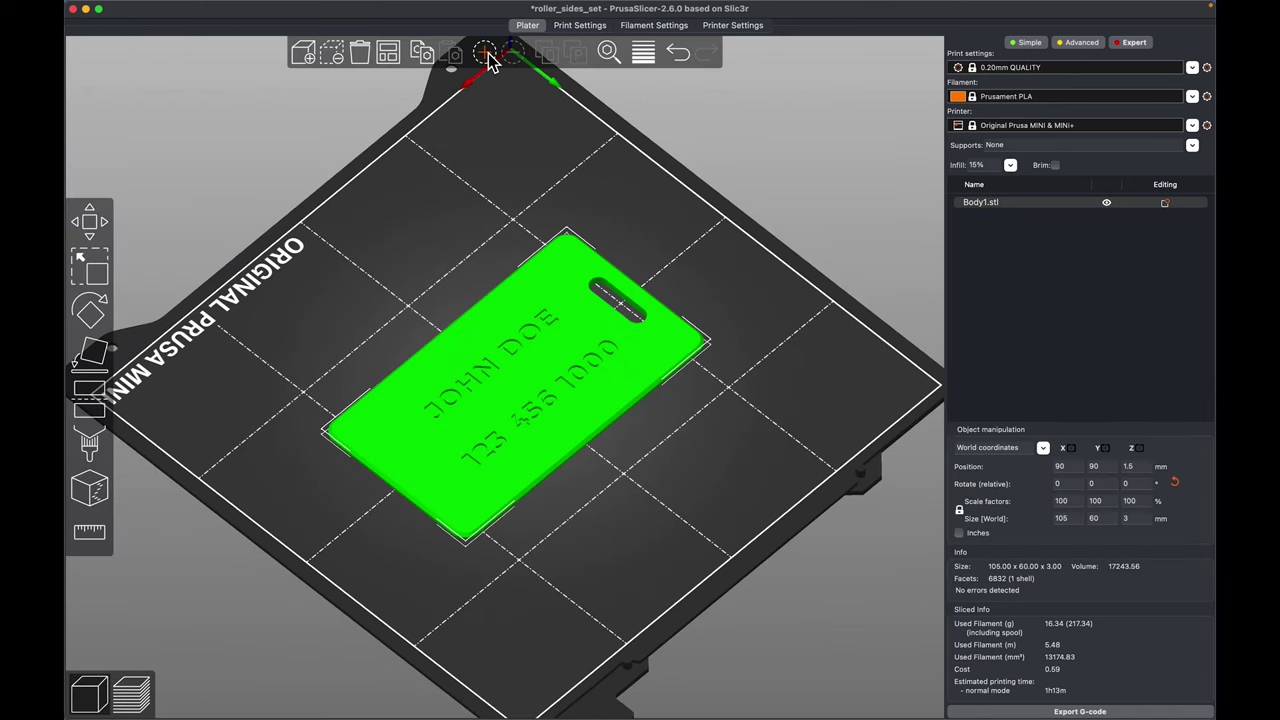
click(486, 54)
click(486, 54)
click(388, 55)
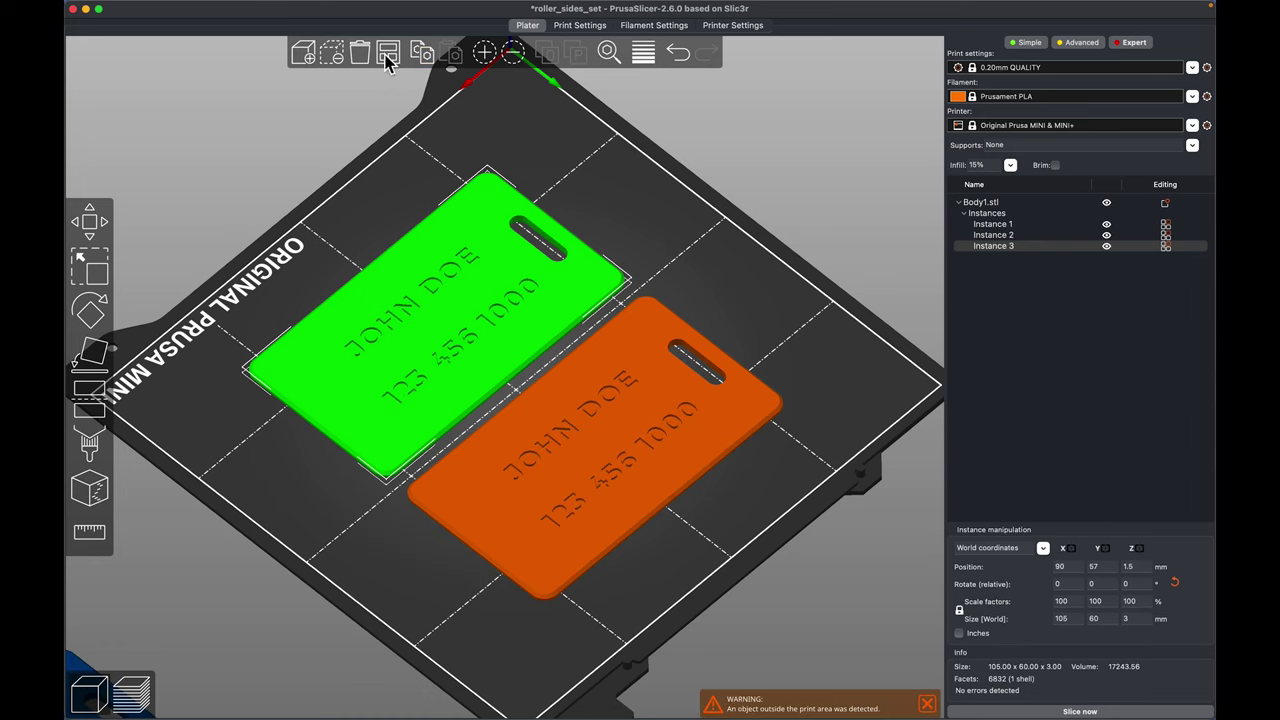
key(1)
drag(757, 394, 630, 339)
- Reposition the upper and lower tags so they sit fully on the bed
click(630, 339)
drag(533, 332, 553, 302)
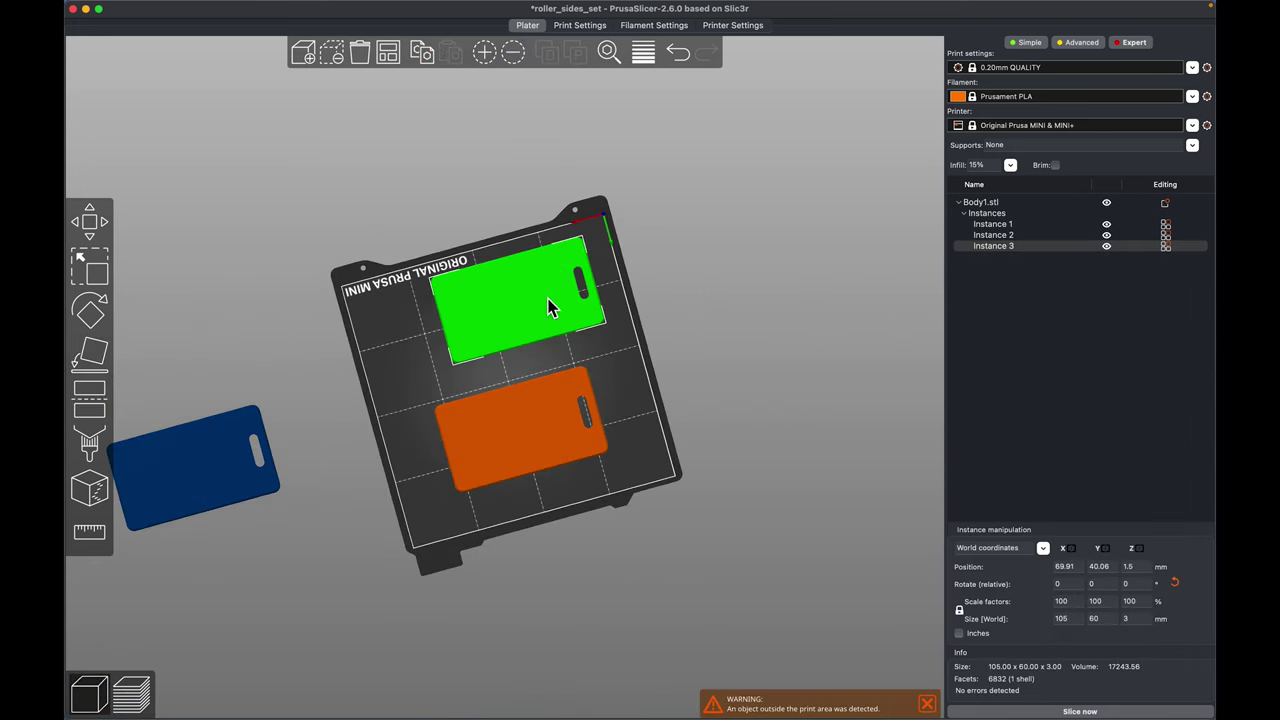
click(535, 418)
click(535, 418)
mouse_move(572, 398)
mouse_down()
mouse_move(600, 403)
mouse_move(591, 408)
mouse_up()
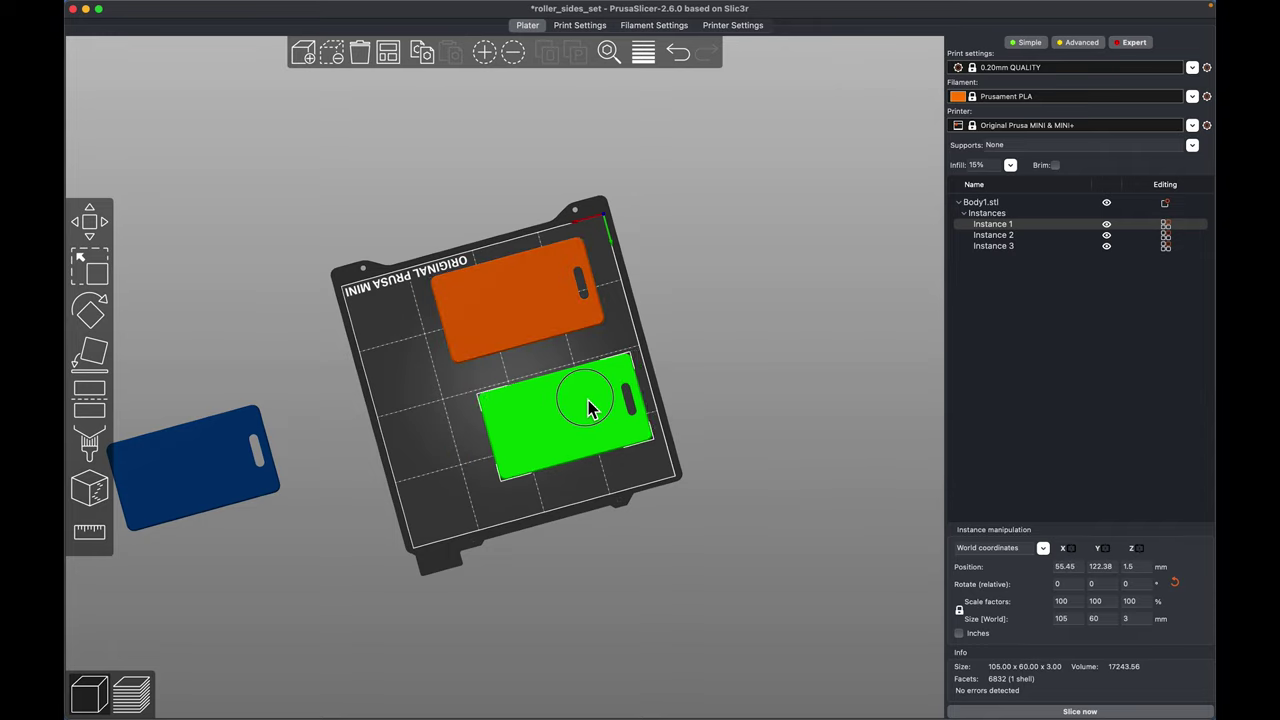
drag(600, 329, 606, 380)
click(608, 391)
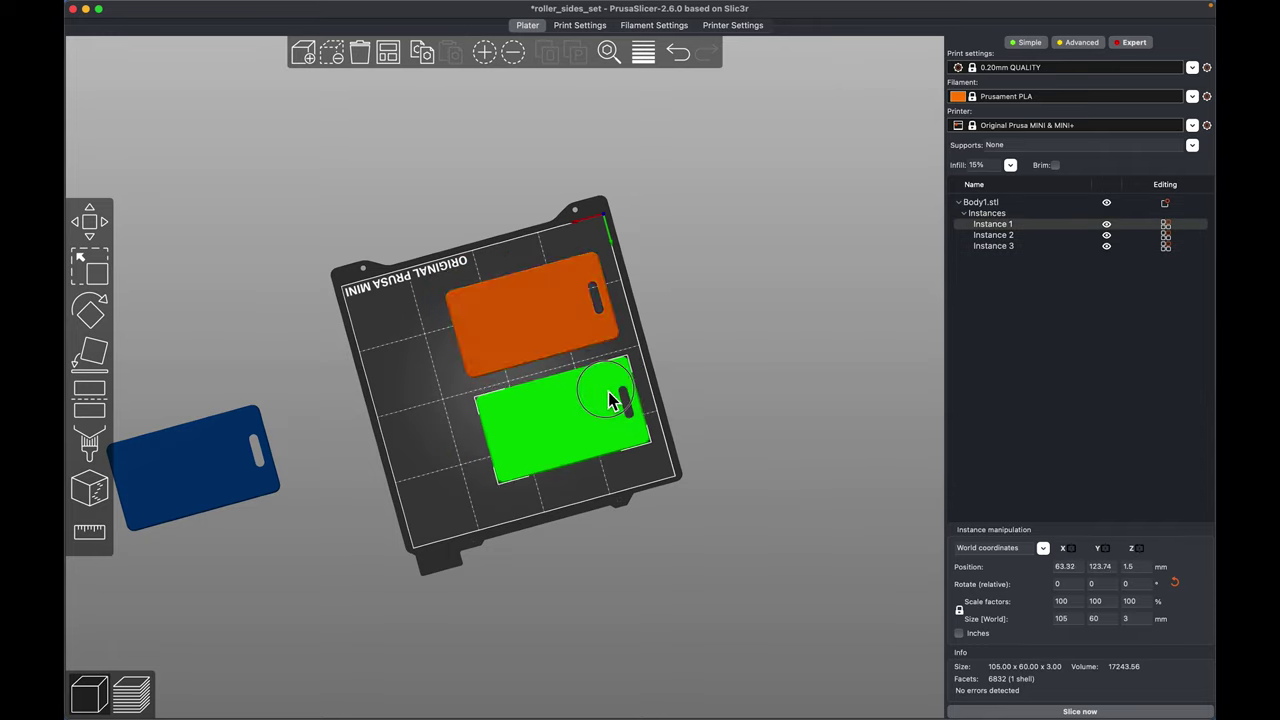
click(590, 323)
drag(594, 325, 586, 326)
- Move the off-bed copy onto the bed's left side and rotate it 90°
click(214, 463)
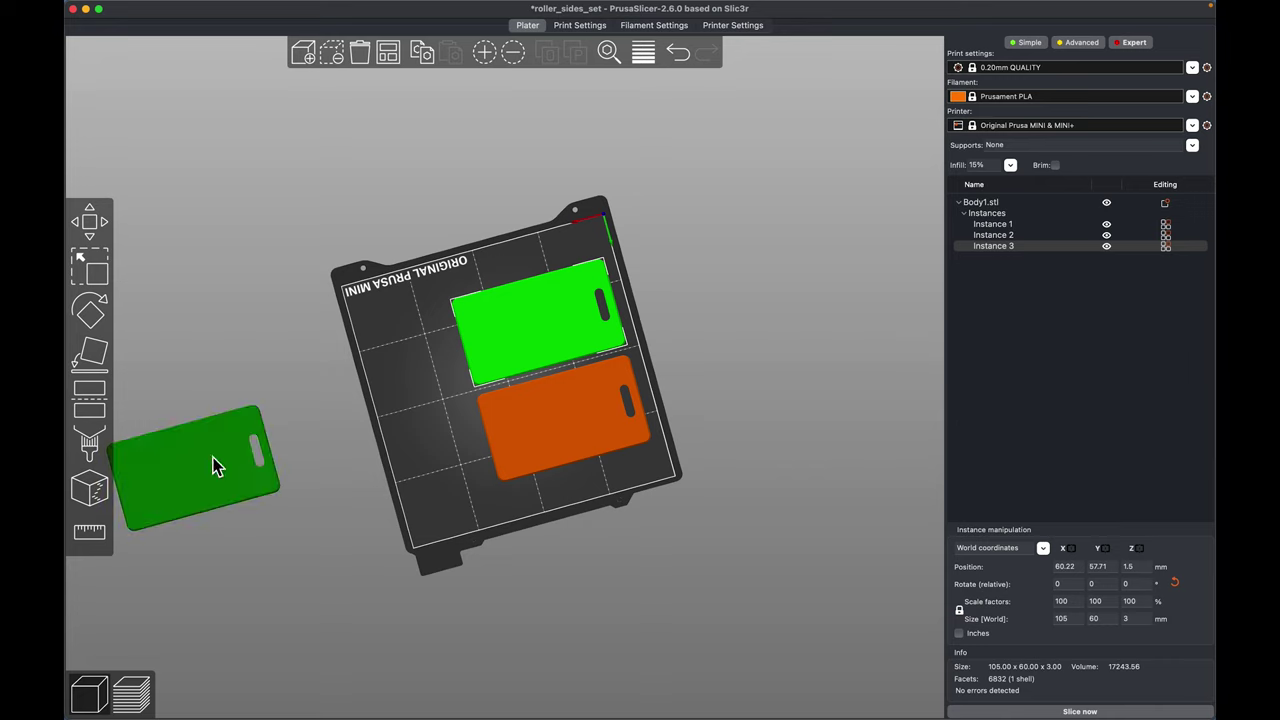
drag(375, 405, 443, 391)
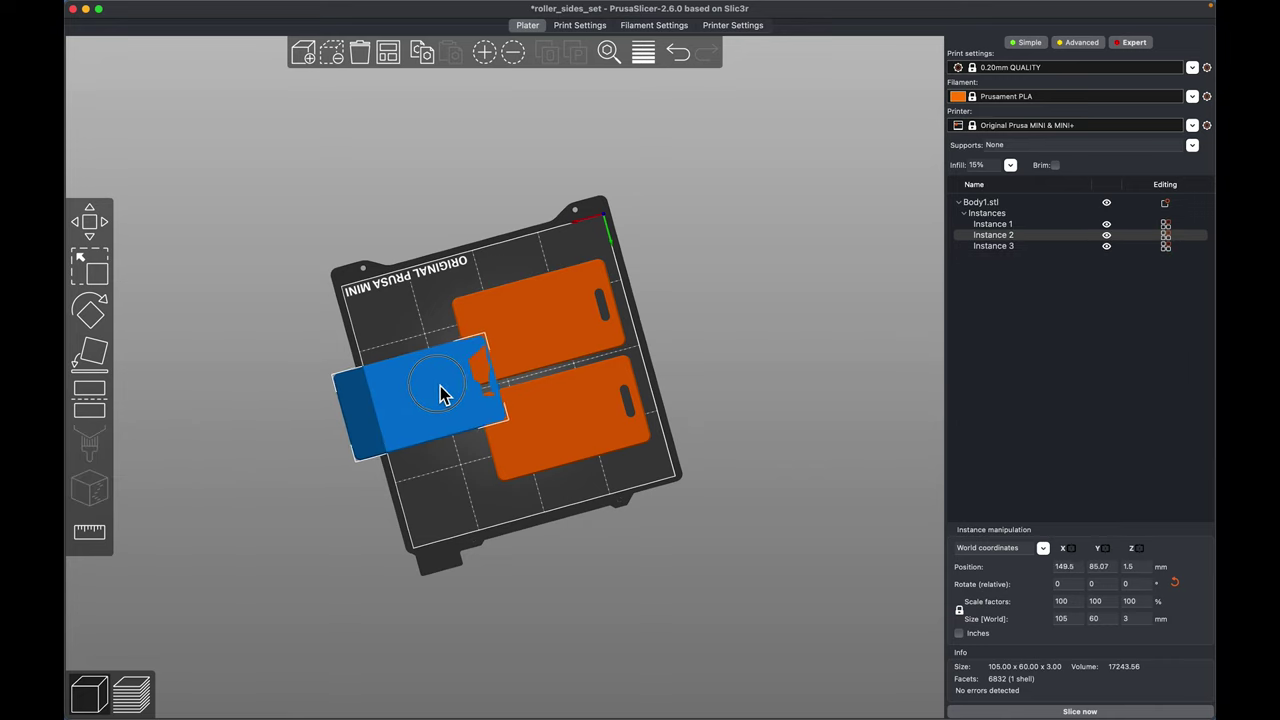
click(89, 312)
drag(318, 426, 591, 494)
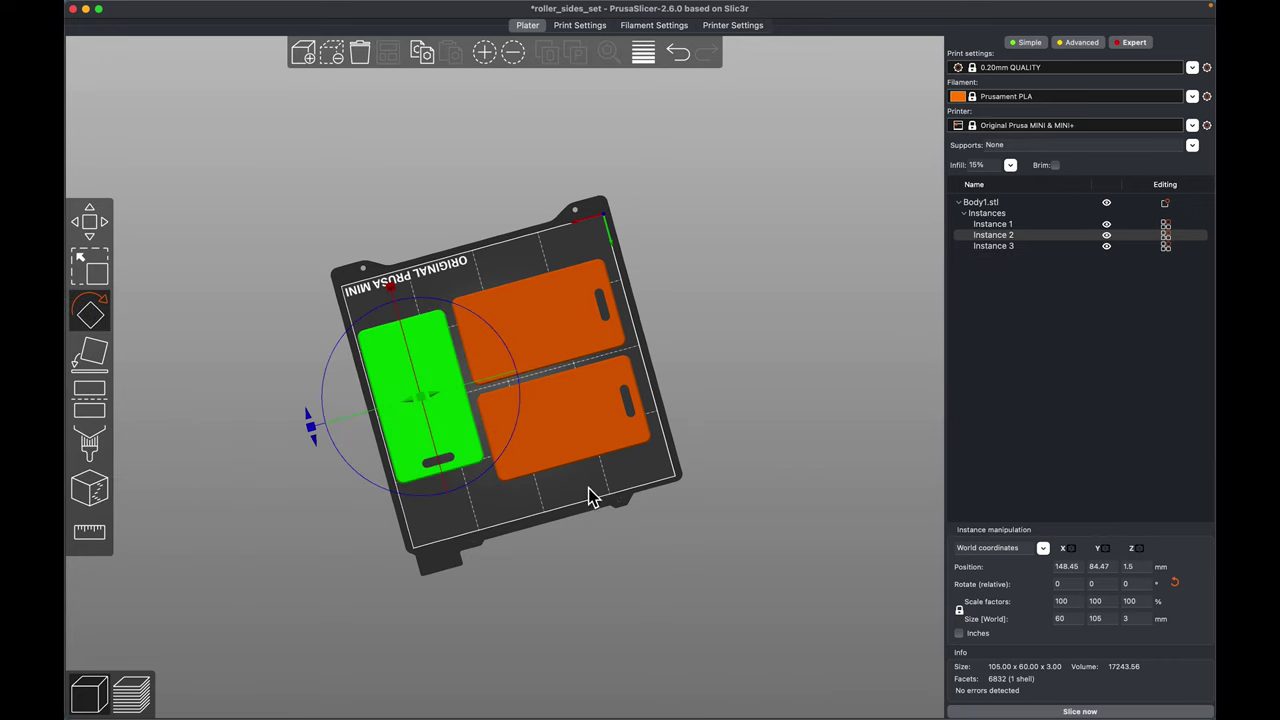
click(640, 503)
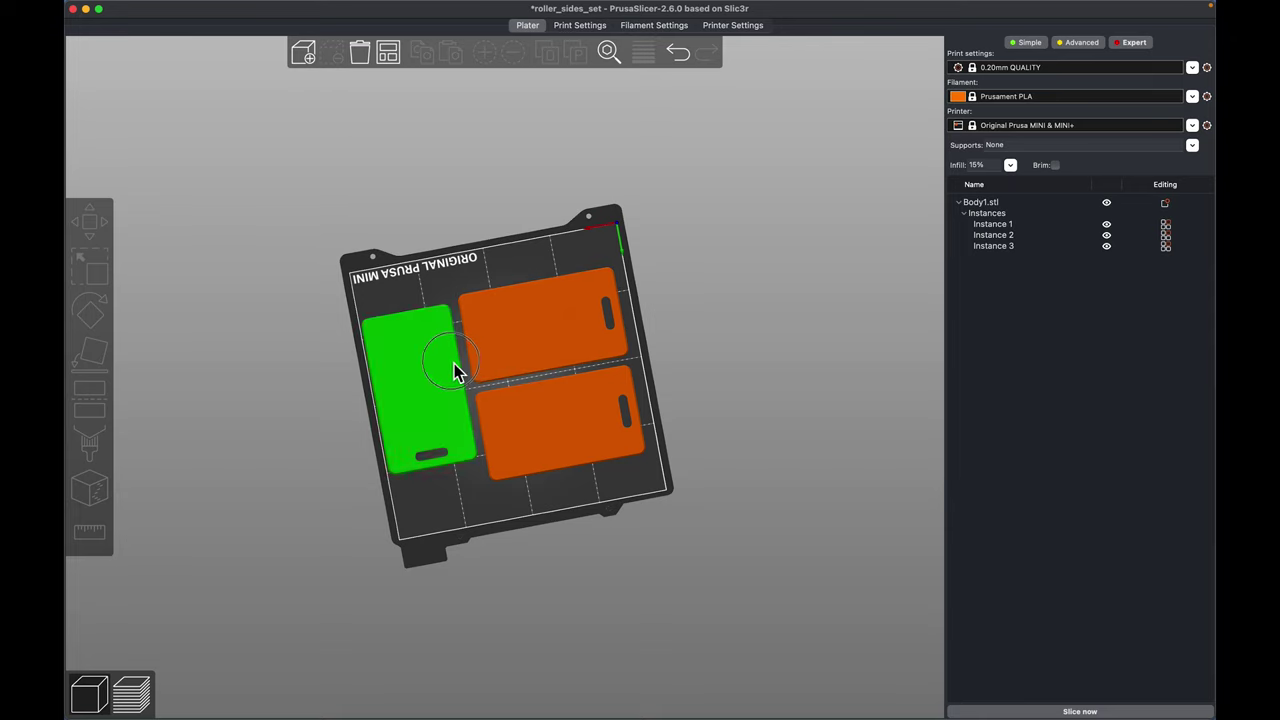
- Check the tag placements and slice all three tags
click(457, 372)
click(560, 402)
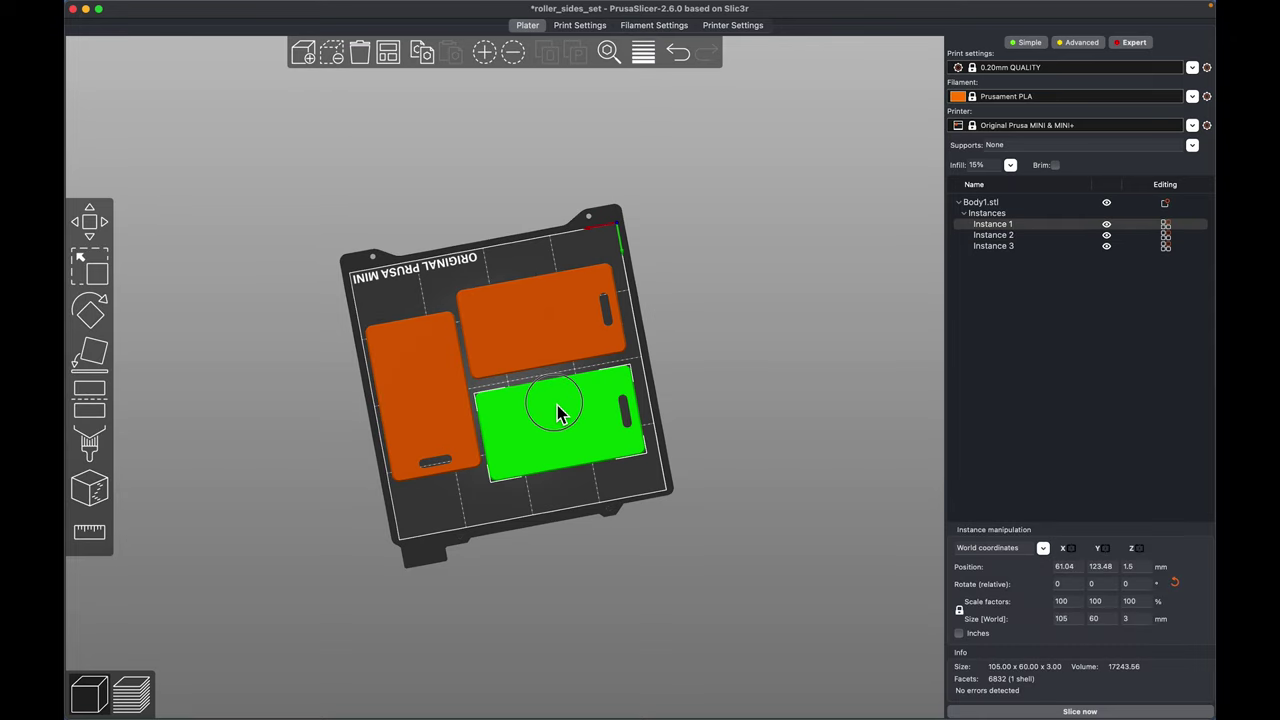
click(588, 493)
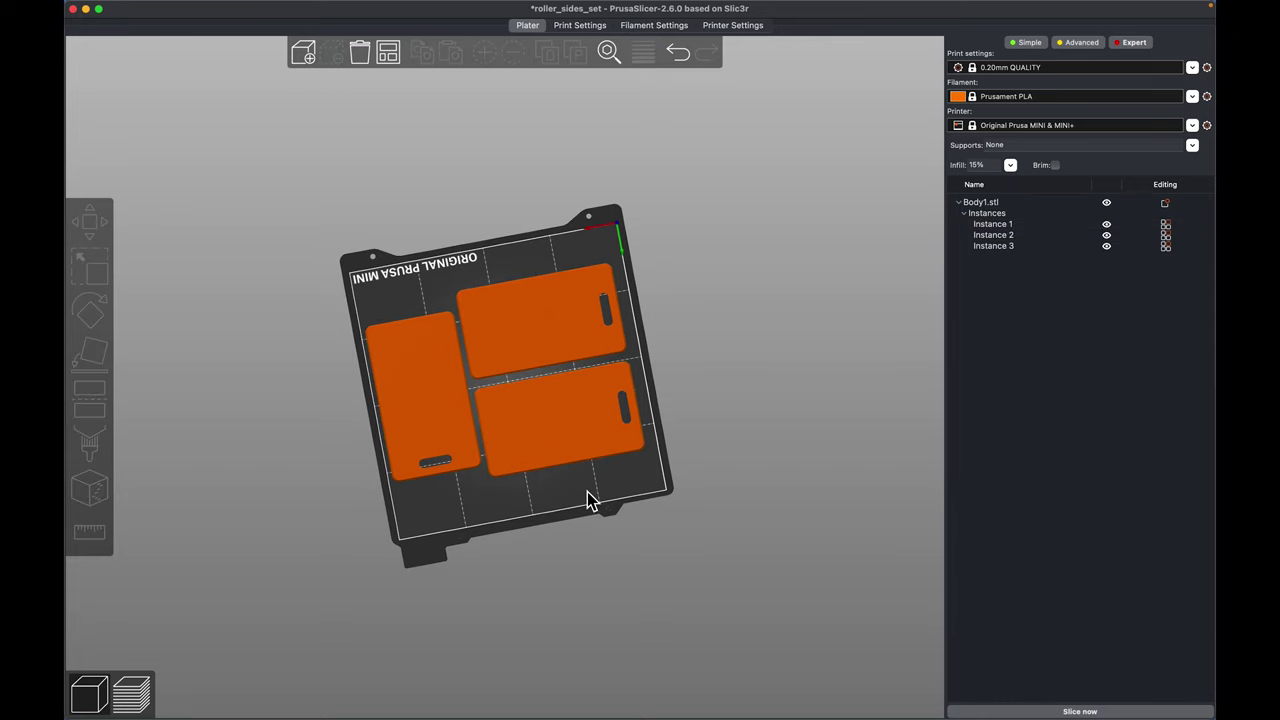
click(1052, 708)
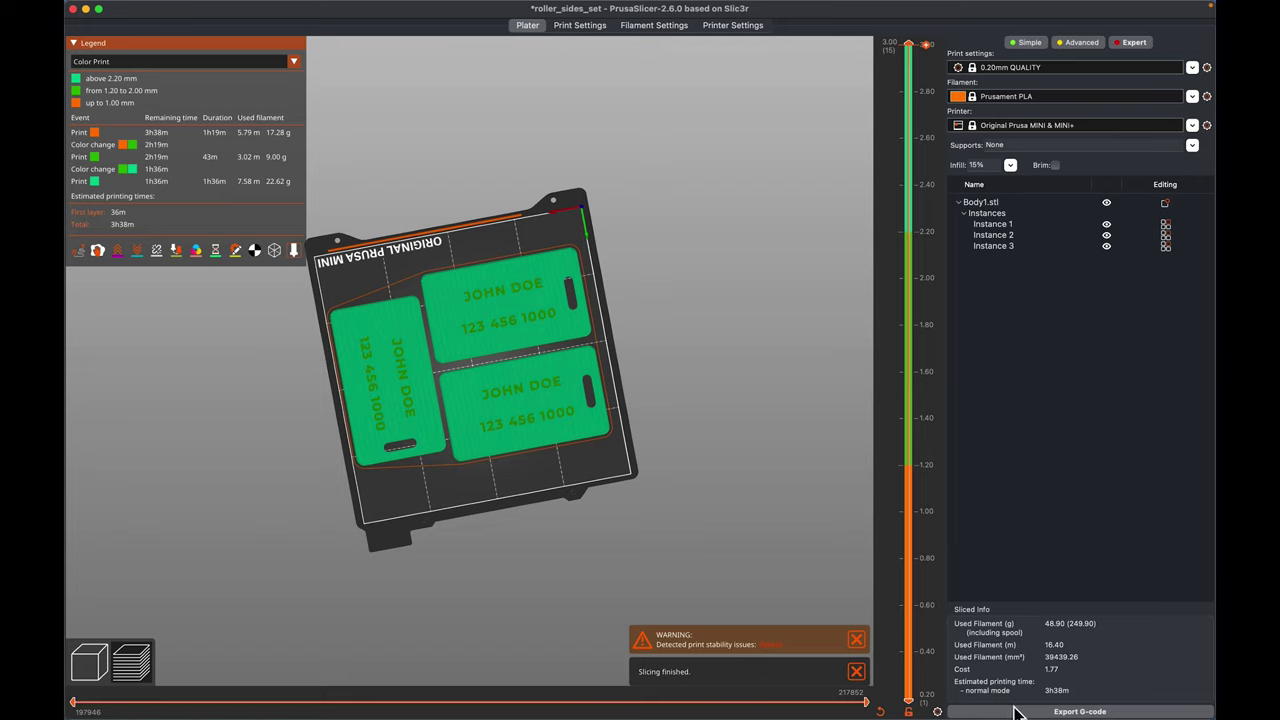
- Orbit and zoom the G-code preview to inspect the three sliced tags from low and tilted angles
mouse_move(483, 486)
mouse_down()
mouse_move(531, 423)
mouse_move(507, 516)
mouse_move(539, 464)
mouse_move(543, 500)
mouse_move(499, 497)
mouse_up()
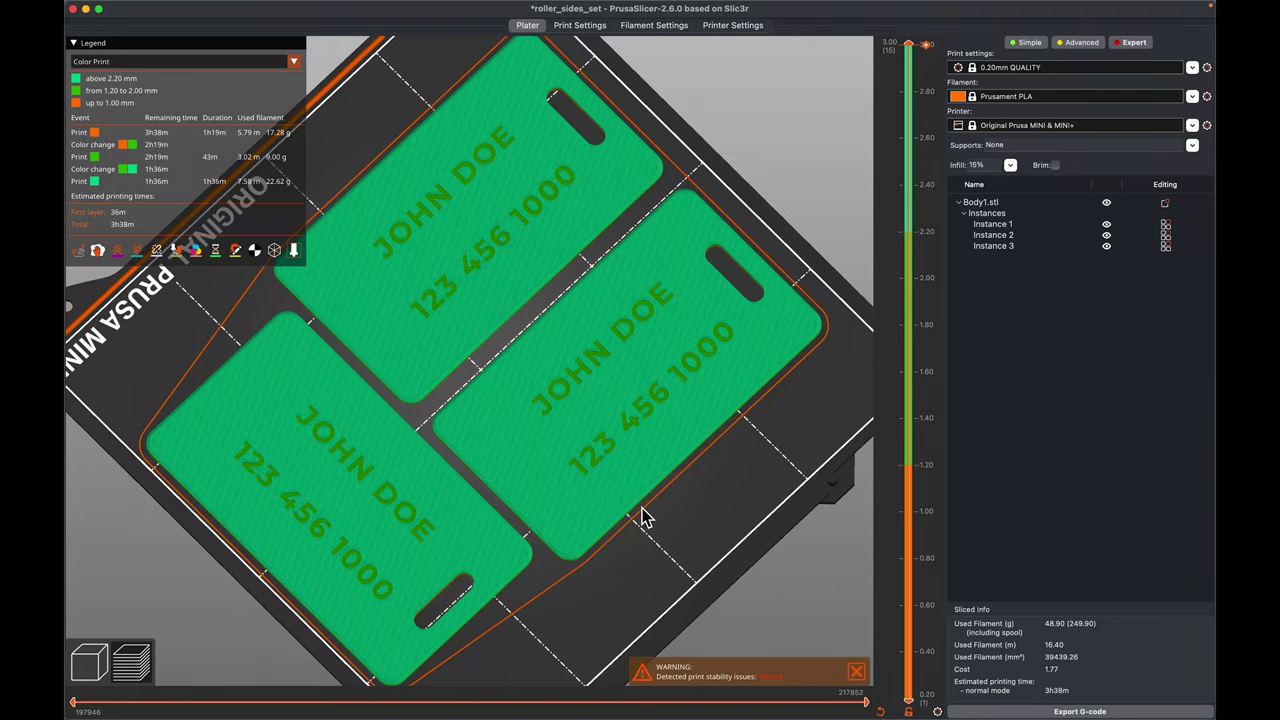
drag(643, 518, 728, 483)
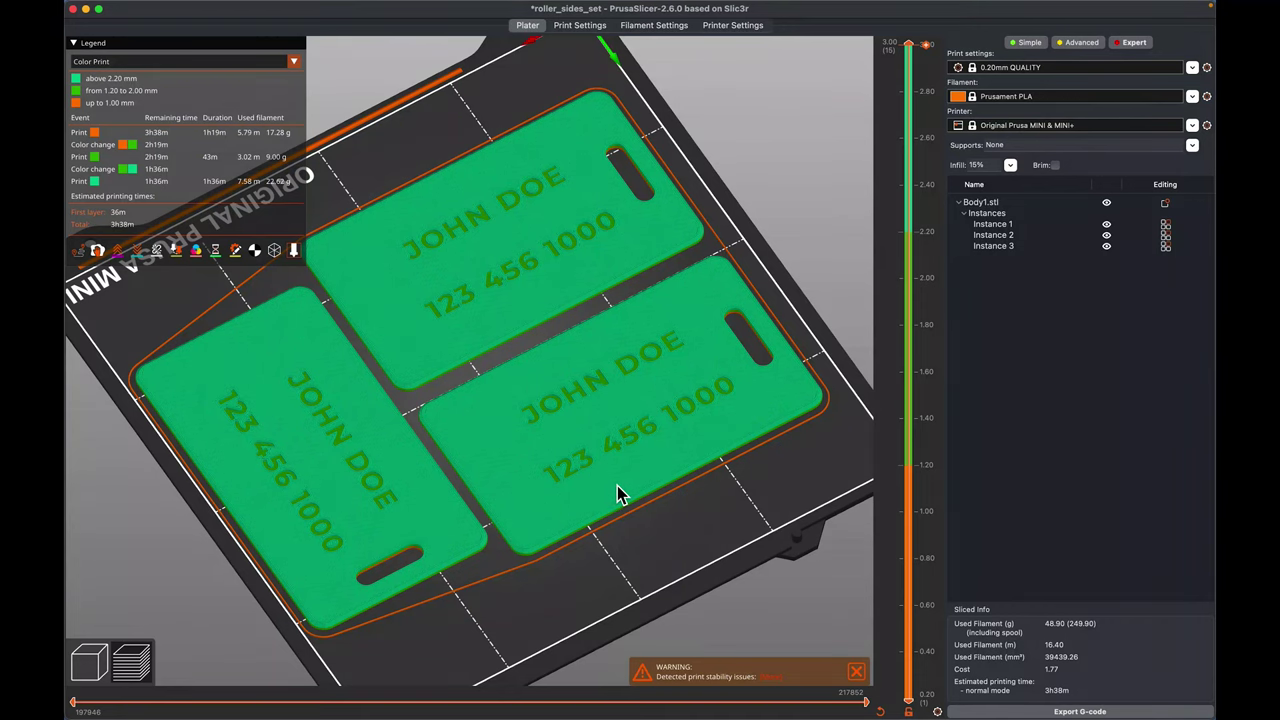
scroll(682, 559, down, 5)
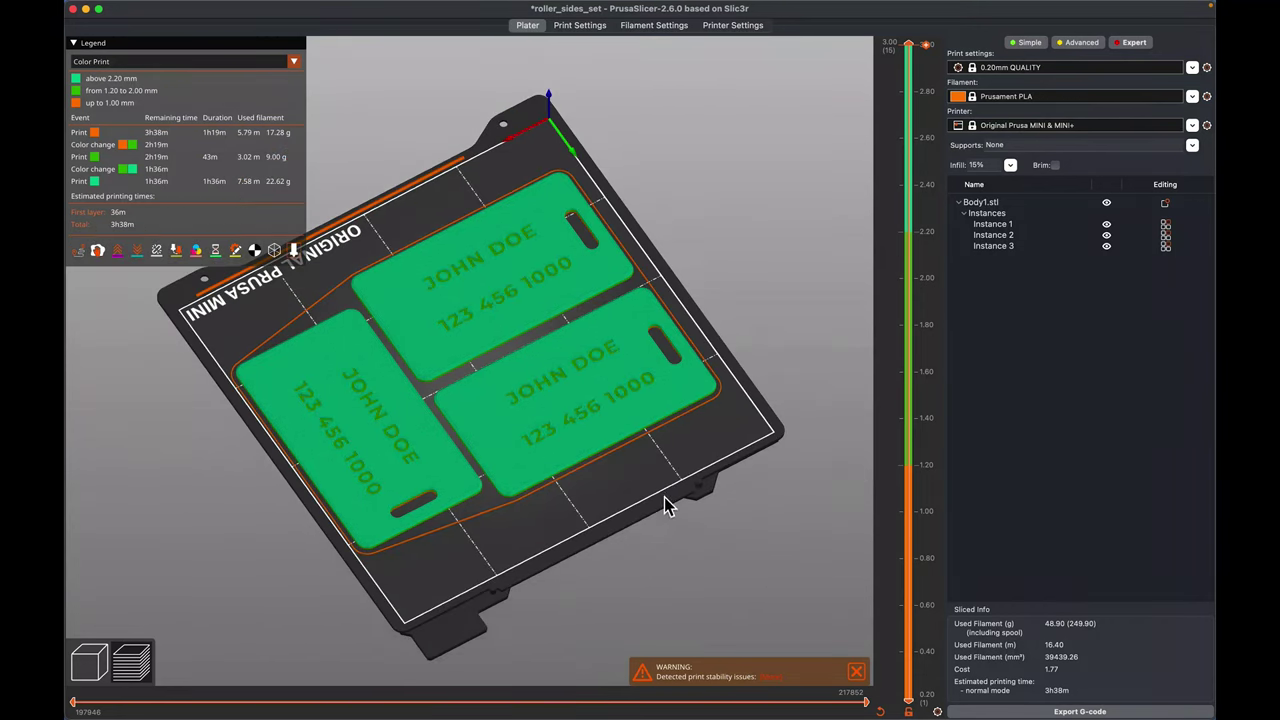
drag(666, 506, 669, 511)
scroll(668, 514, up, 5)
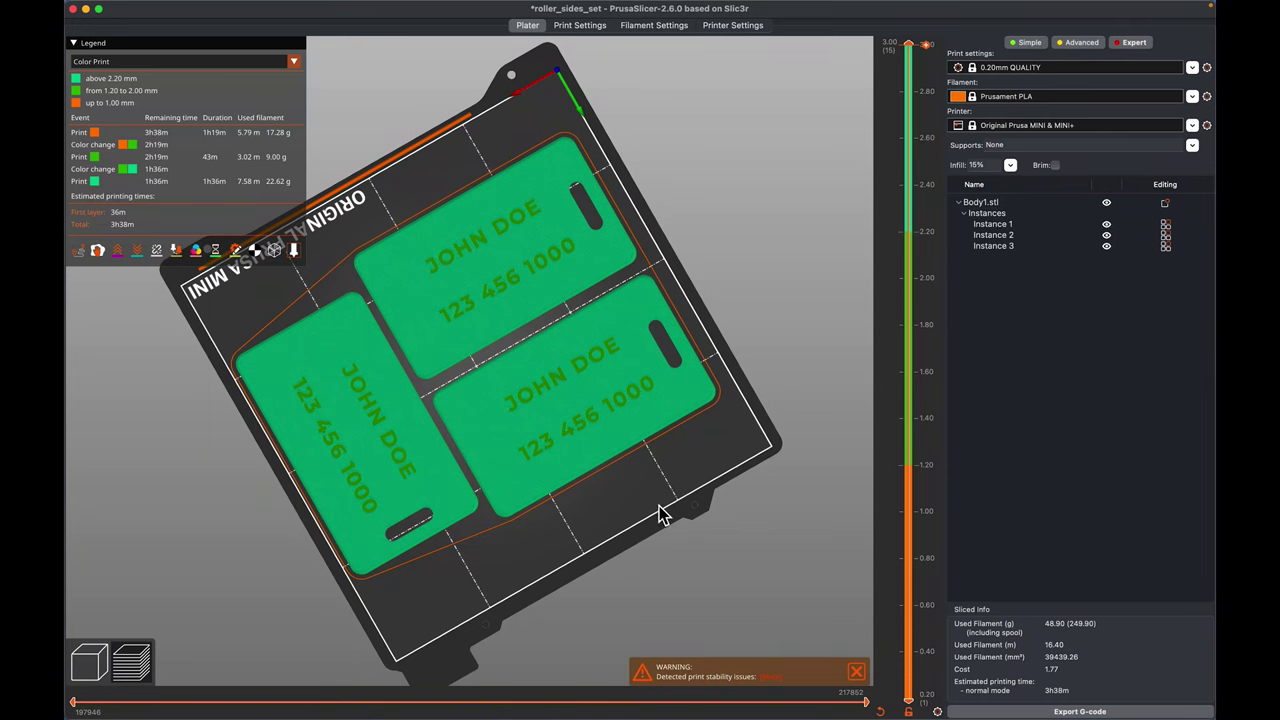
drag(660, 514, 670, 478)
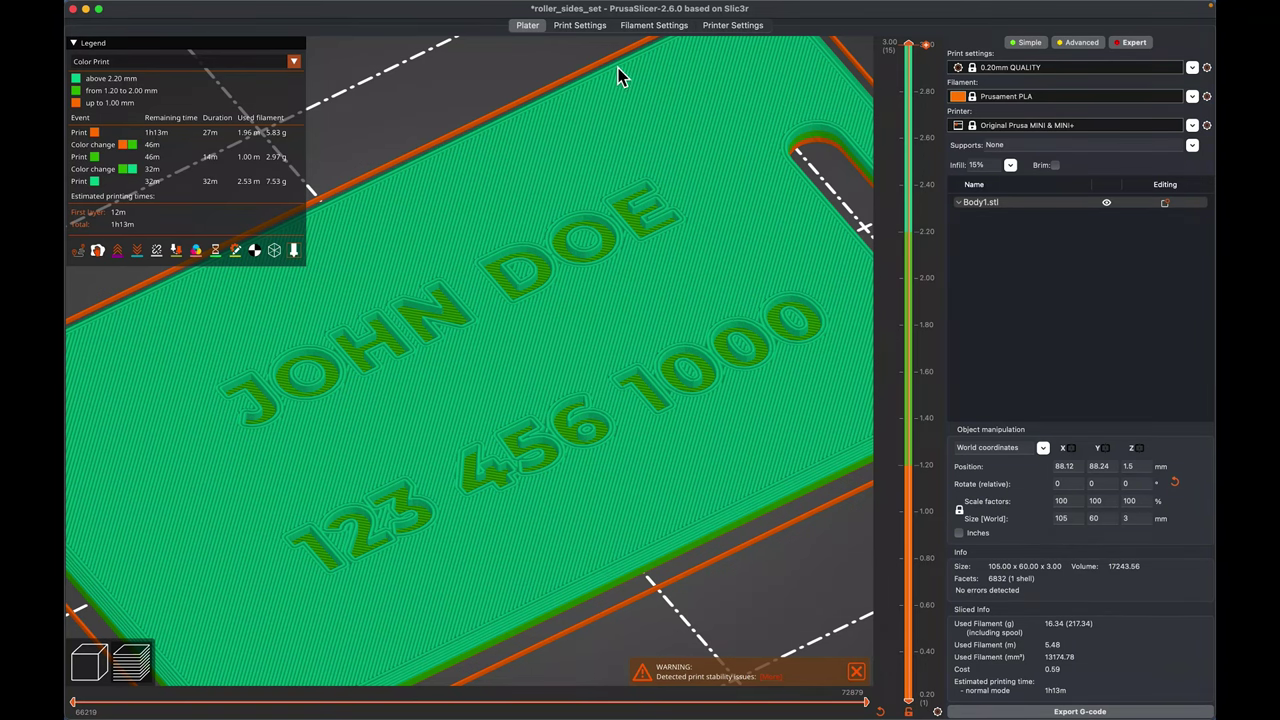
- Set the Infill top fill pattern to Hilbert Curve and go back to the plate to re-slice
click(586, 27)
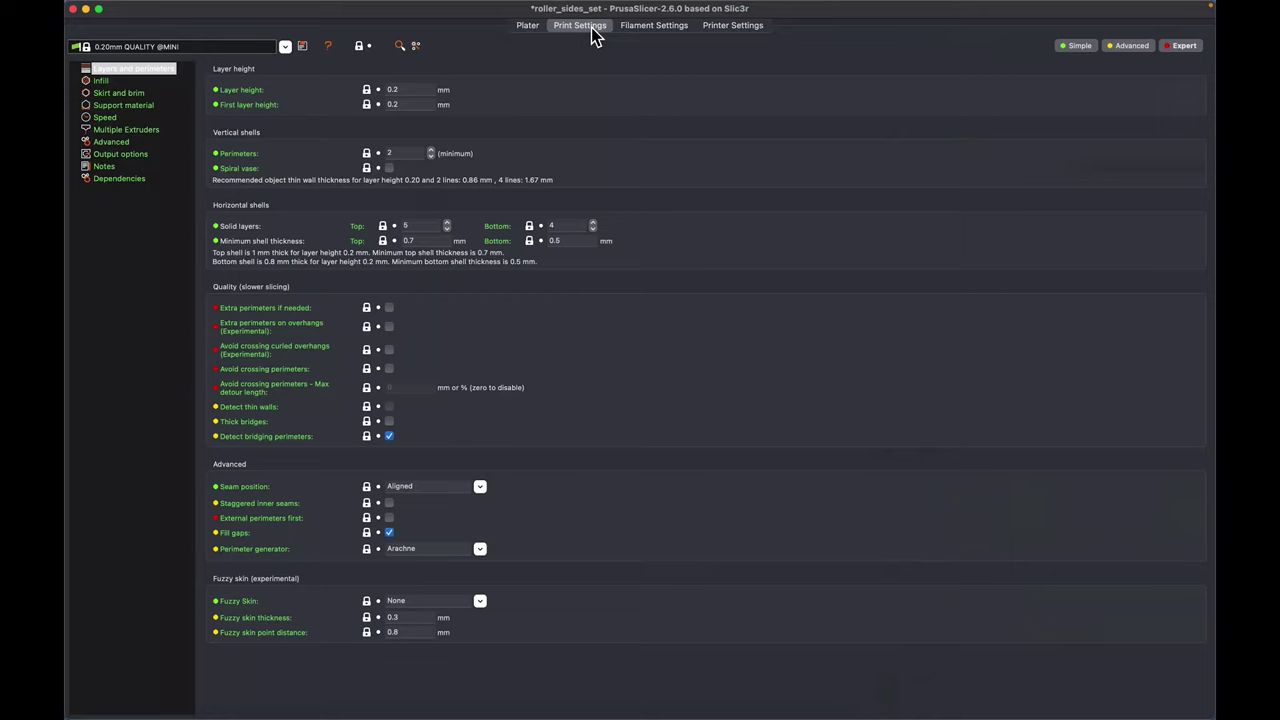
click(110, 84)
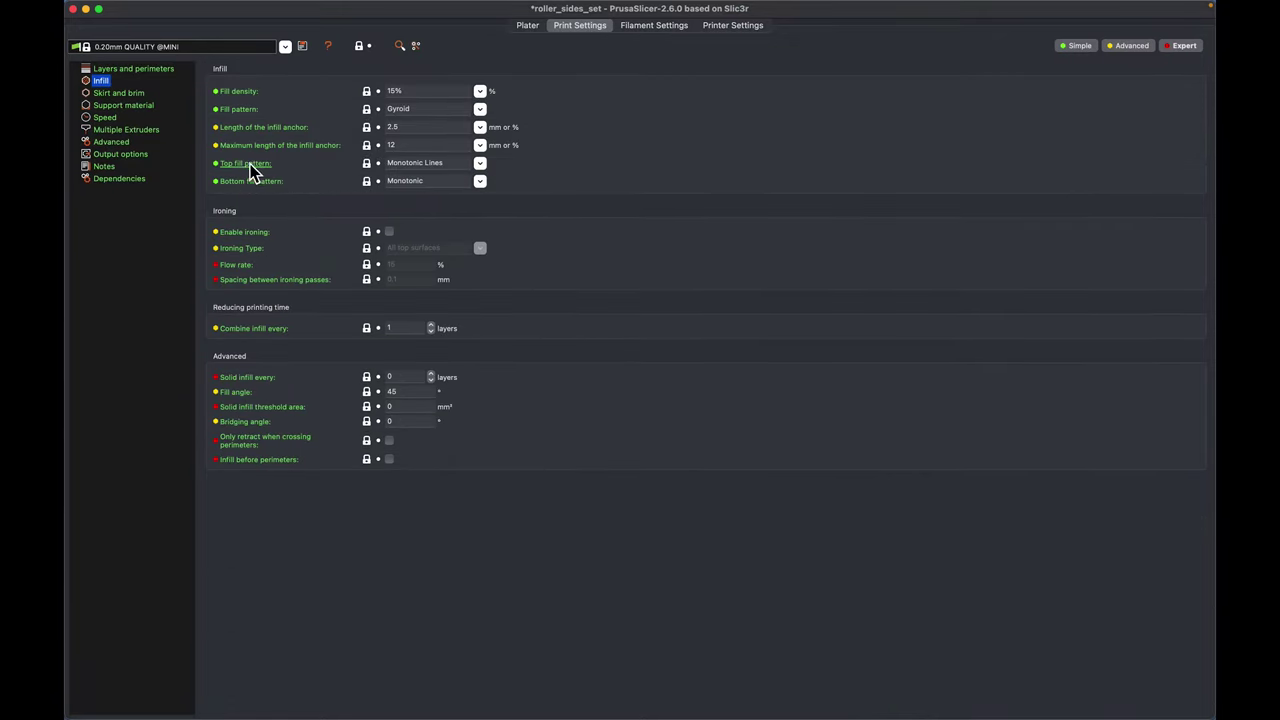
mouse_move(248, 168)
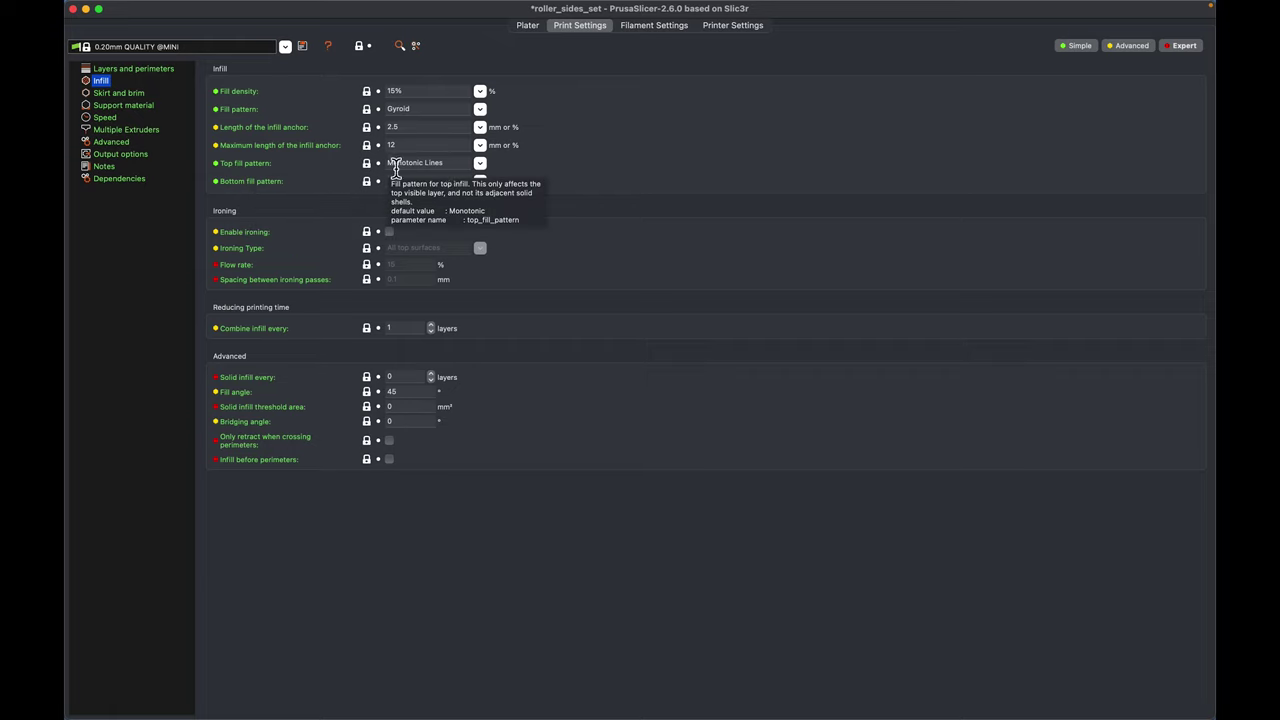
click(482, 165)
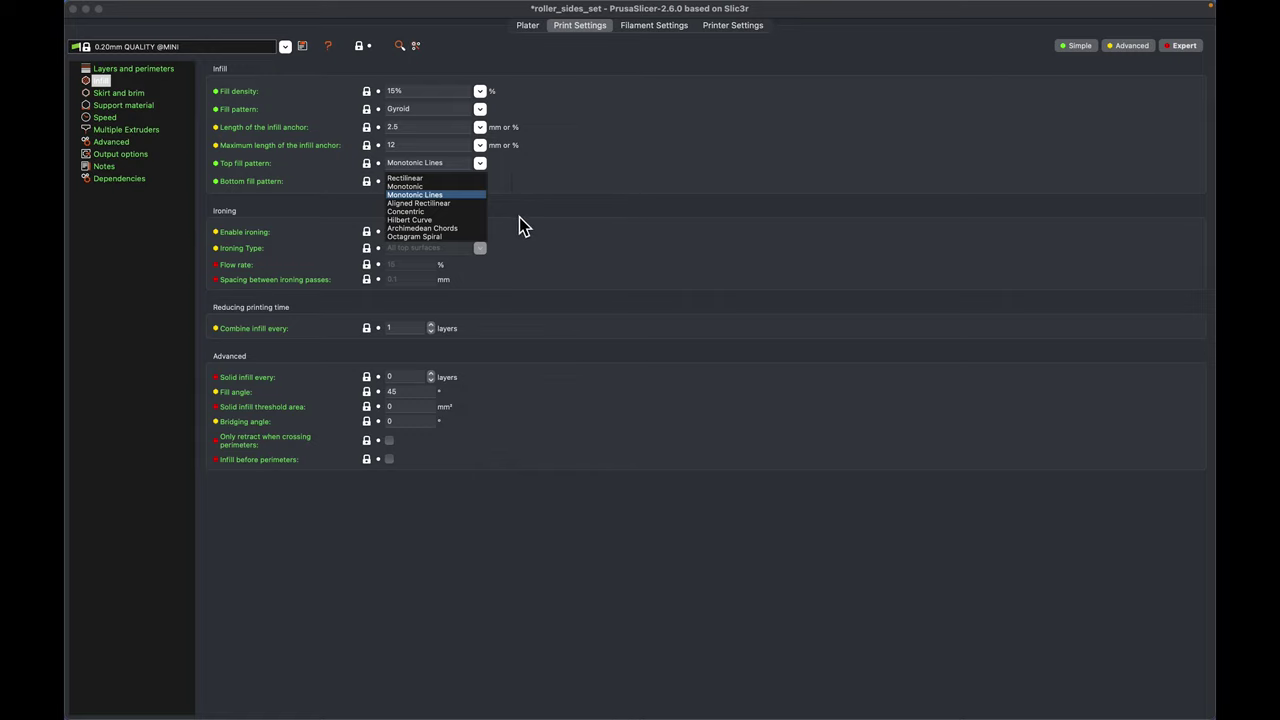
click(416, 221)
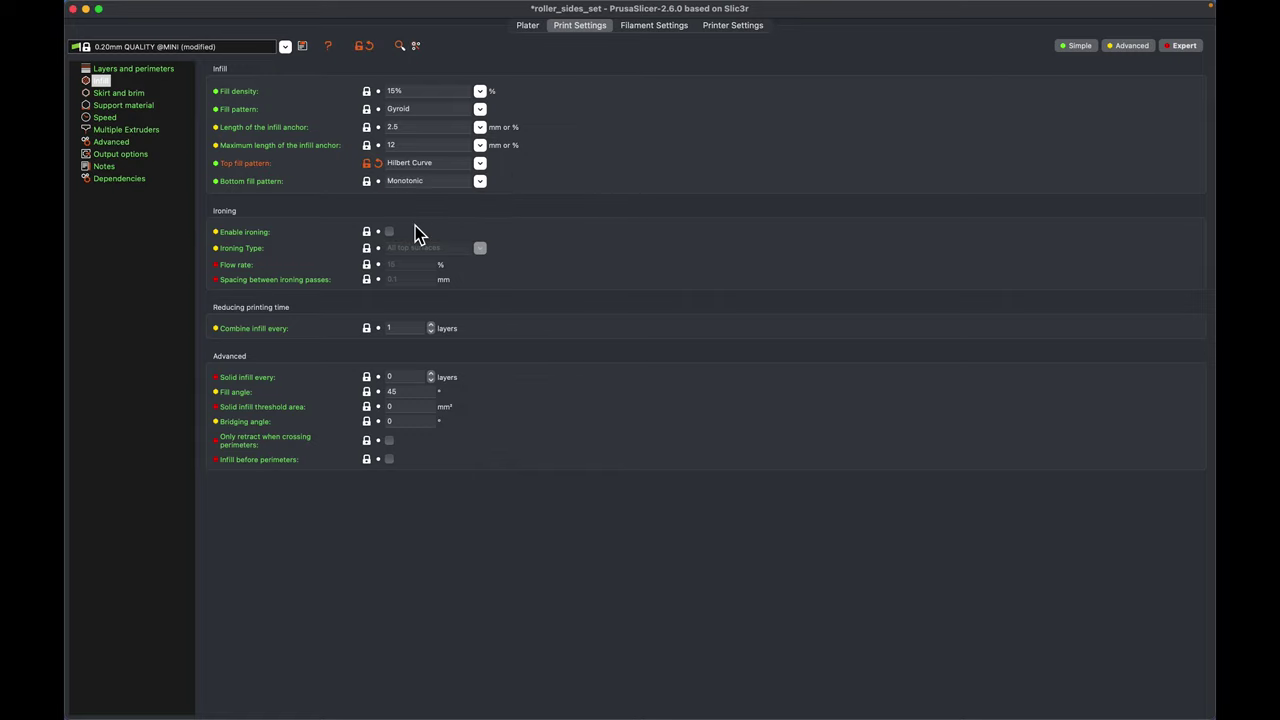
click(527, 25)
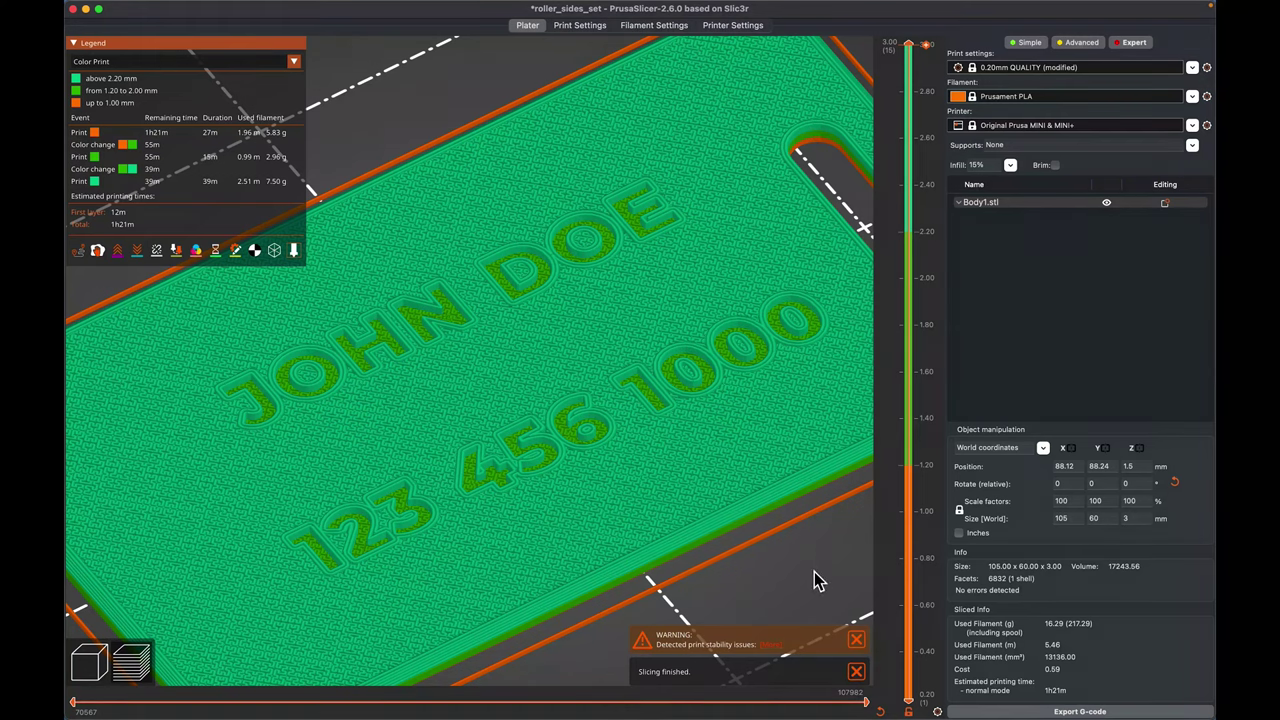
scroll(820, 572, down, 4)
- Switch the top fill pattern to Concentric and view the re-sliced top surface (1h14m, 16.35 g)
scroll(810, 574, up, 4)
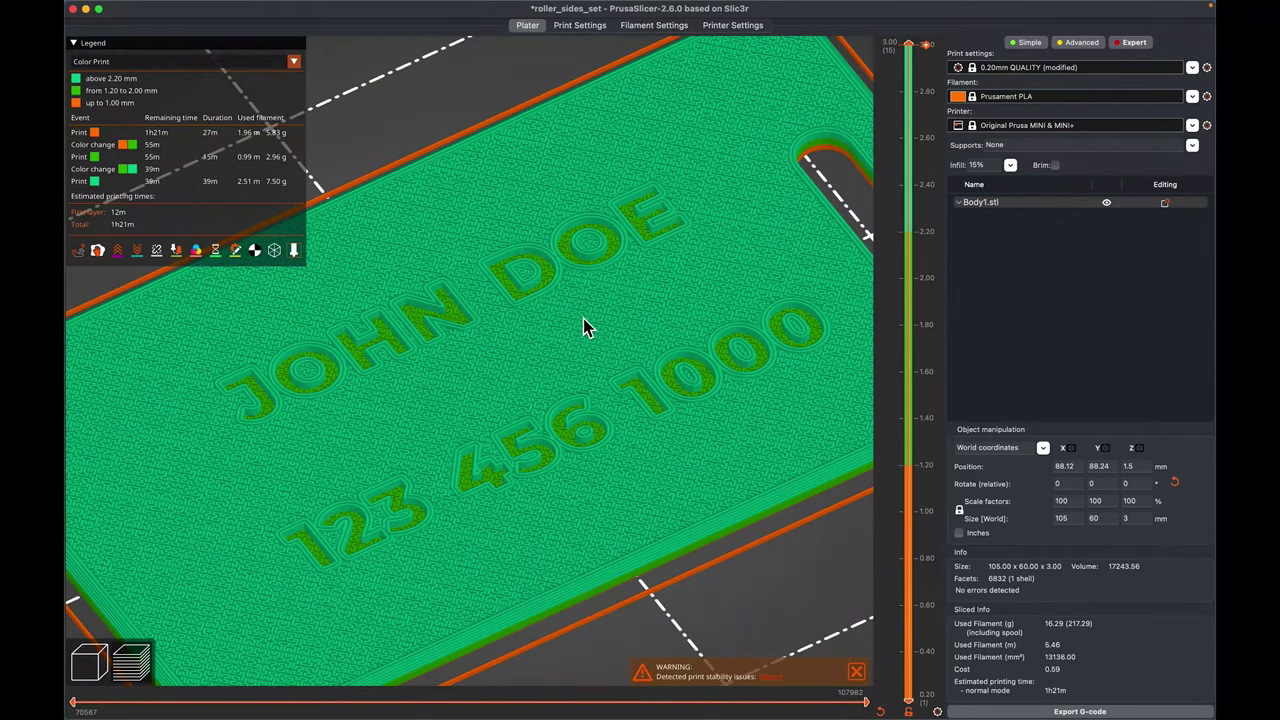
click(592, 28)
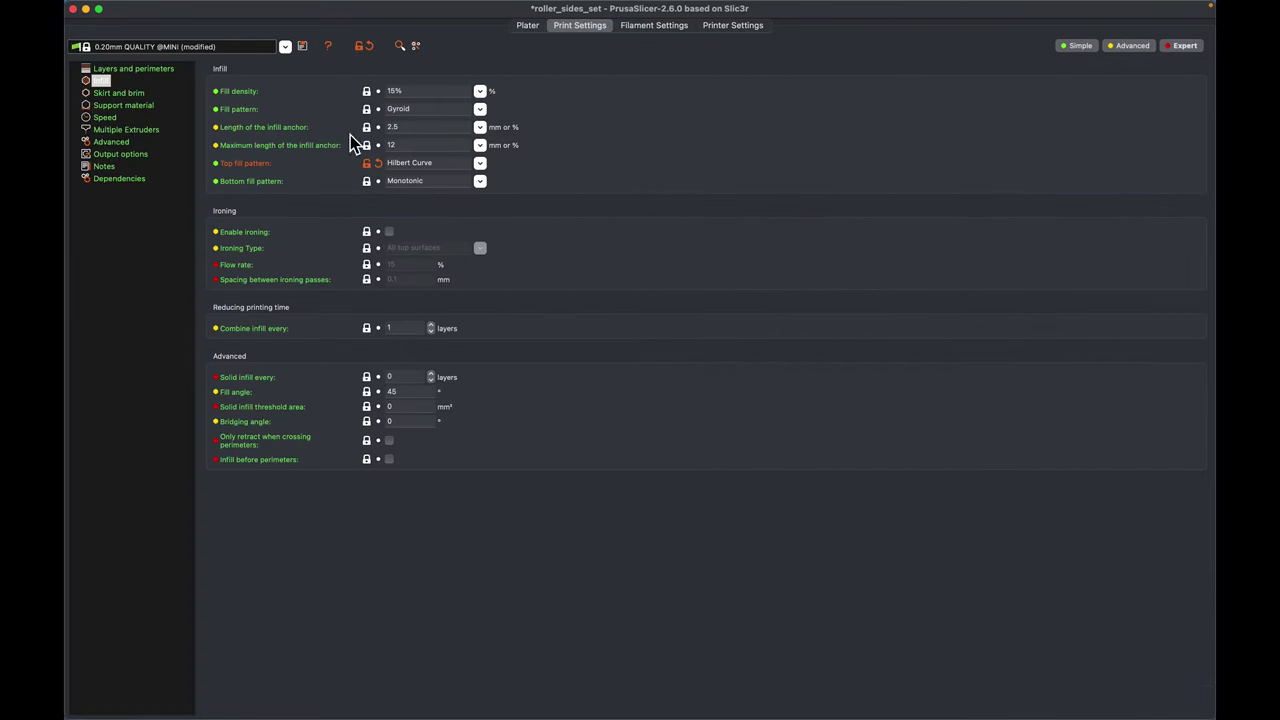
click(481, 163)
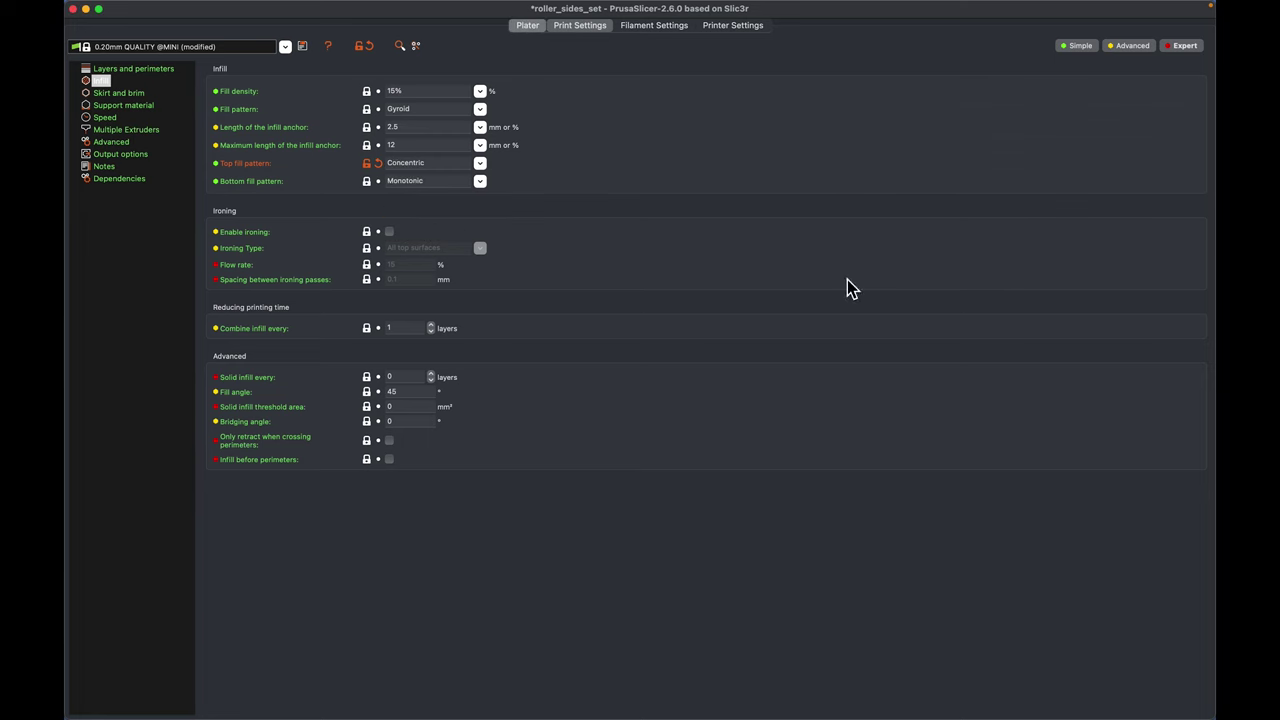
key(super+1)
scroll(558, 573, up, 3)
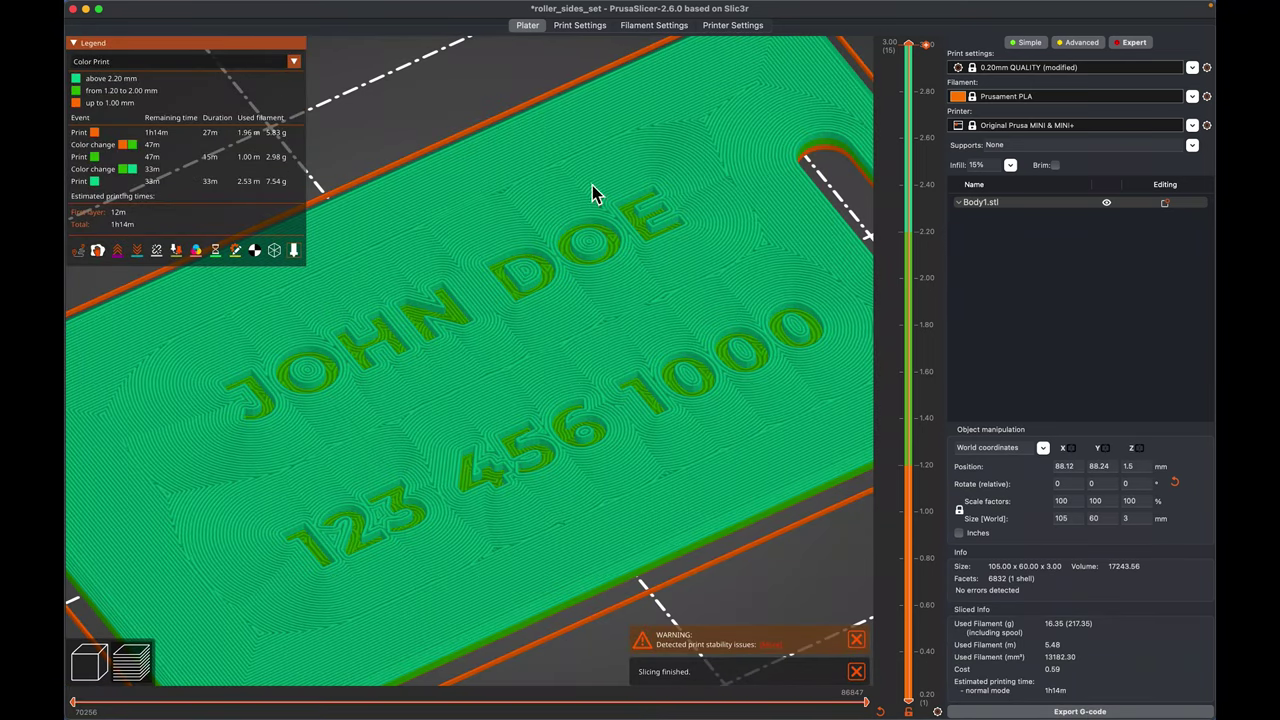
scroll(582, 443, down, 5)
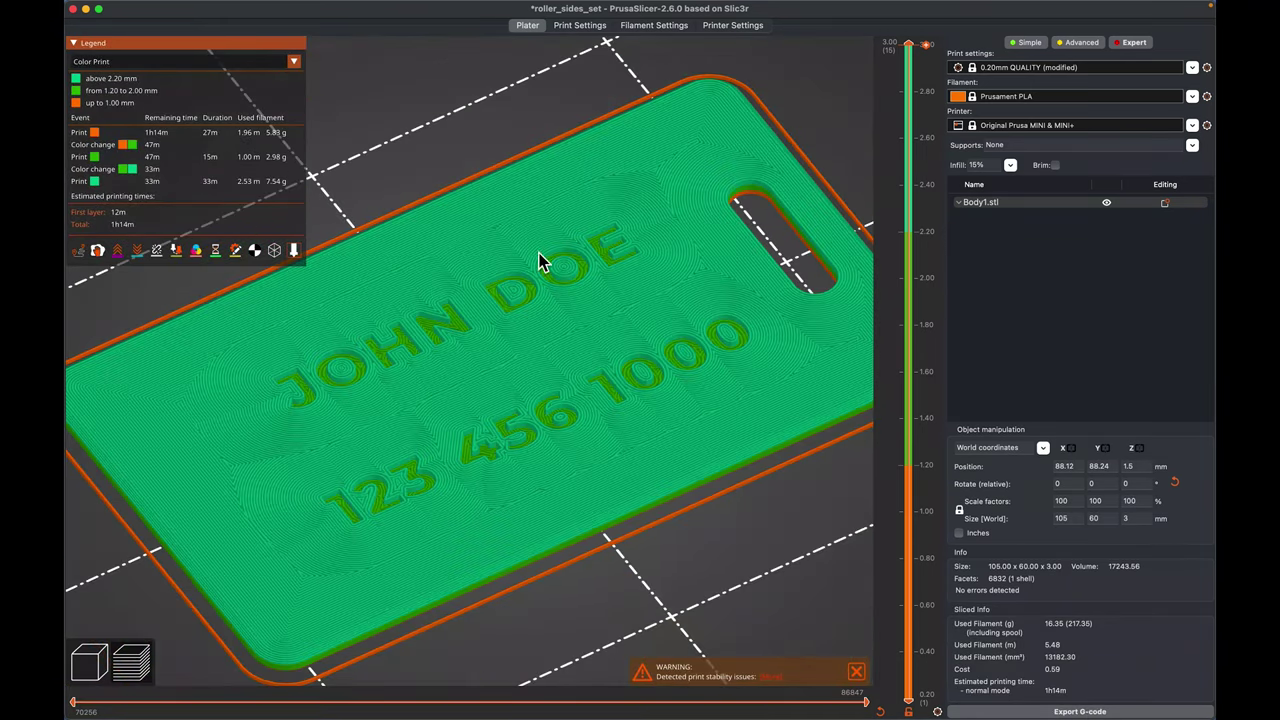
scroll(543, 263, up, 3)
click(580, 27)
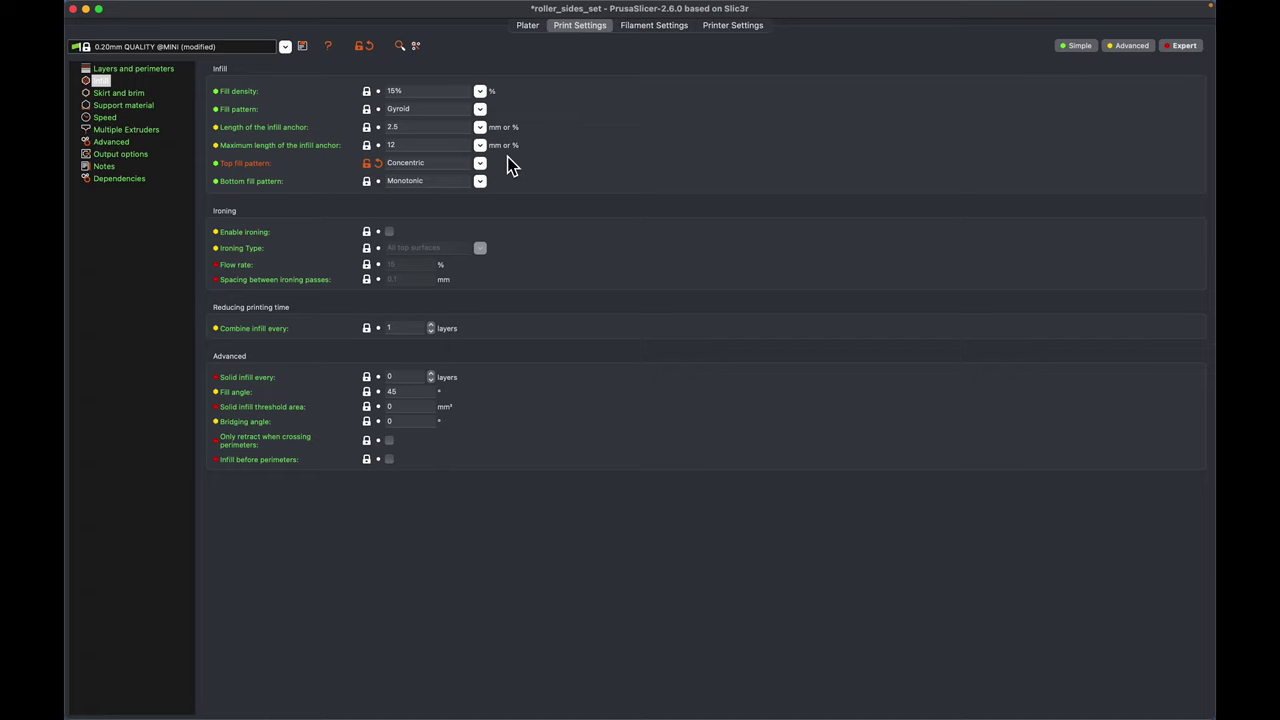
- Set the top fill pattern to Rectilinear and slice the tag
click(481, 182)
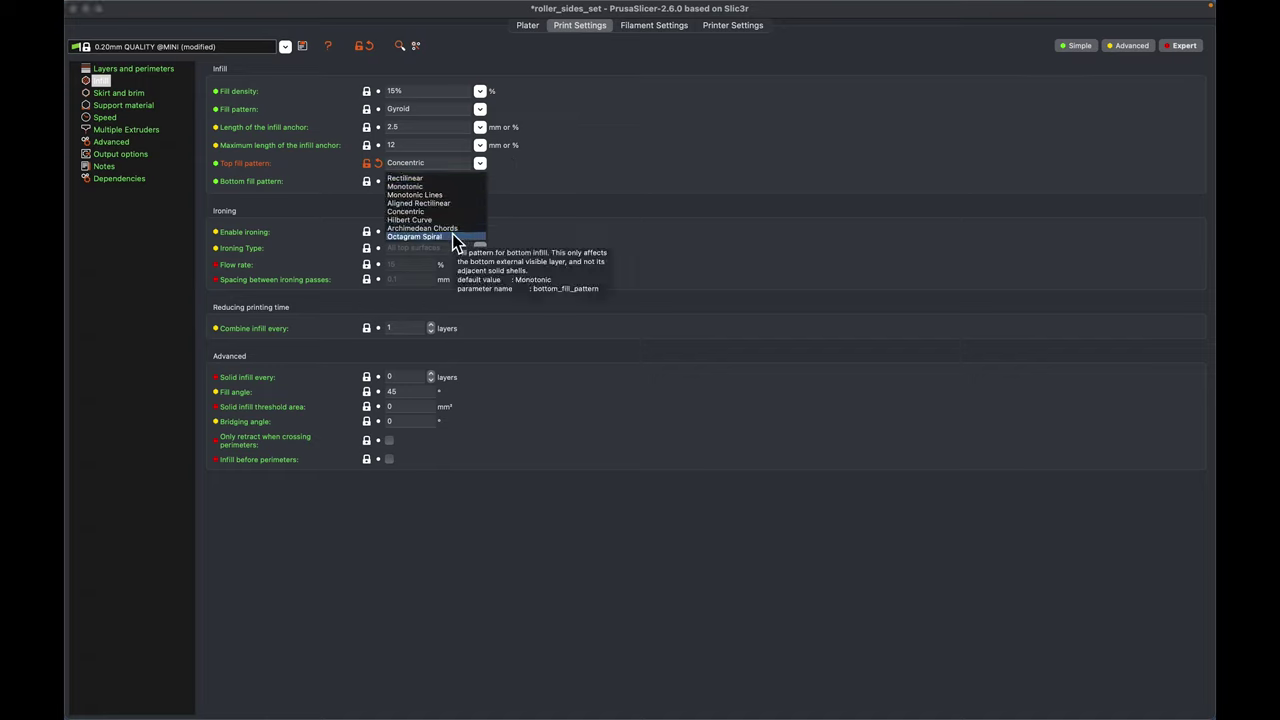
click(448, 187)
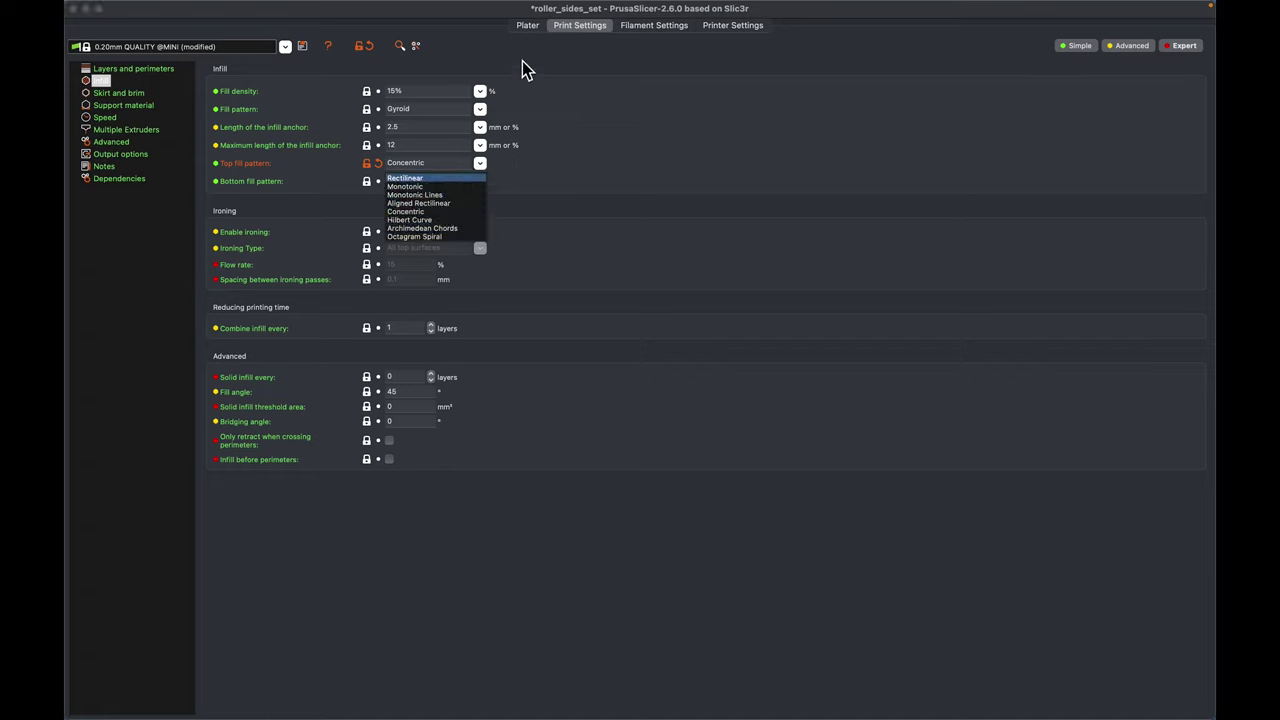
click(532, 27)
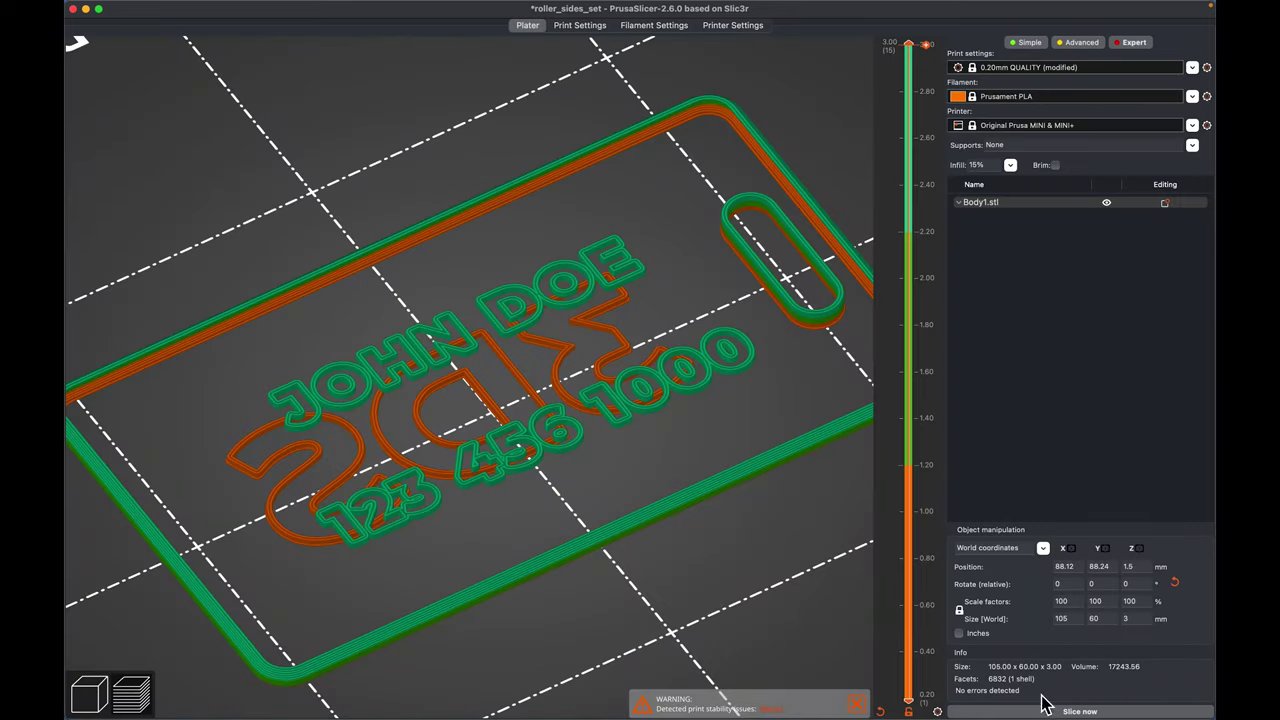
click(1043, 703)
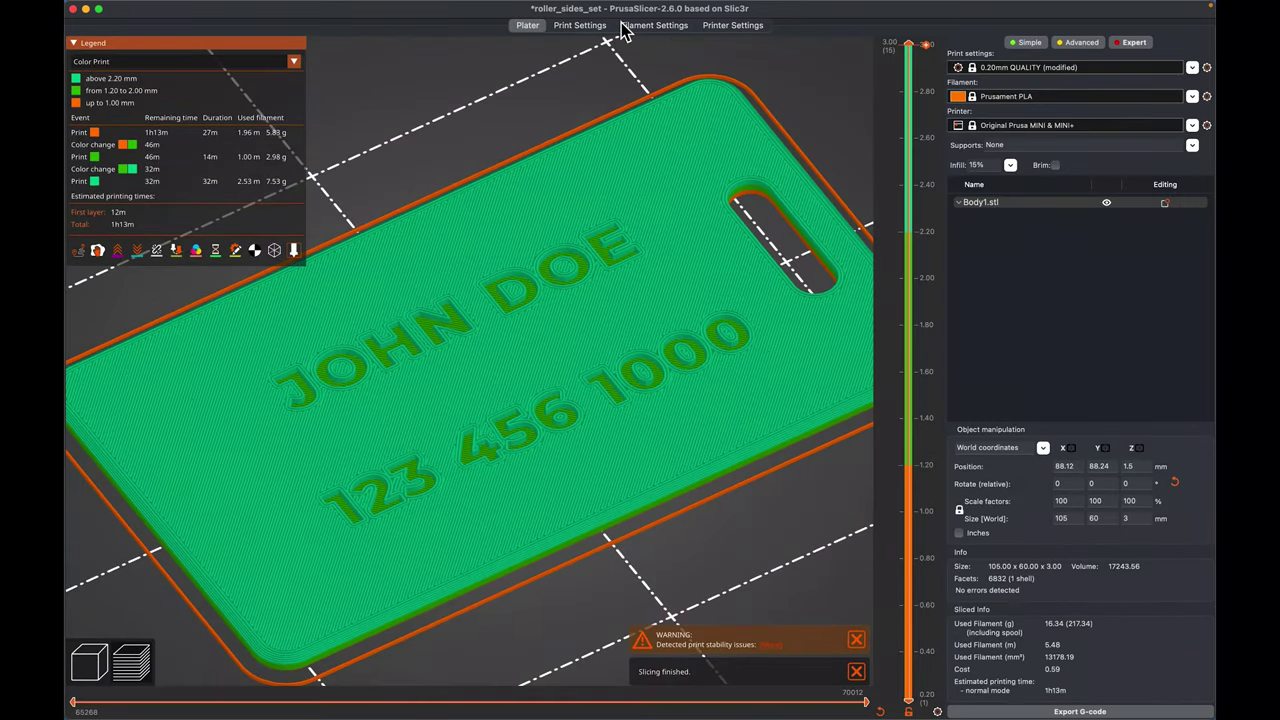
- Restore the Hilbert Curve top fill, re-slice, and view the tag from above (1h21m, 16.29 g)
click(590, 30)
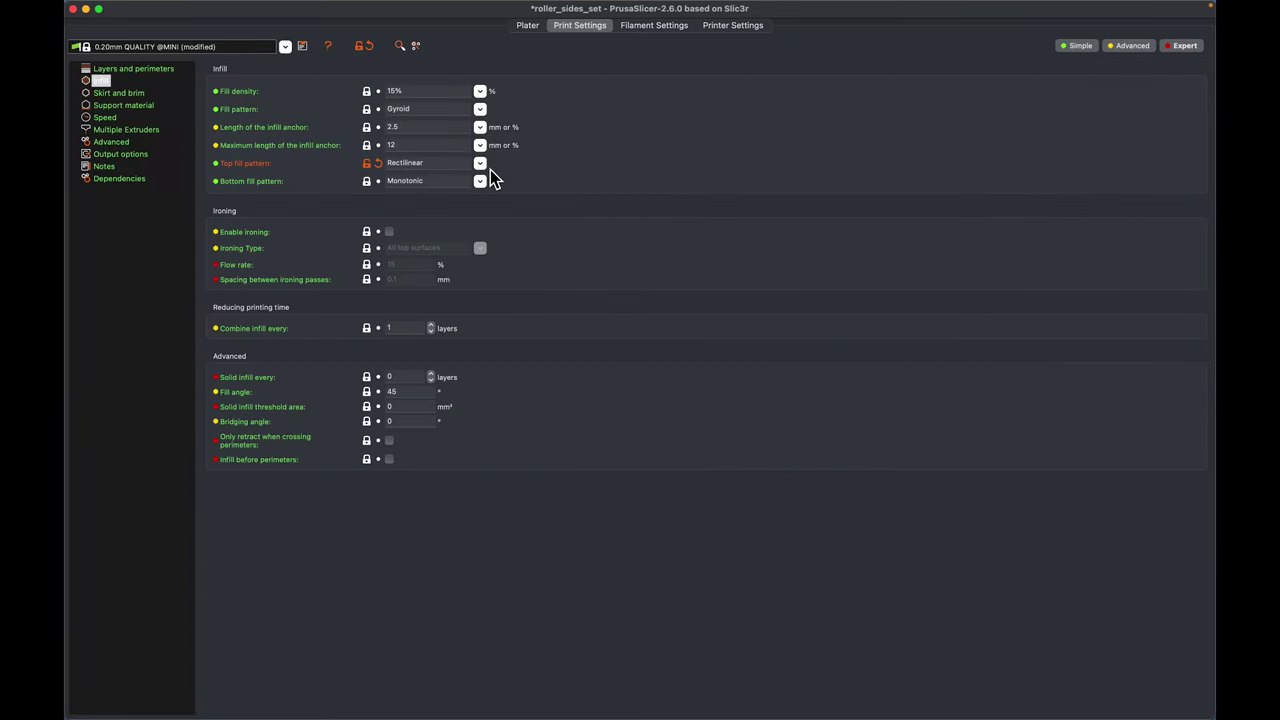
click(480, 177)
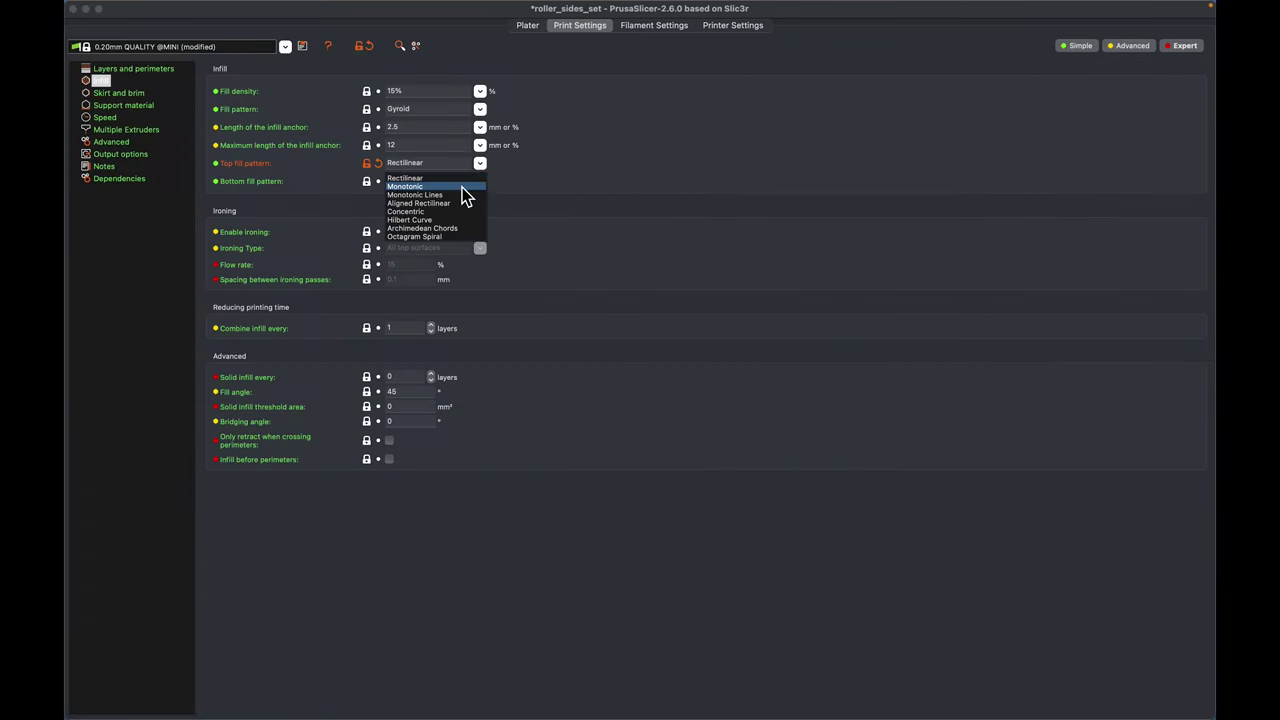
click(437, 221)
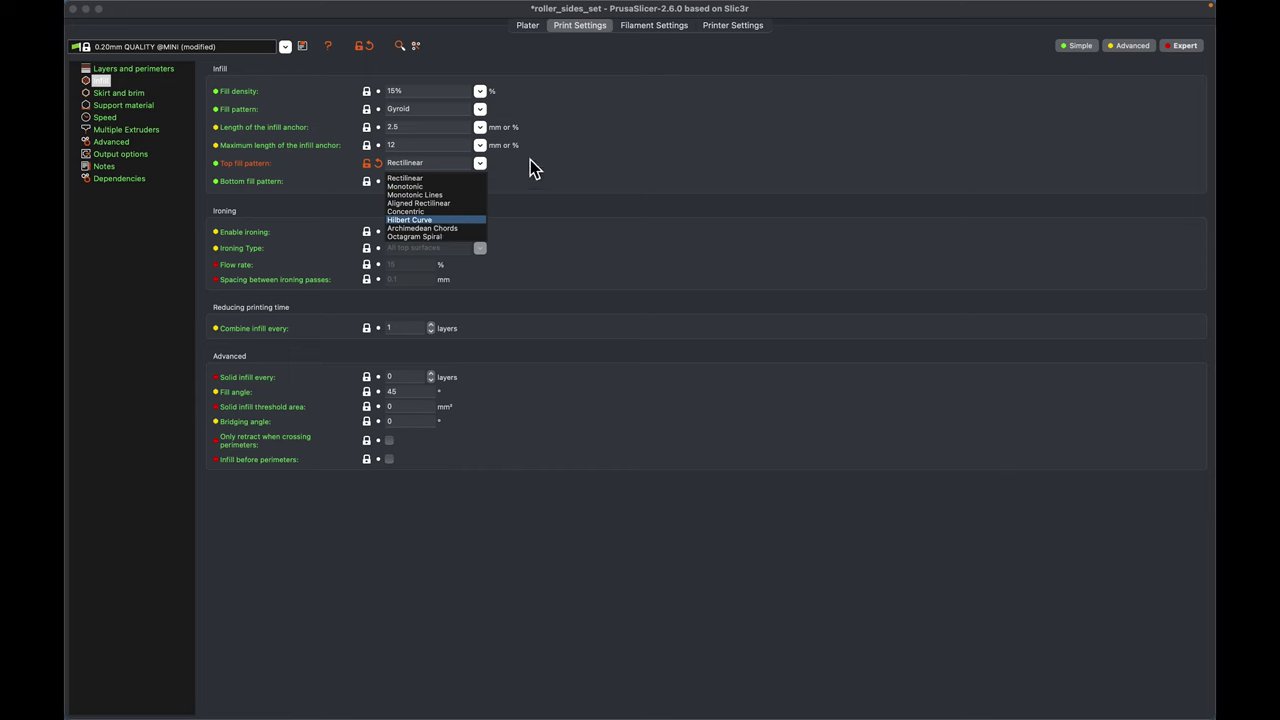
click(529, 28)
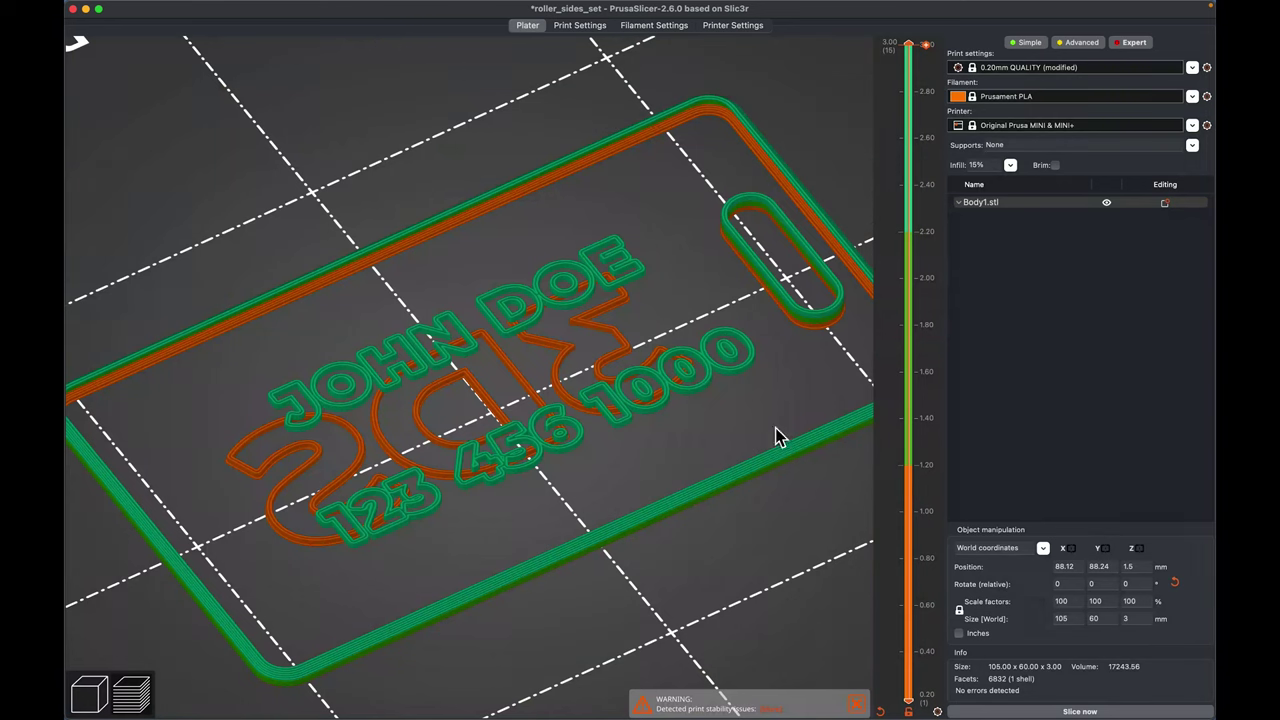
click(1088, 711)
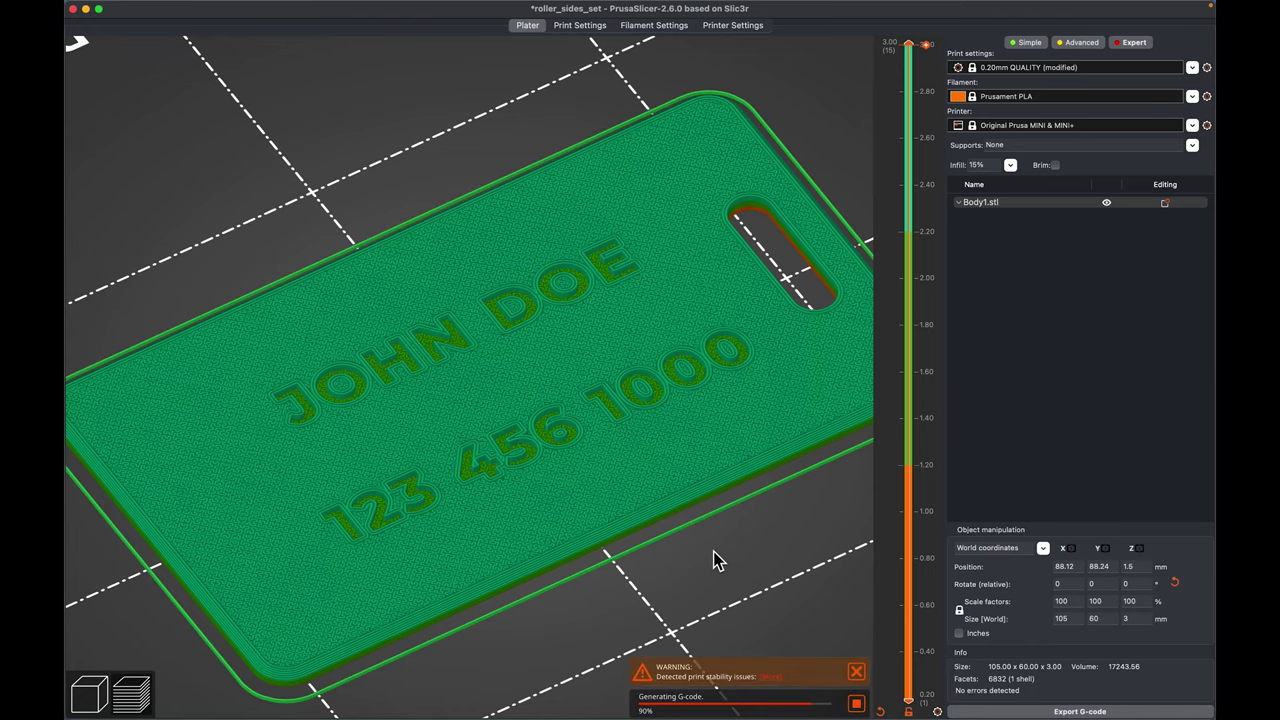
mouse_move(690, 563)
mouse_down()
mouse_move(705, 568)
mouse_move(695, 587)
mouse_move(703, 541)
mouse_move(711, 570)
mouse_up()
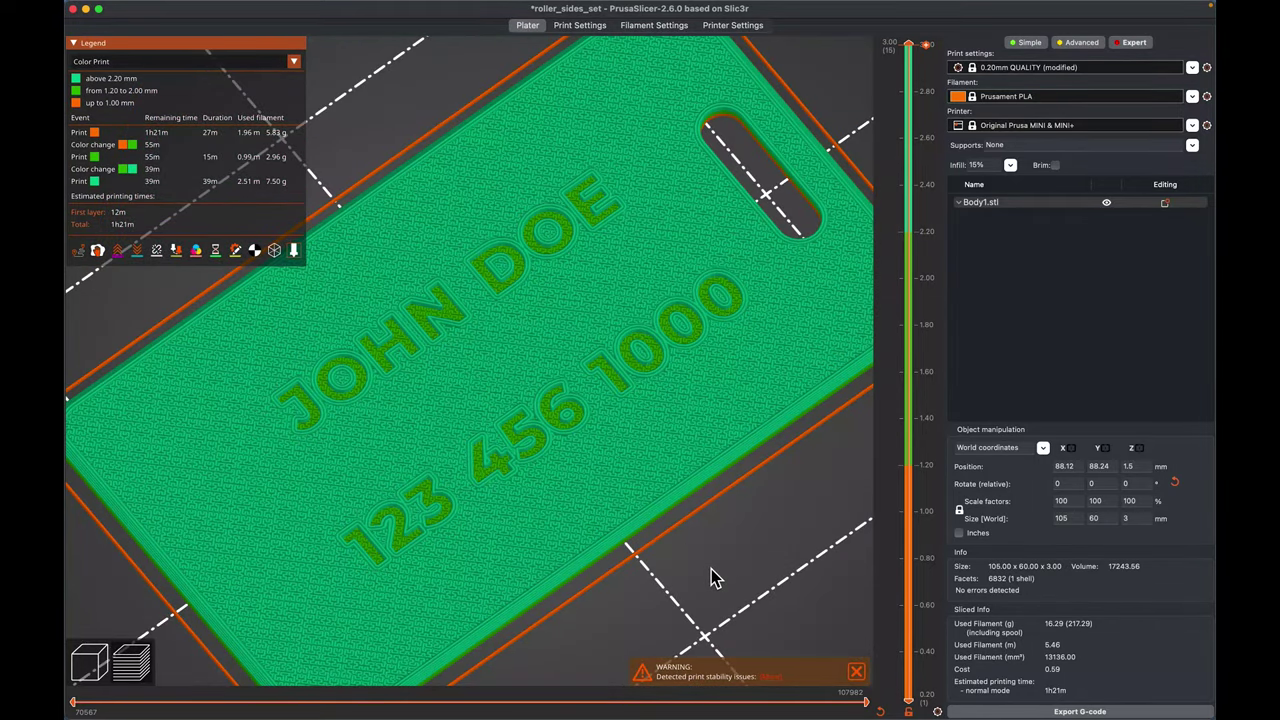
scroll(712, 577, down, 3)
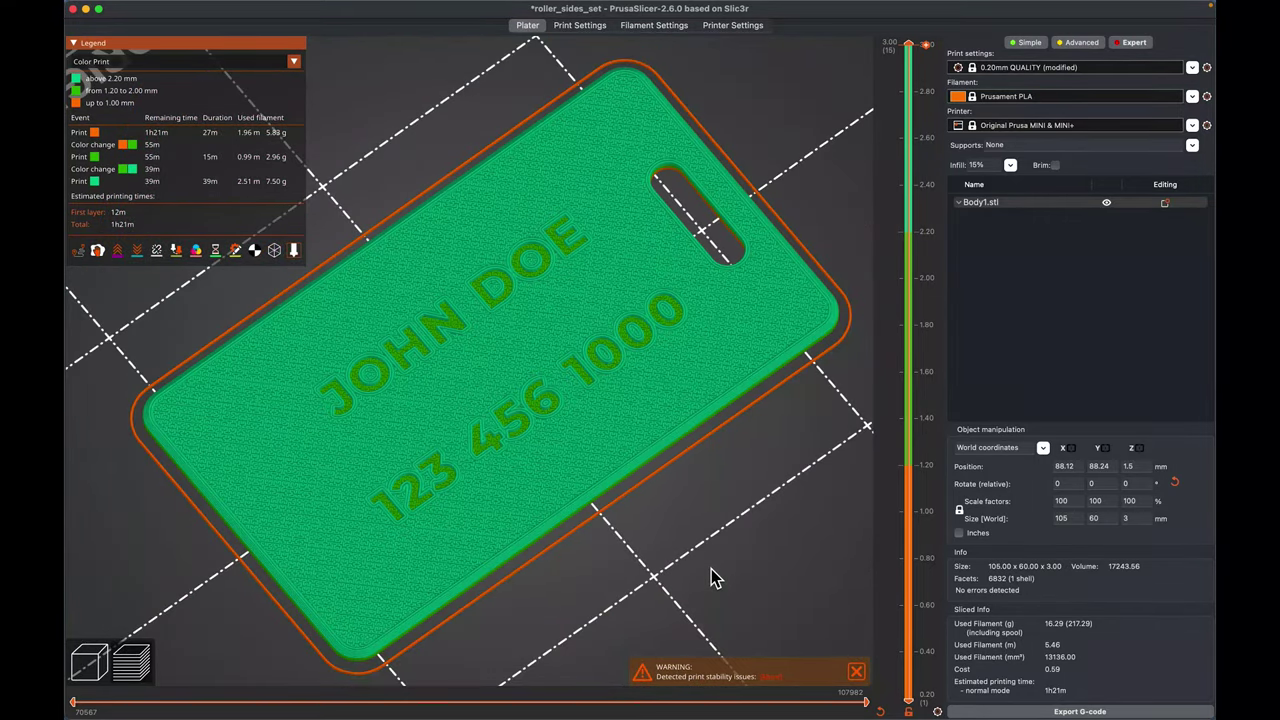